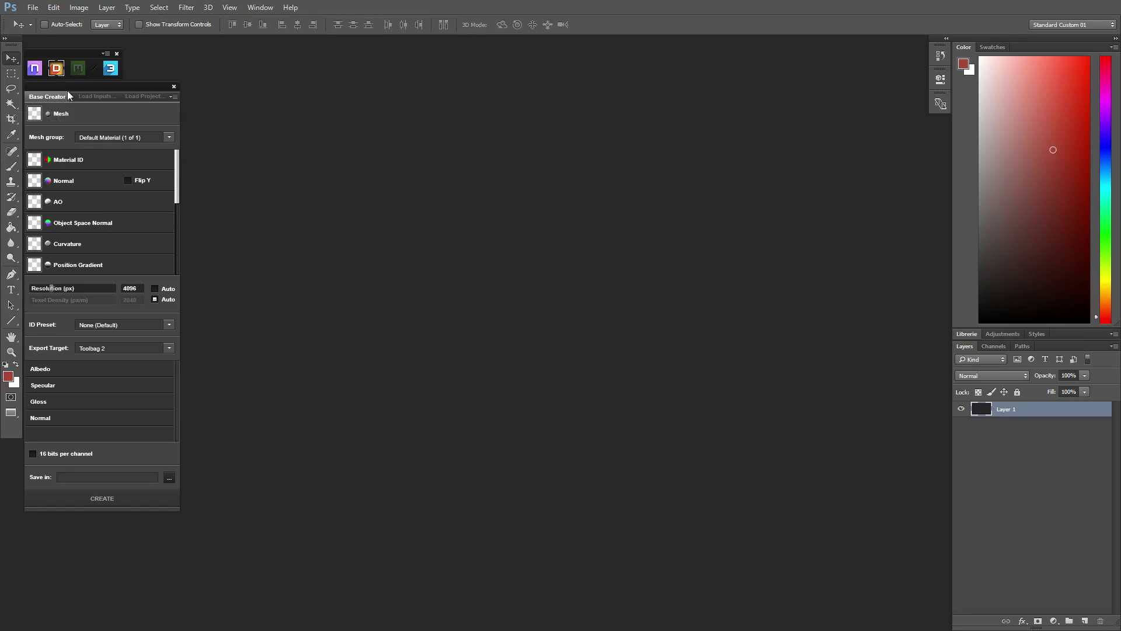
# Step: Load Guardian_Lion.obj as the base mesh and check its list of mesh groups
pyautogui.click(95, 115)
pyautogui.doubleClick(241, 175)
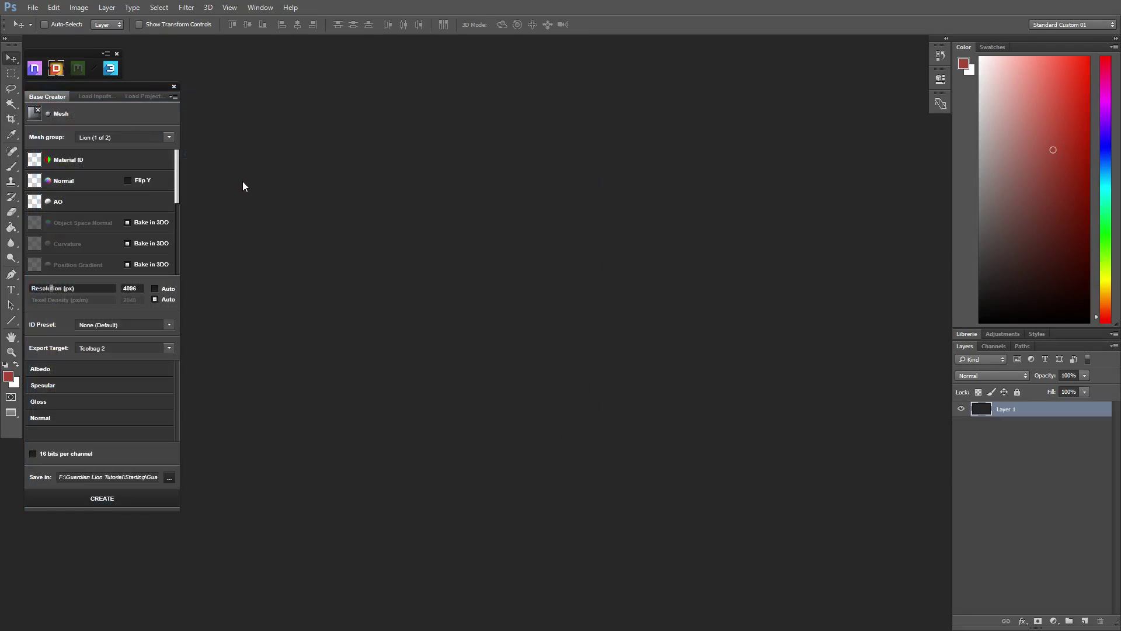
pyautogui.click(168, 138)
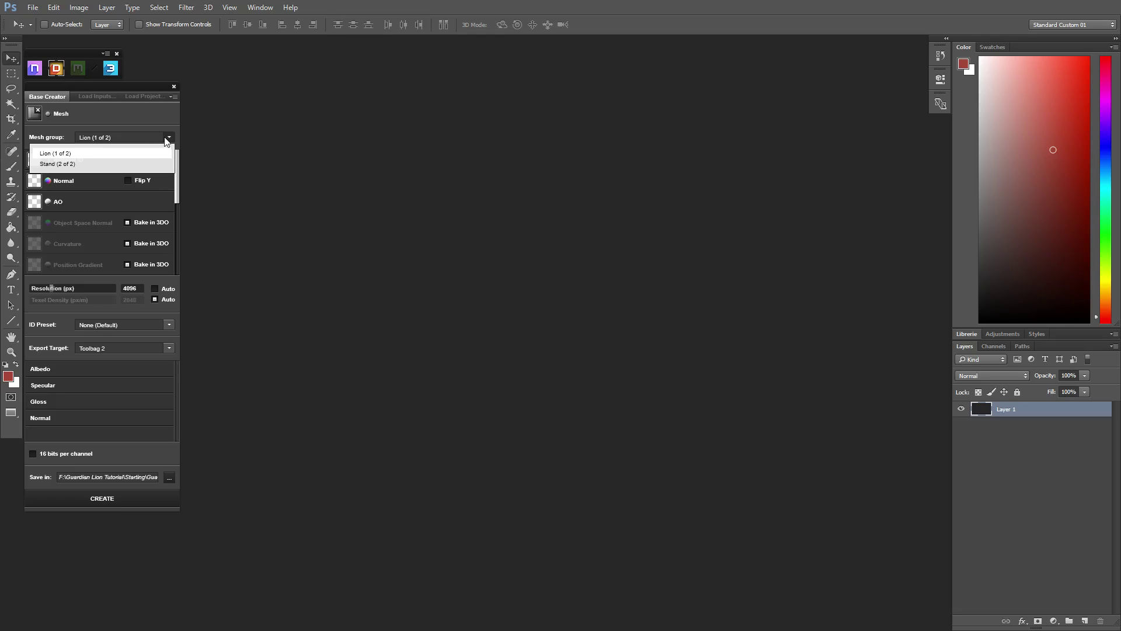
pyautogui.click(166, 140)
# Step: Assign Guardian_Lion_Statue_normals.tga as the normal map and Guardian_Lion_Statue_occlusion.tga as the AO map of the Lion mesh group
pyautogui.click(102, 178)
pyautogui.doubleClick(432, 170)
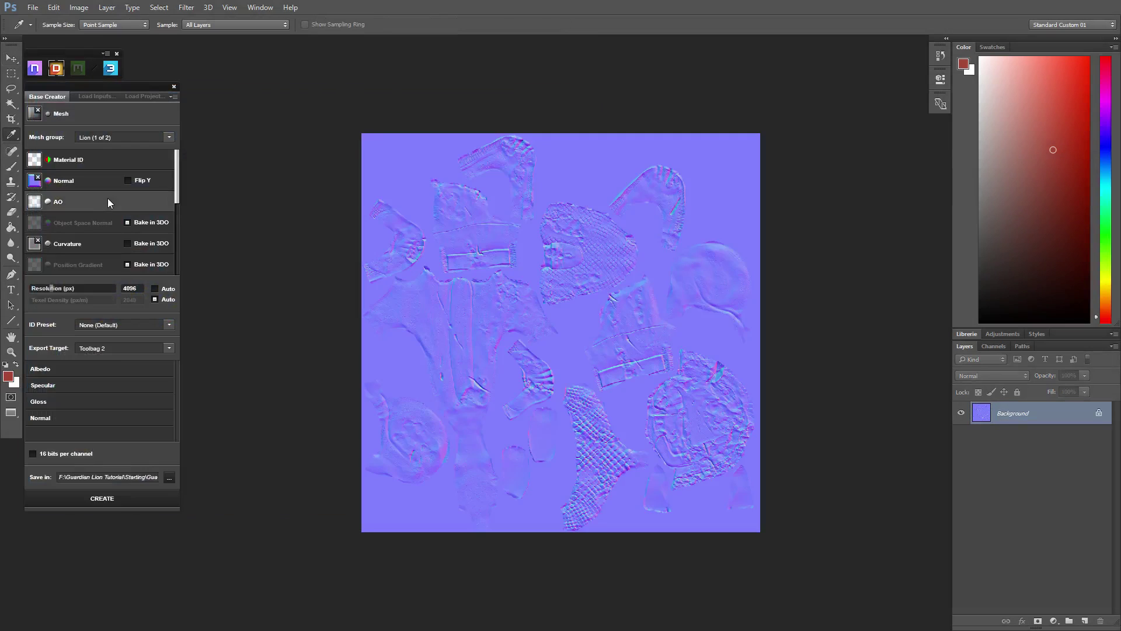
pyautogui.click(104, 198)
pyautogui.doubleClick(488, 172)
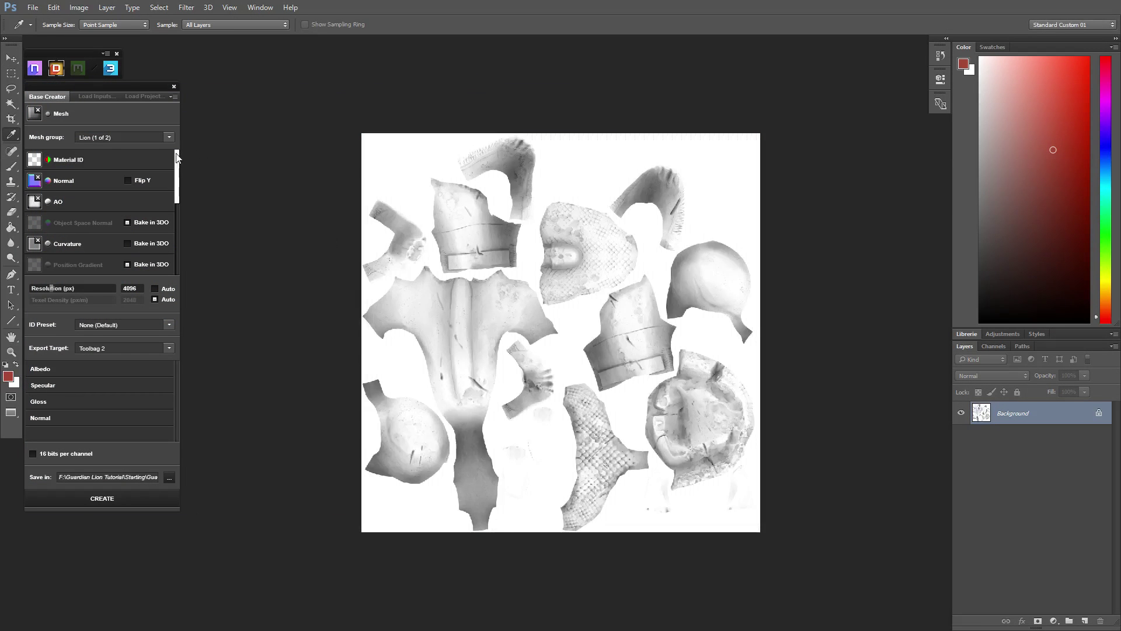
# Step: For the Stand mesh group, load Guardian_Lion_Stand_normals.tga as the normal map and Guardian_Lion_Stand_occlusion.tga as the AO map
pyautogui.click(169, 137)
pyautogui.click(66, 164)
pyautogui.click(65, 180)
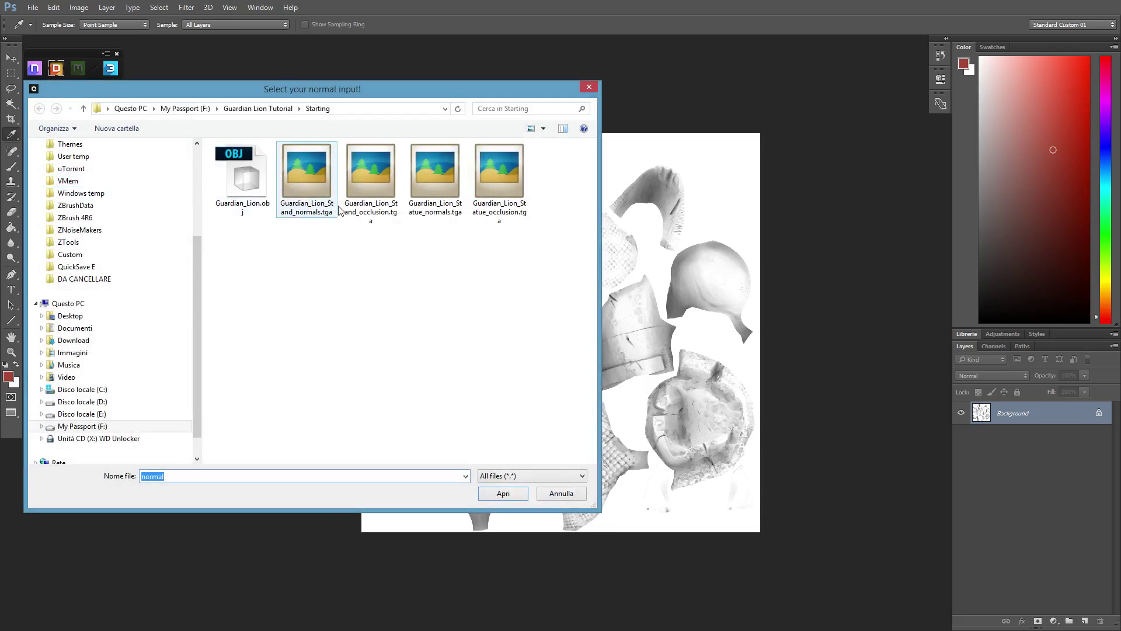
pyautogui.doubleClick(313, 184)
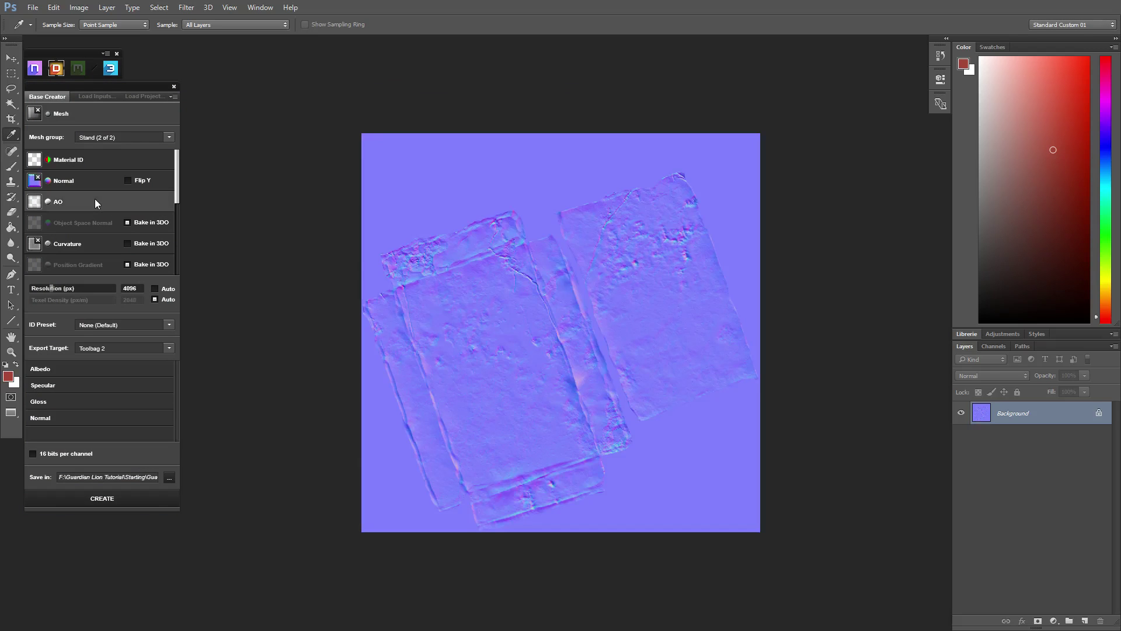
pyautogui.click(93, 201)
pyautogui.doubleClick(367, 184)
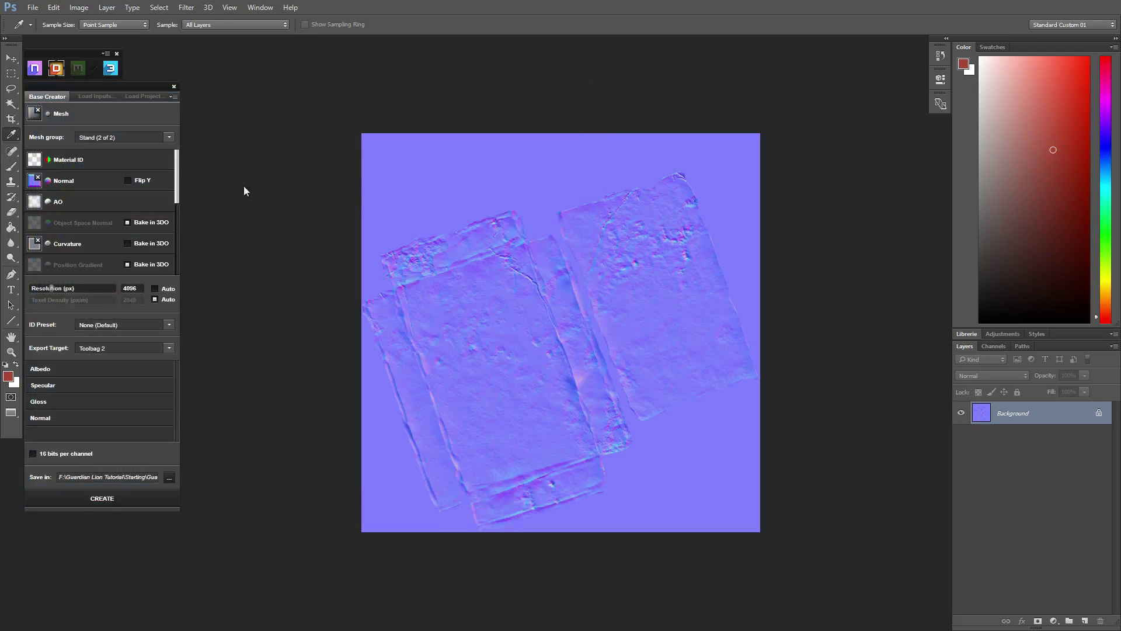
# Step: Return to the Lion mesh group, go through its remaining input maps and create the base project
pyautogui.click(168, 136)
pyautogui.click(156, 151)
pyautogui.scroll(-2, 158, 162)
pyautogui.click(127, 204)
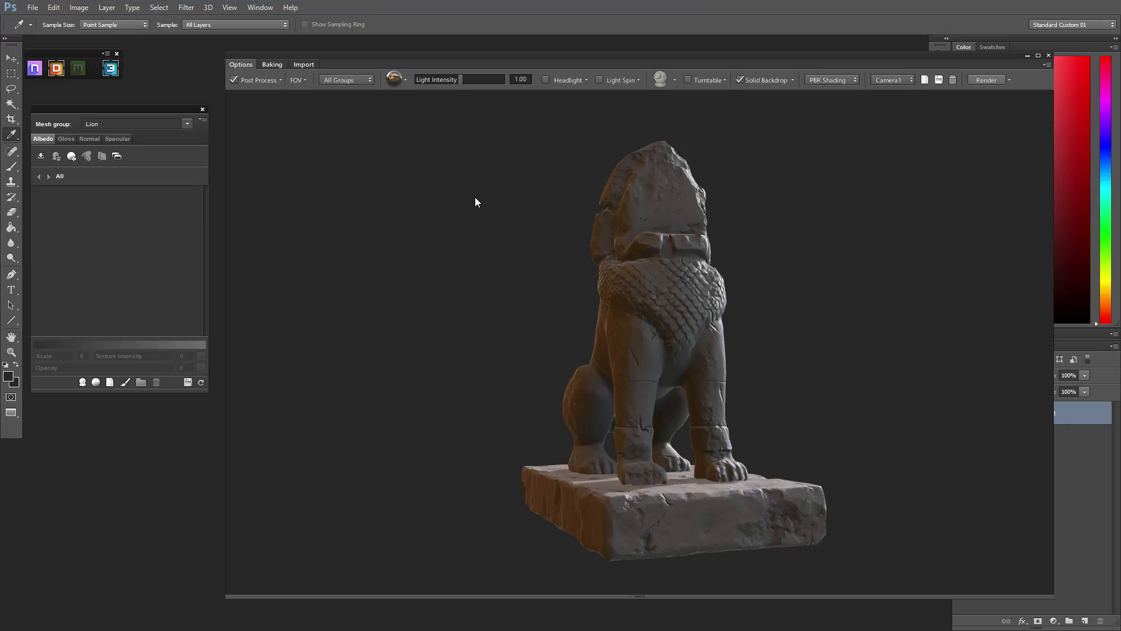
# Step: Show only the Lion group in the 3D preview and frame the statue from the front
pyautogui.click(358, 79)
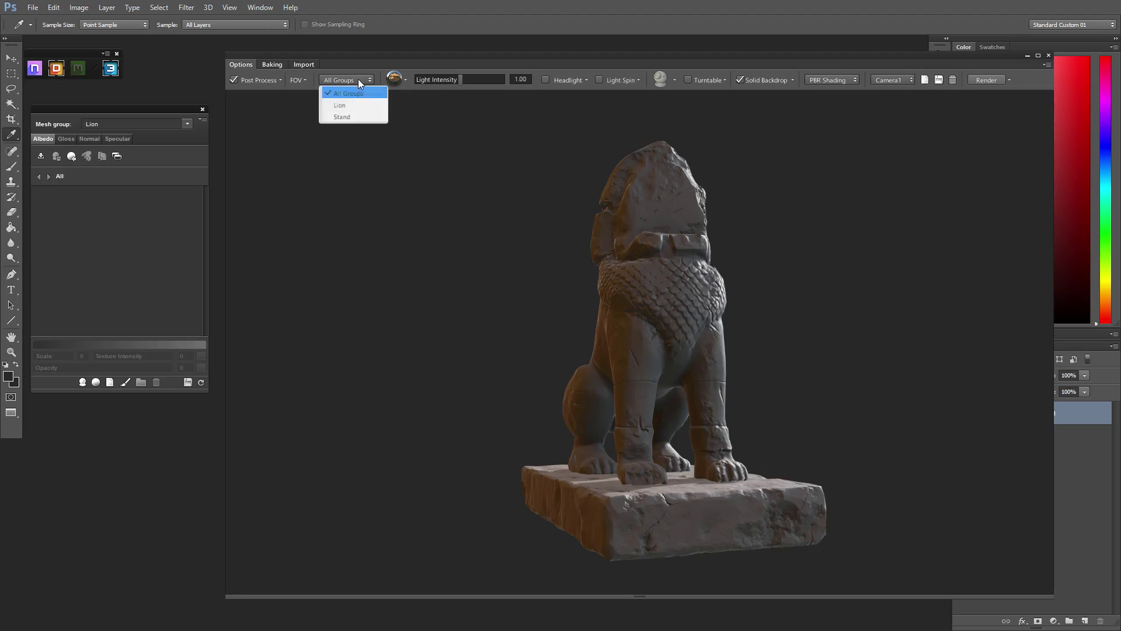
pyautogui.click(341, 104)
pyautogui.moveTo(665, 309); pyautogui.dragTo(641, 331, button='middle')
pyautogui.moveTo(641, 331); pyautogui.dragTo(640, 352, button='right')
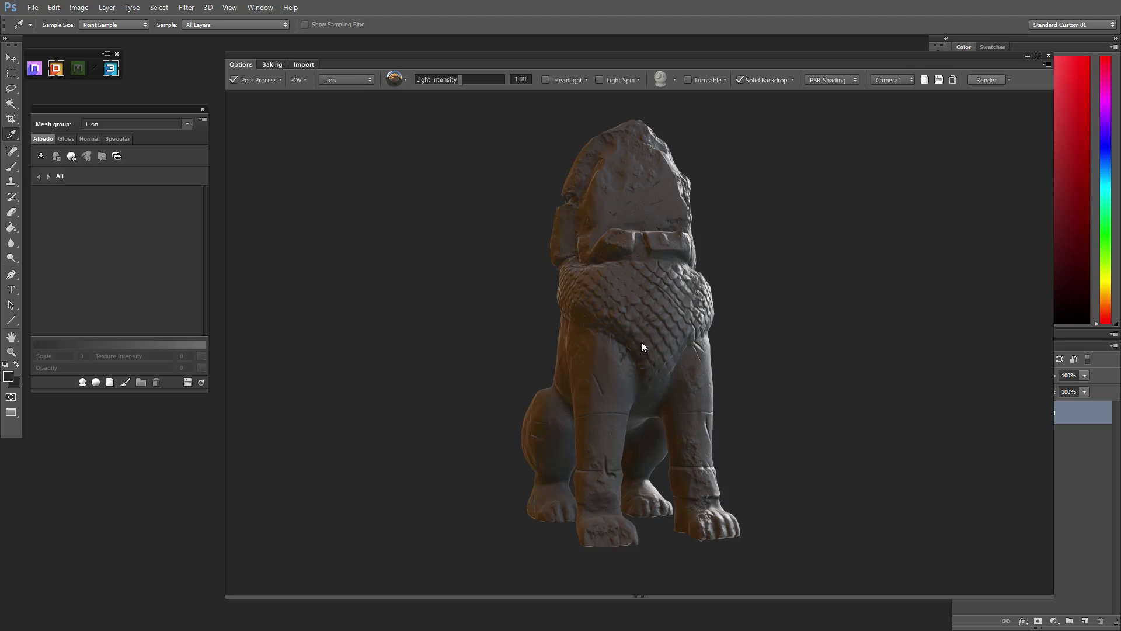
# Step: Add the Concrete material from the basic materials library to the Lion group
pyautogui.click(95, 381)
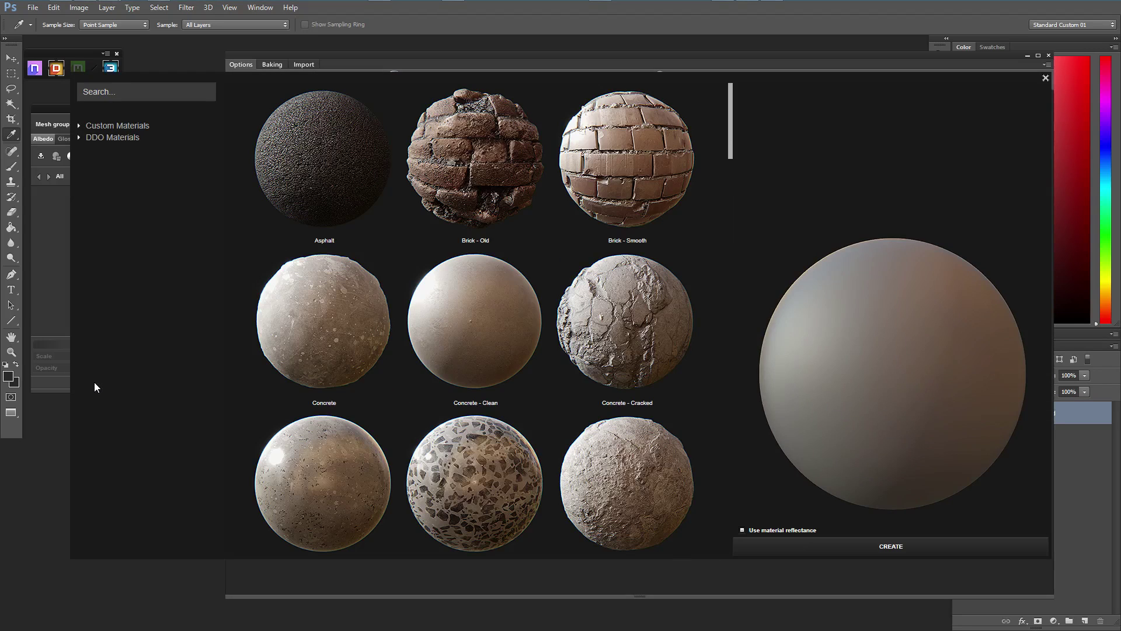
pyautogui.moveTo(732, 121)
pyautogui.mouseDown()
pyautogui.moveTo(732, 276)
pyautogui.moveTo(732, 134)
pyautogui.mouseUp()
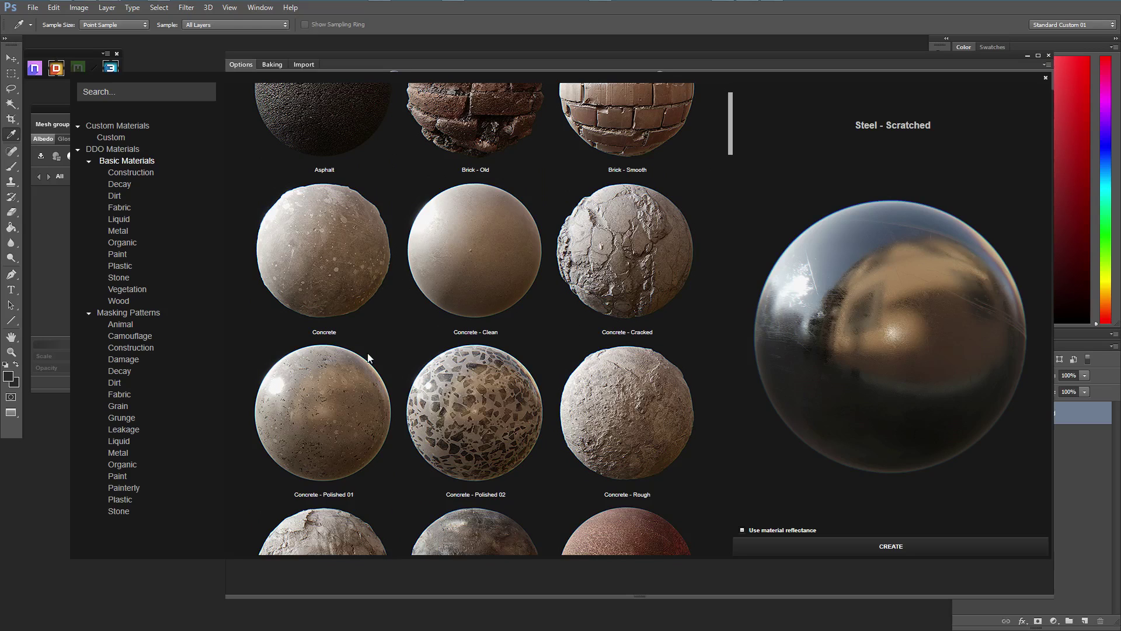
pyautogui.click(344, 241)
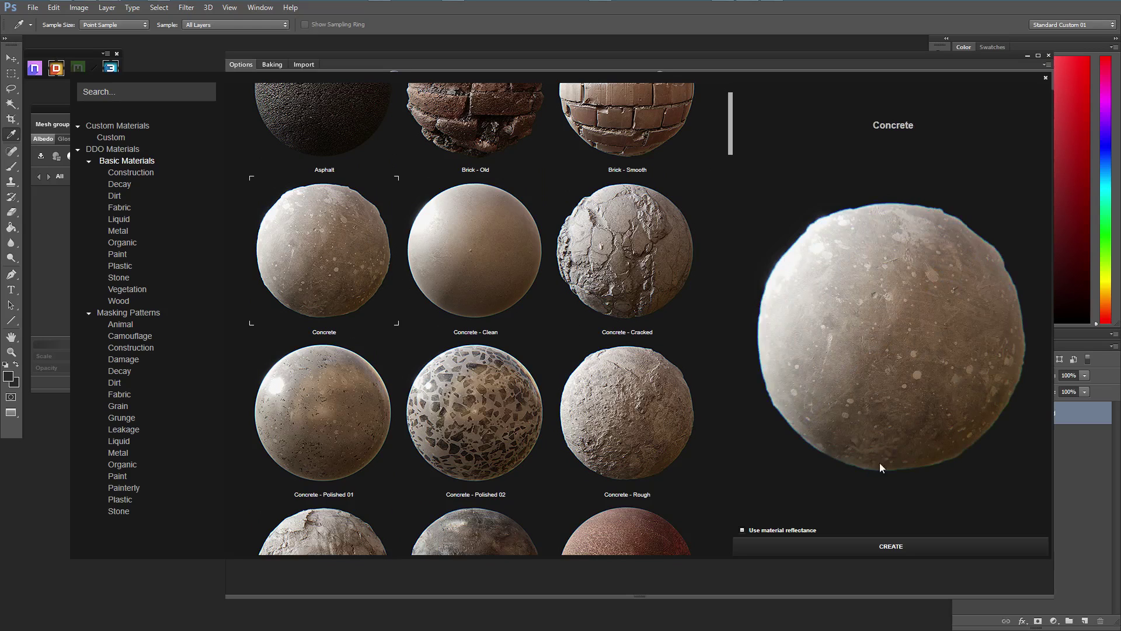
pyautogui.click(868, 548)
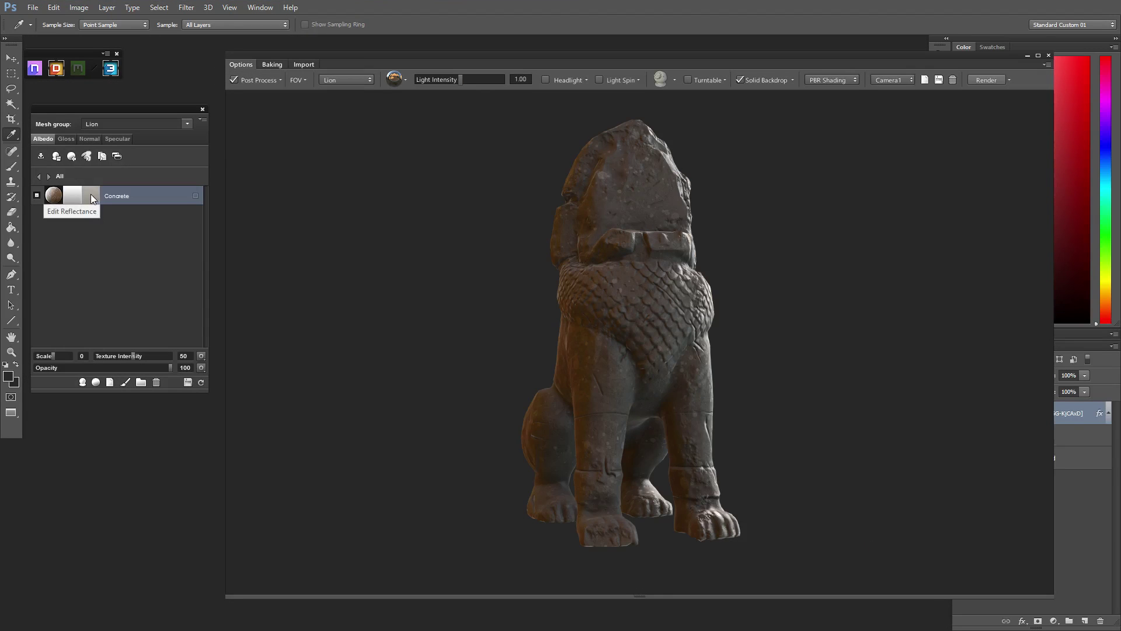
# Step: Set the reflectance color of the Concrete layer to dark grey 1e1e1e
pyautogui.click(90, 195)
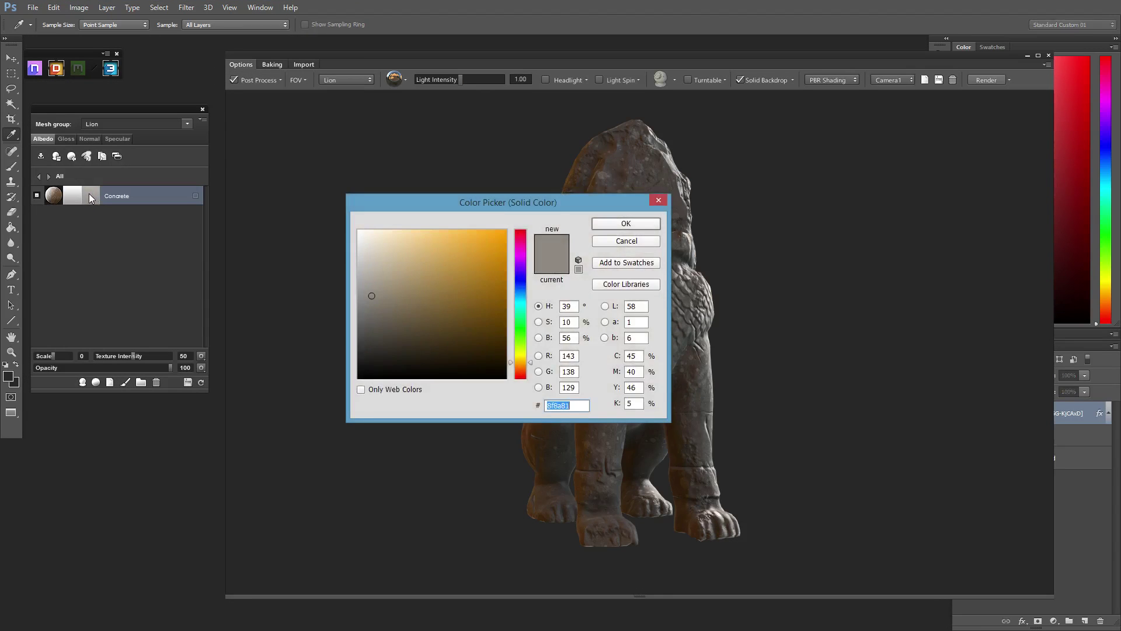
pyautogui.moveTo(472, 202); pyautogui.dragTo(487, 218)
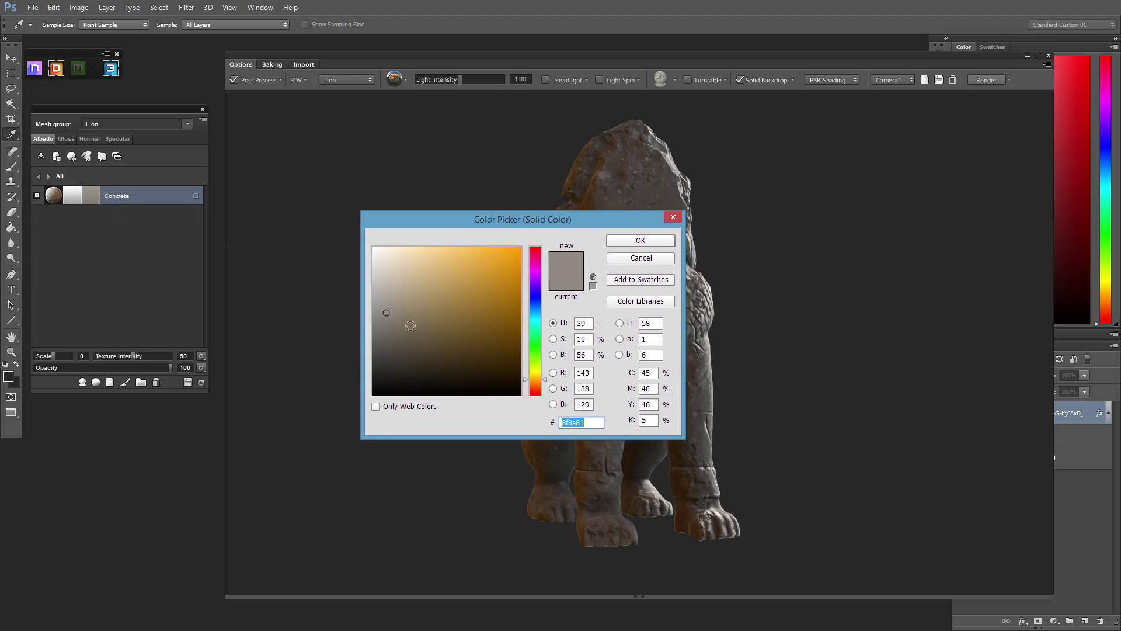
pyautogui.moveTo(385, 354); pyautogui.dragTo(367, 378)
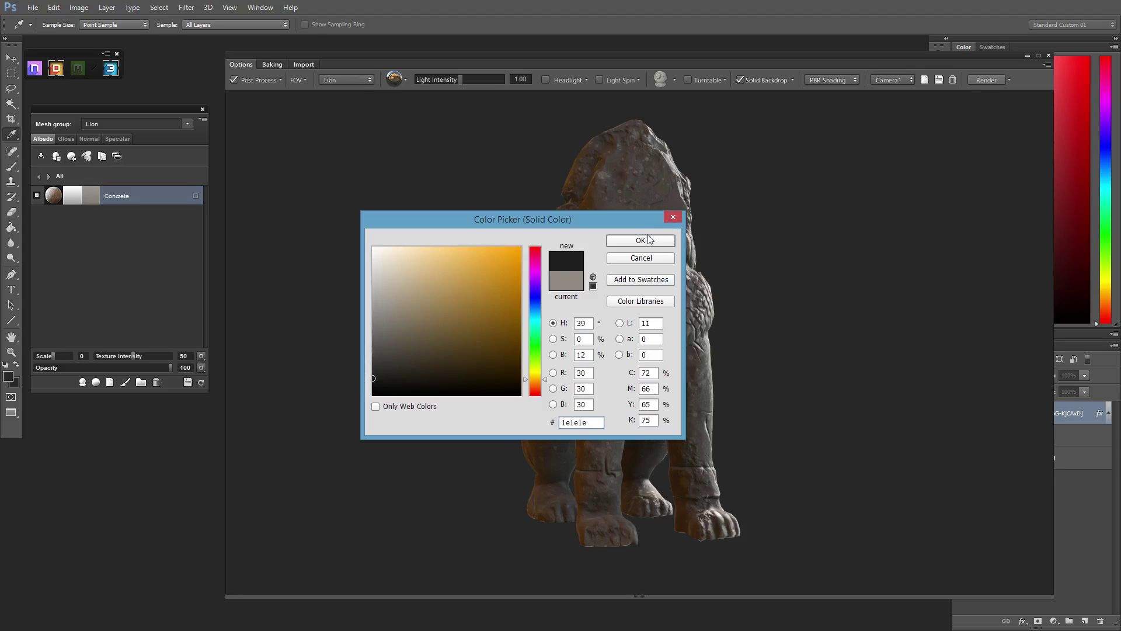
pyautogui.click(647, 240)
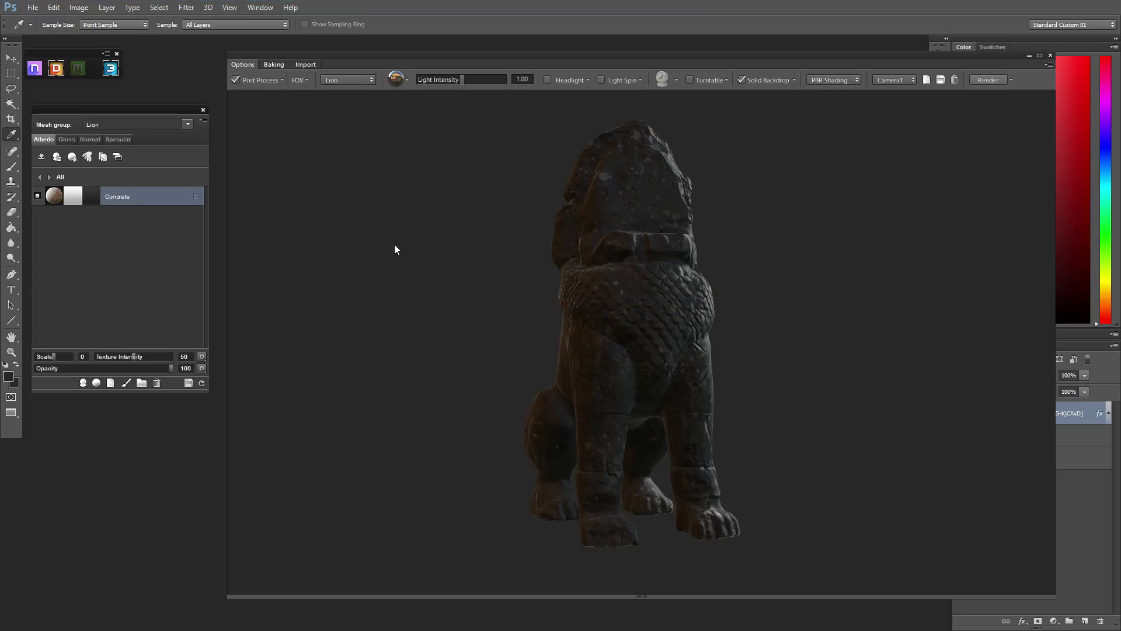
# Step: Add a second Concrete material layer above the dark grey one
pyautogui.click(97, 383)
pyautogui.click(316, 300)
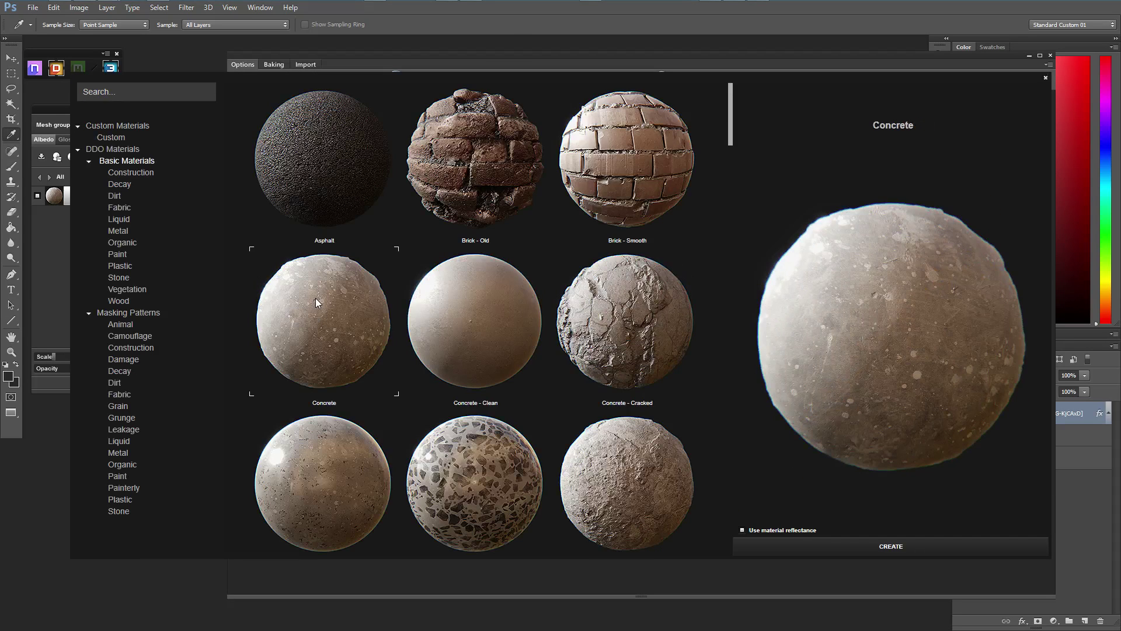
pyautogui.click(826, 548)
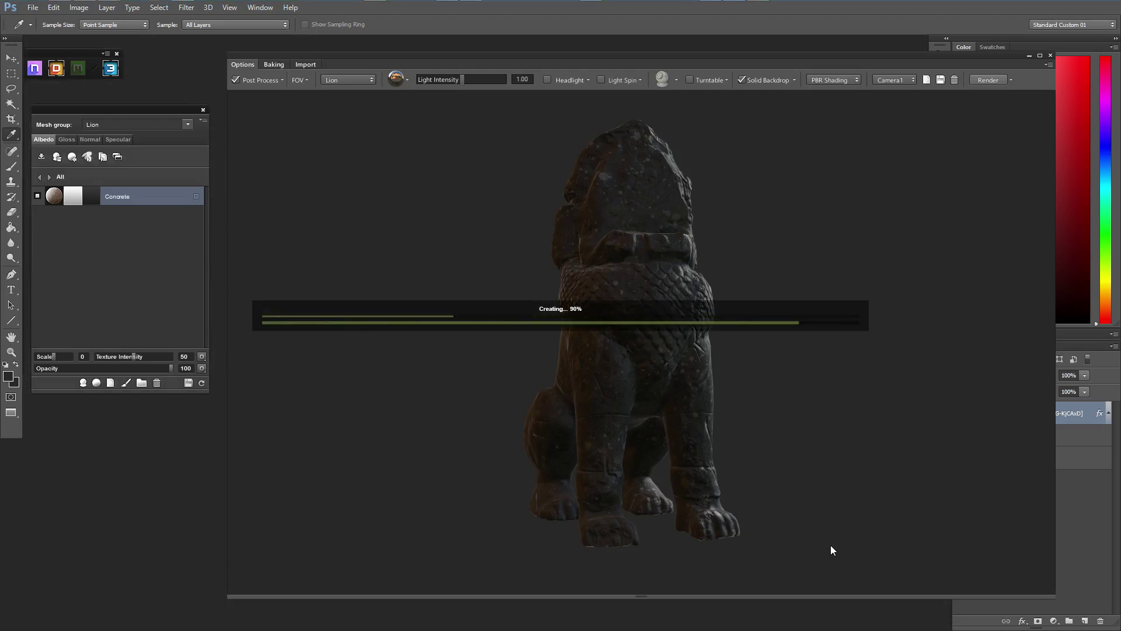
# Step: Set the reflectance color of the upper Concrete layer to grey 747474
pyautogui.click(91, 194)
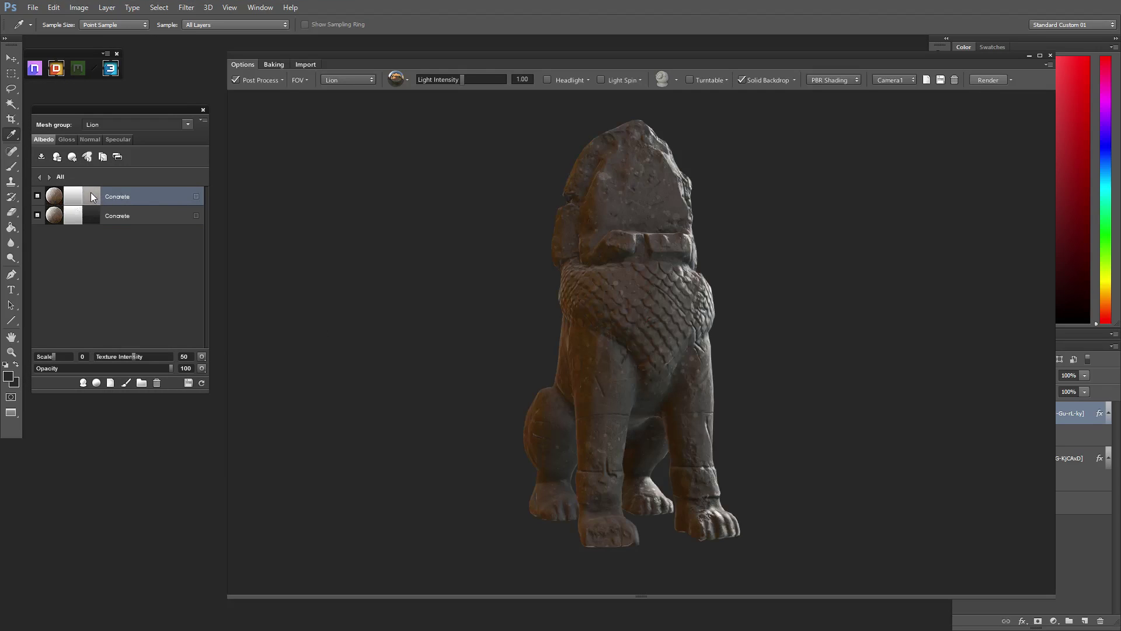
pyautogui.write('747474')
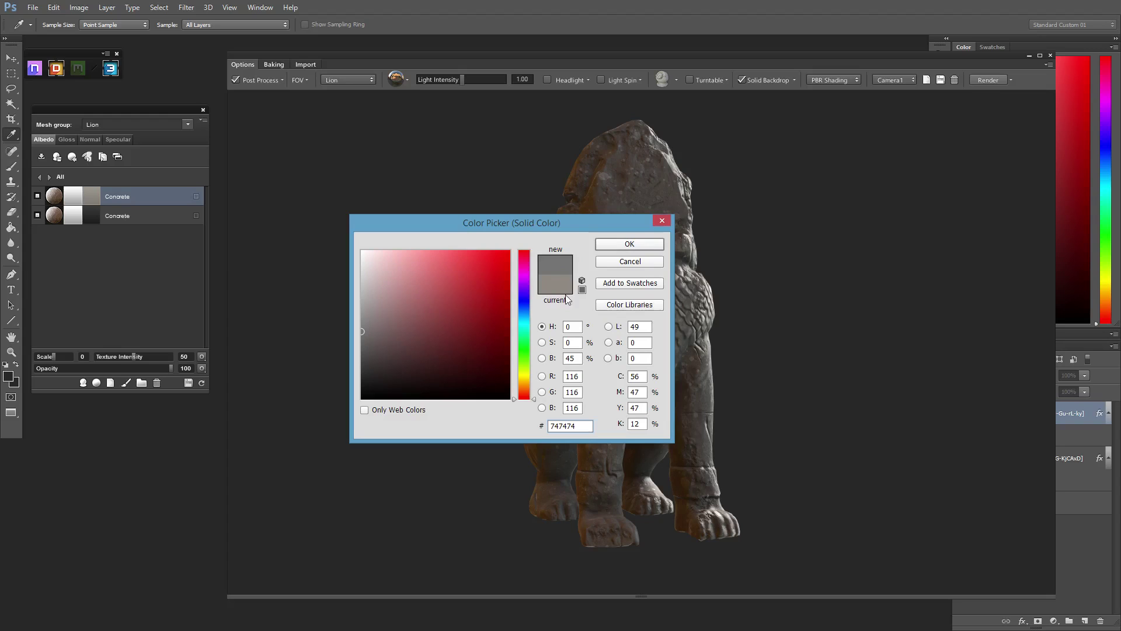
pyautogui.click(629, 243)
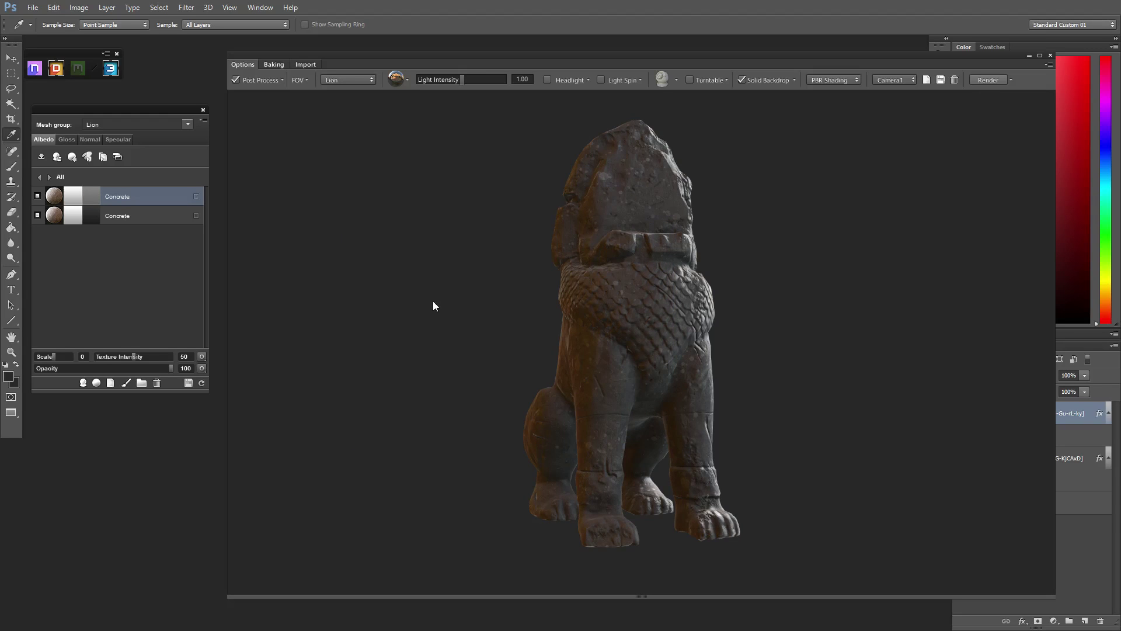
# Step: Open the upper Concrete layer's mask in full shaded Dynamask mode and apply the Large miscoloration preset
pyautogui.click(72, 195)
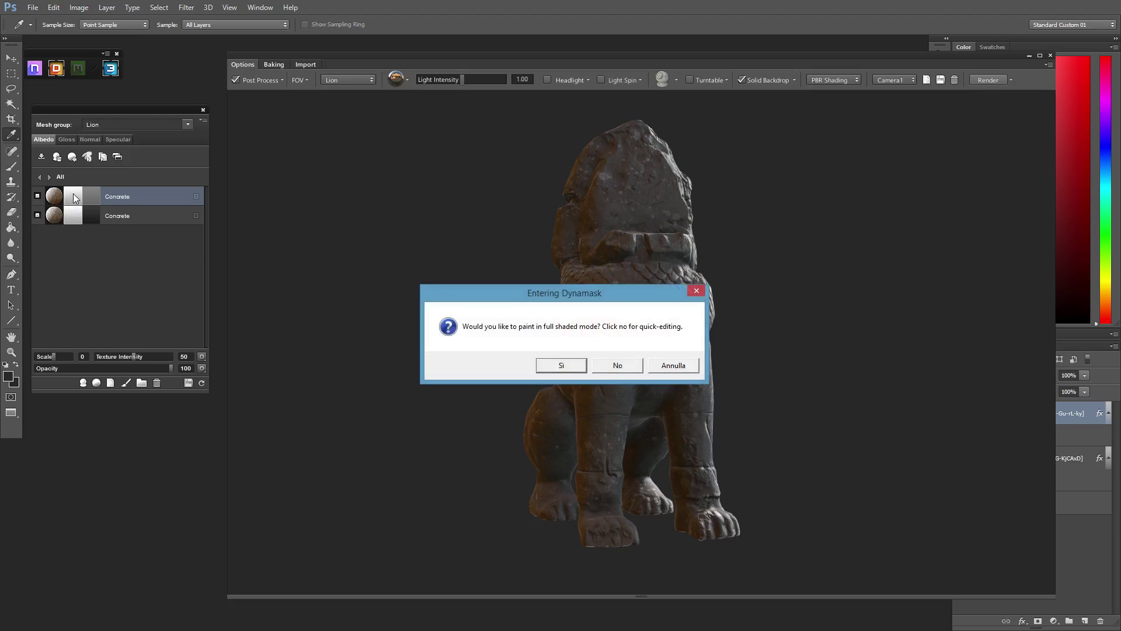
pyautogui.click(561, 365)
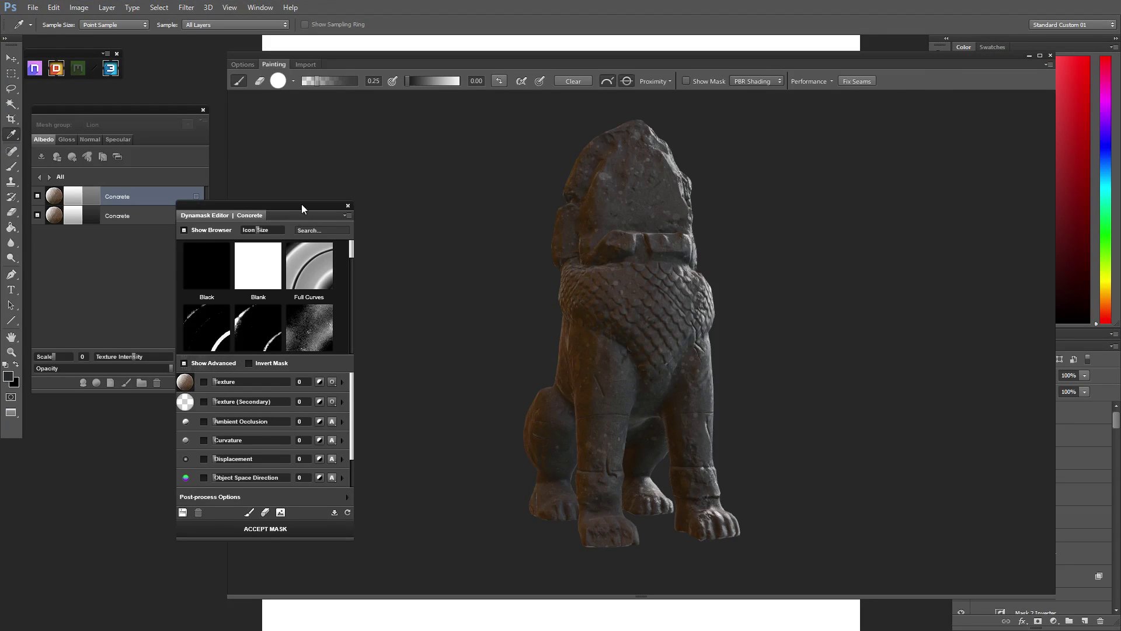
pyautogui.moveTo(302, 205); pyautogui.dragTo(305, 194)
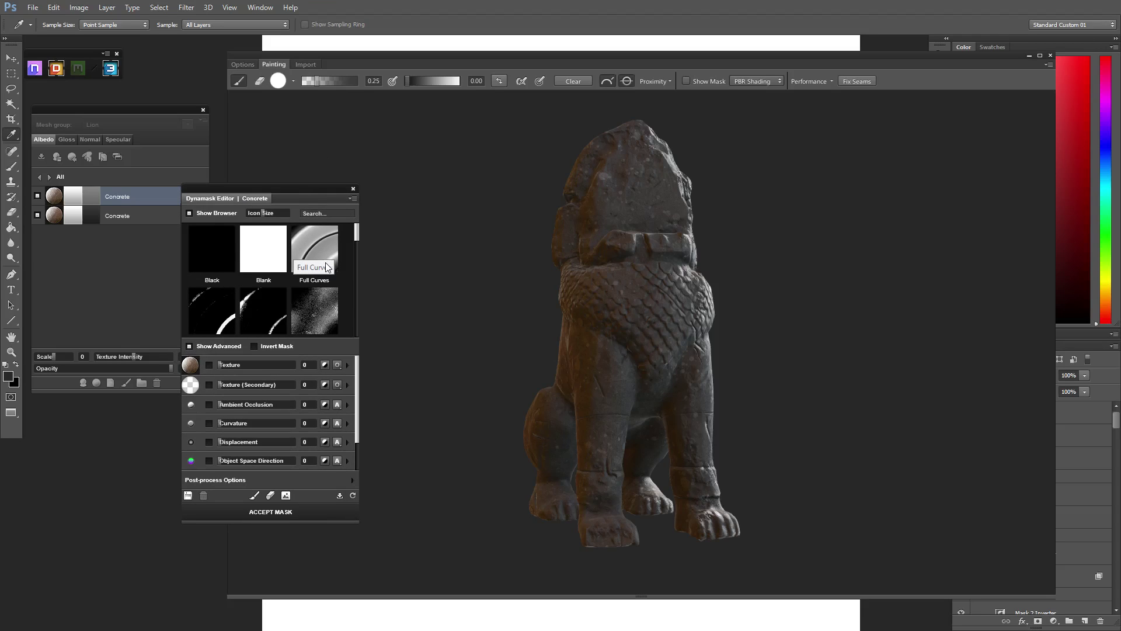
pyautogui.moveTo(357, 237); pyautogui.dragTo(348, 275)
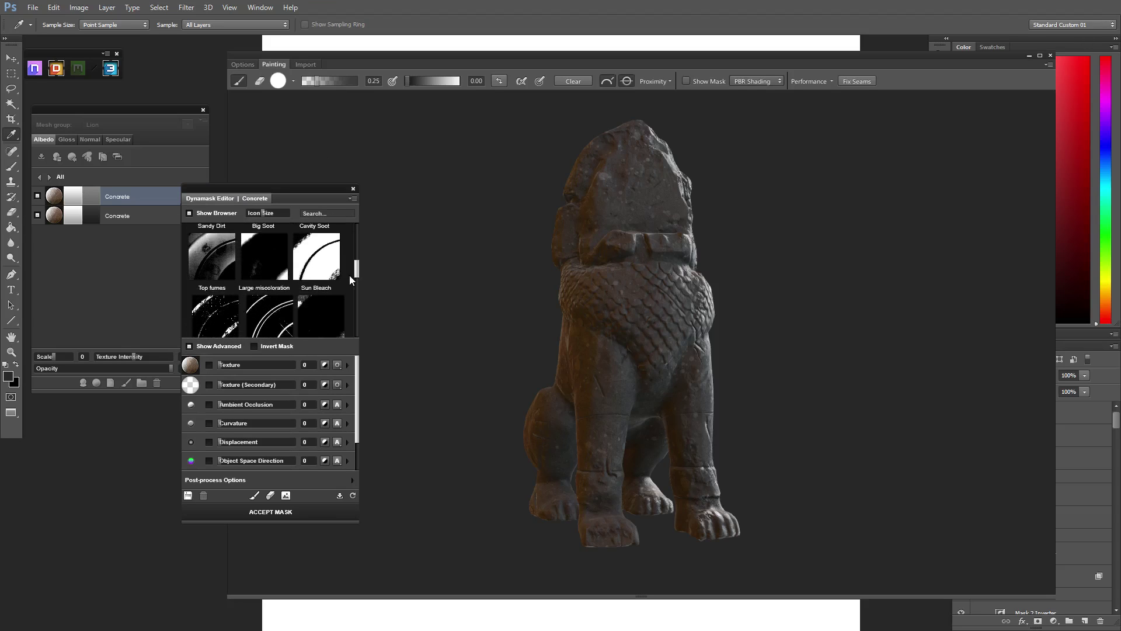
pyautogui.click(270, 252)
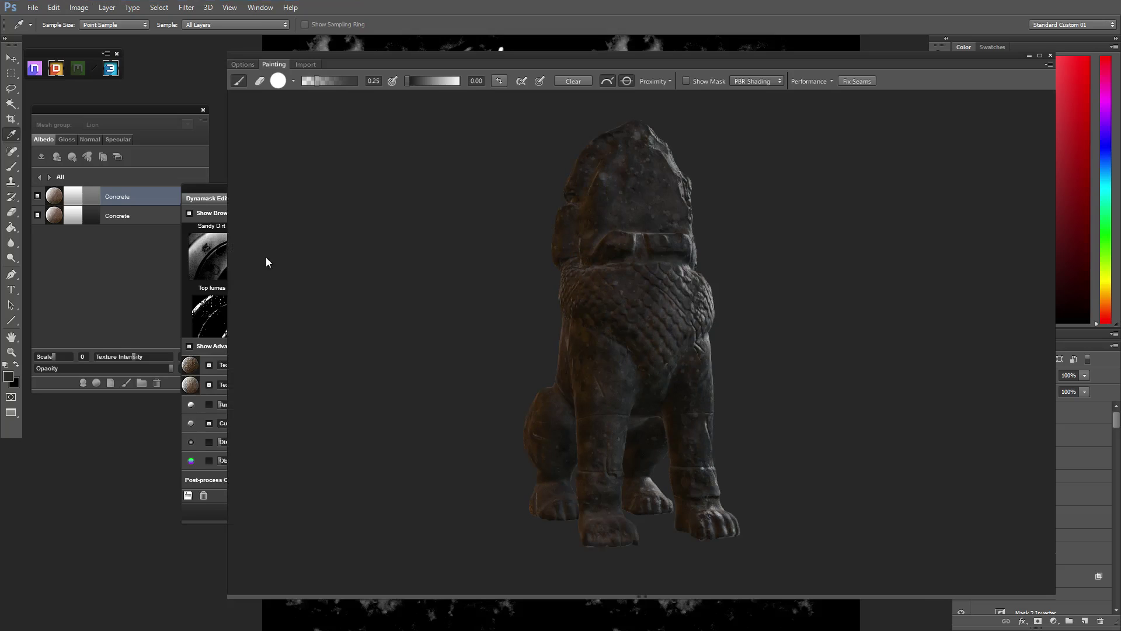
# Step: Compare the mask-only view with the shaded view on the statue, and accept the upper Concrete layer's mask
pyautogui.click(686, 82)
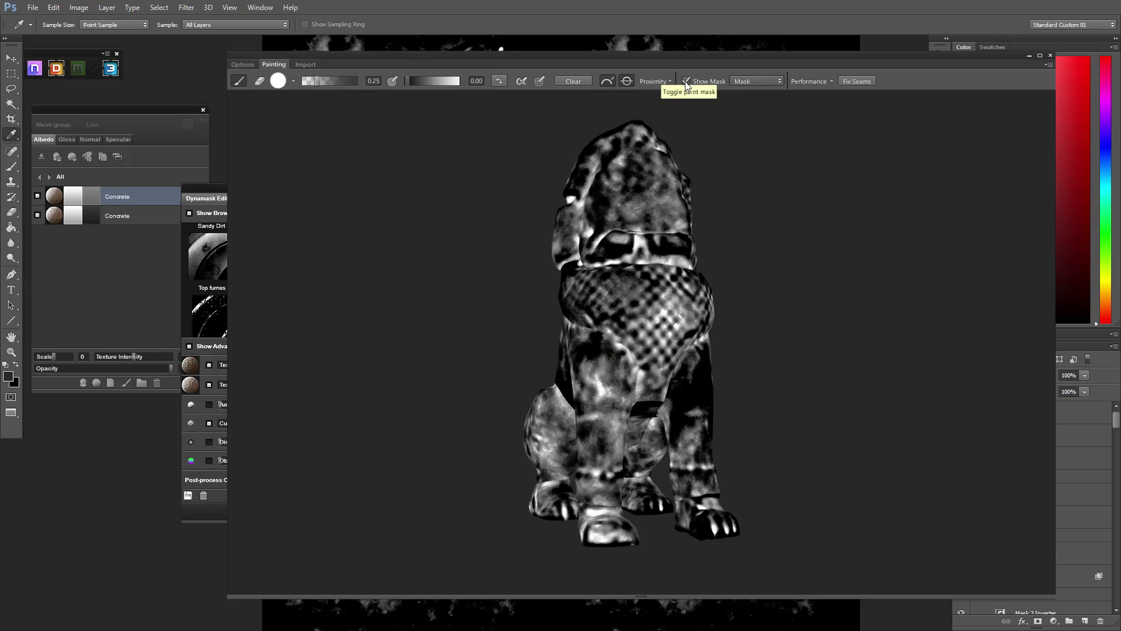
pyautogui.click(685, 82)
pyautogui.click(685, 81)
pyautogui.click(686, 82)
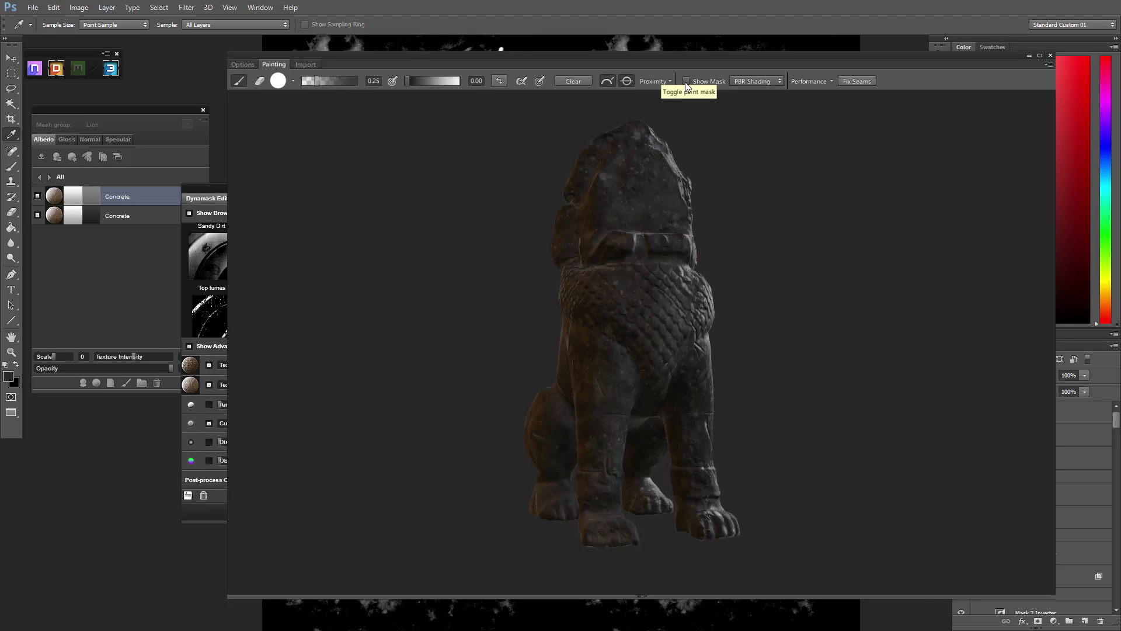
pyautogui.moveTo(212, 190); pyautogui.dragTo(201, 187)
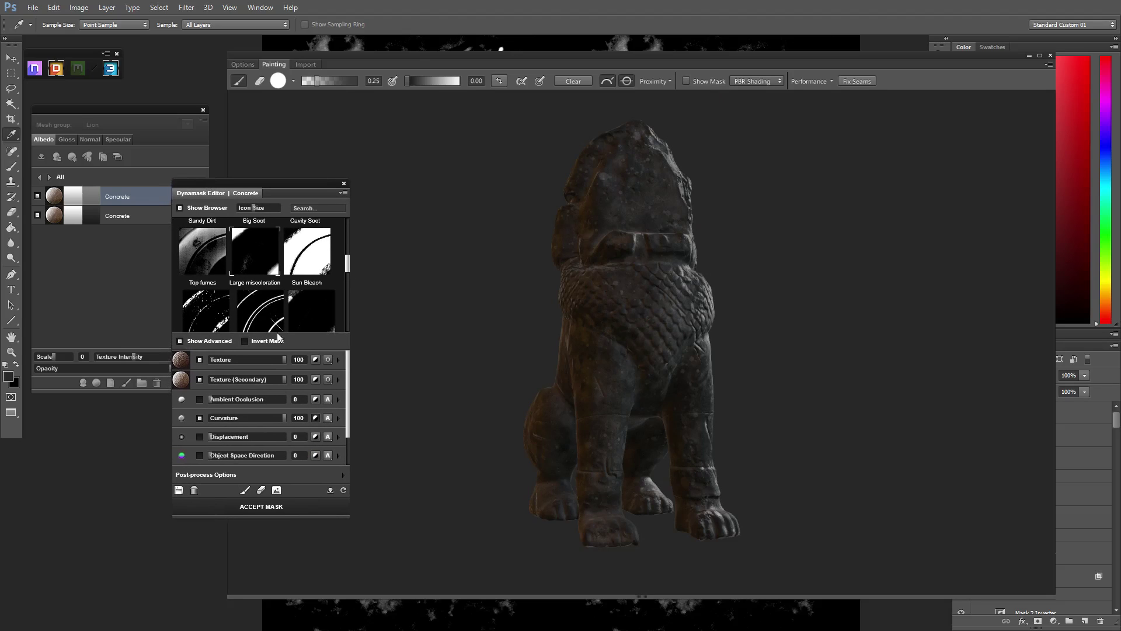
pyautogui.click(266, 506)
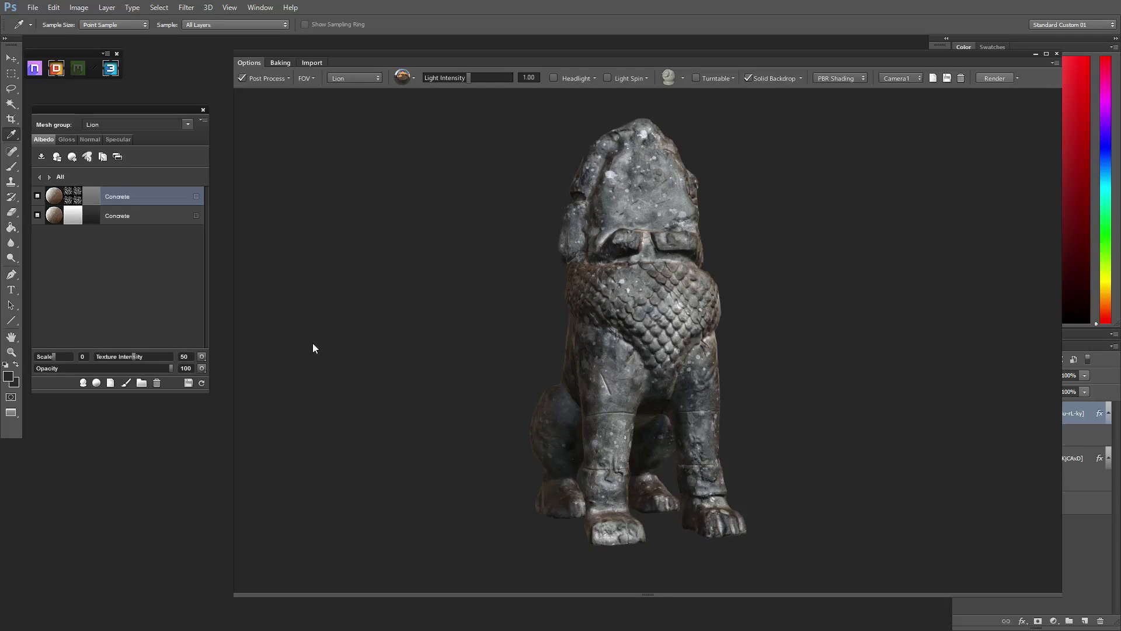
# Step: Add a third Concrete material layer above the two existing Concrete layers
pyautogui.click(96, 383)
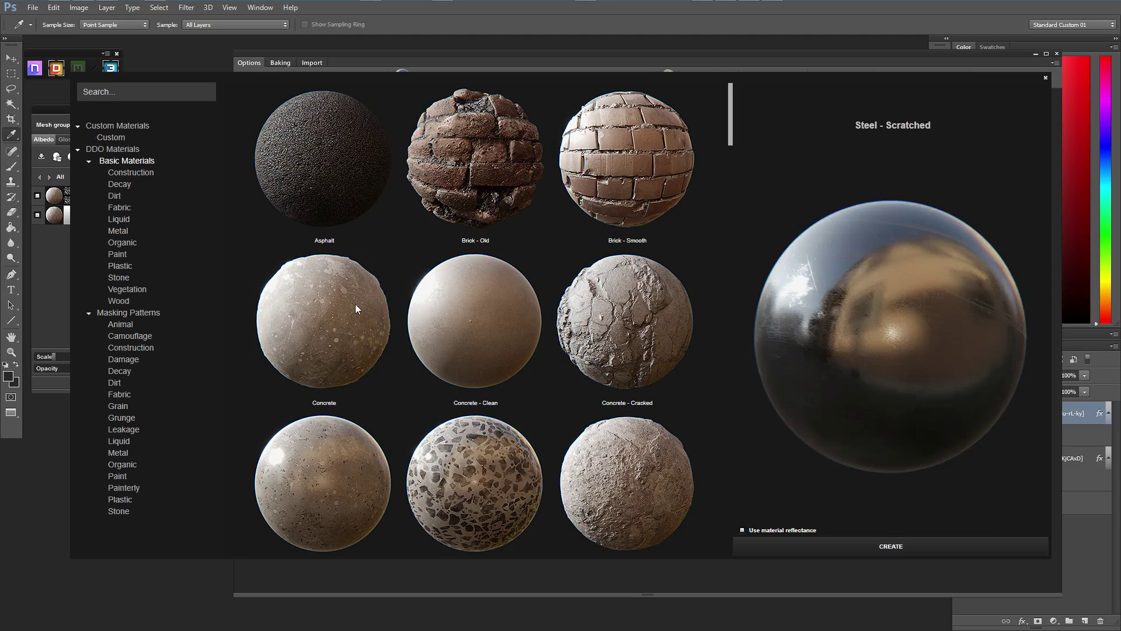
pyautogui.click(356, 306)
pyautogui.click(781, 546)
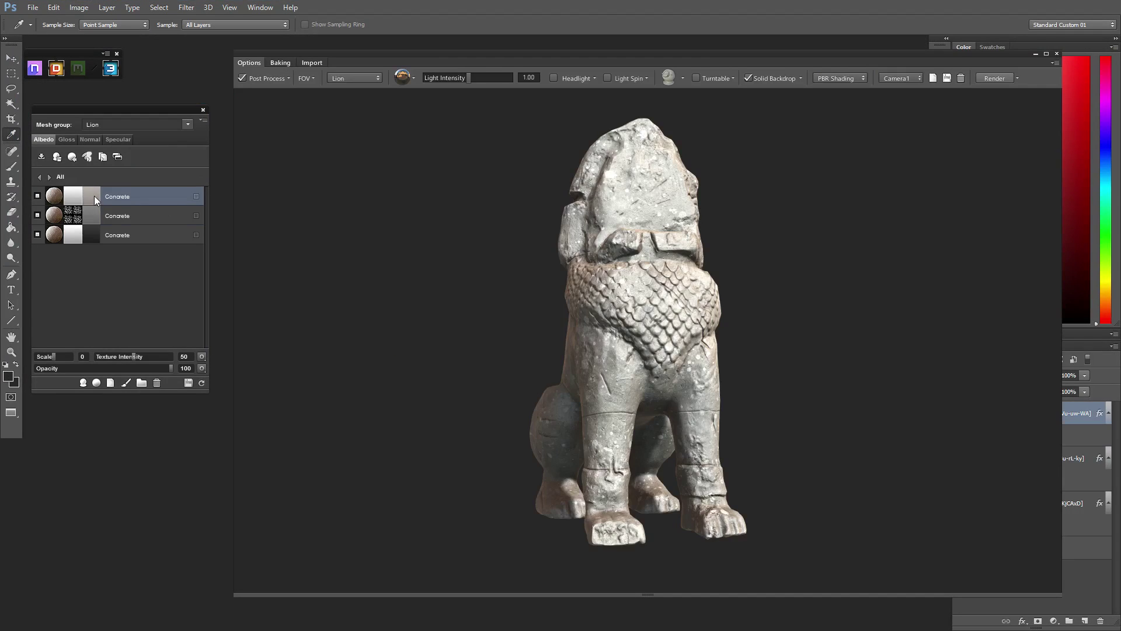
# Step: Set the reflectance color of the topmost Concrete layer to dark grey 414141
pyautogui.click(93, 195)
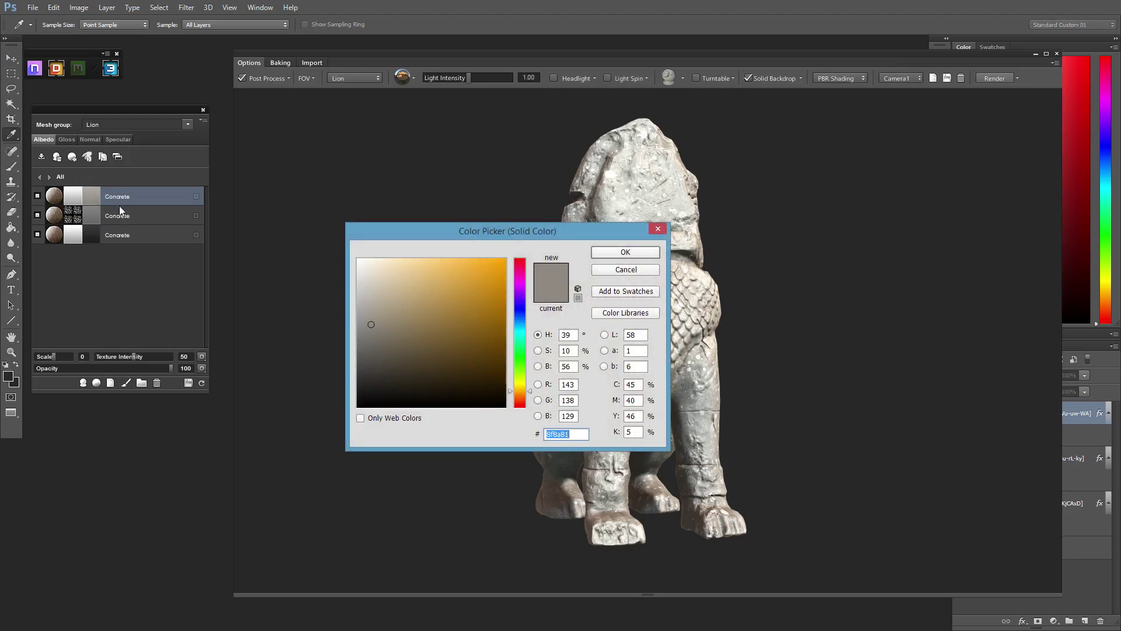
pyautogui.moveTo(370, 335); pyautogui.dragTo(357, 369)
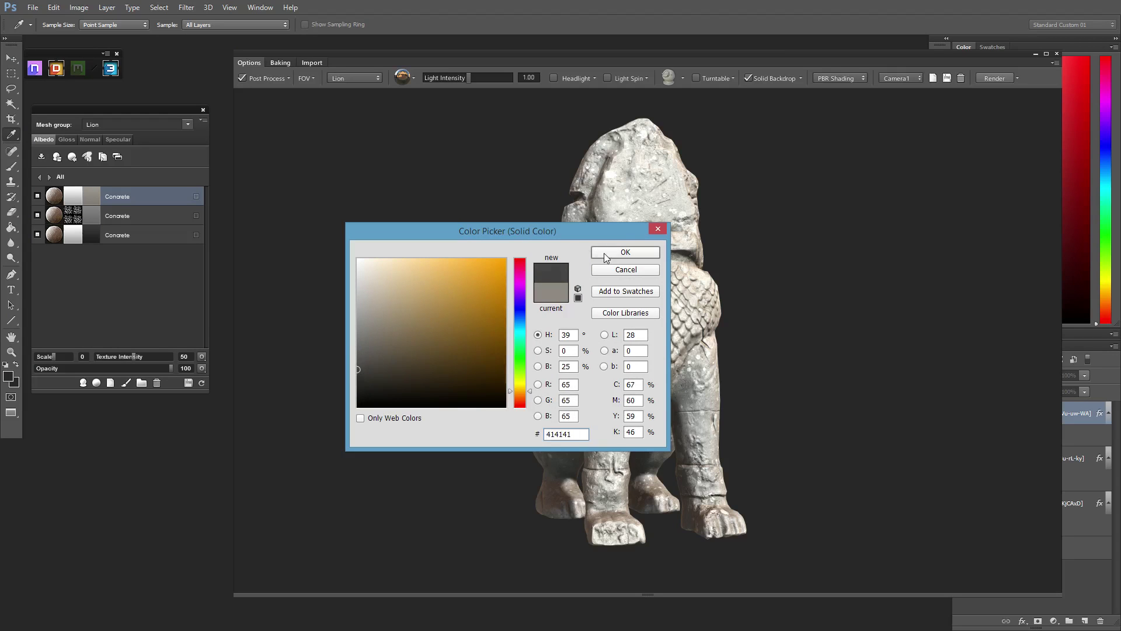
pyautogui.click(605, 255)
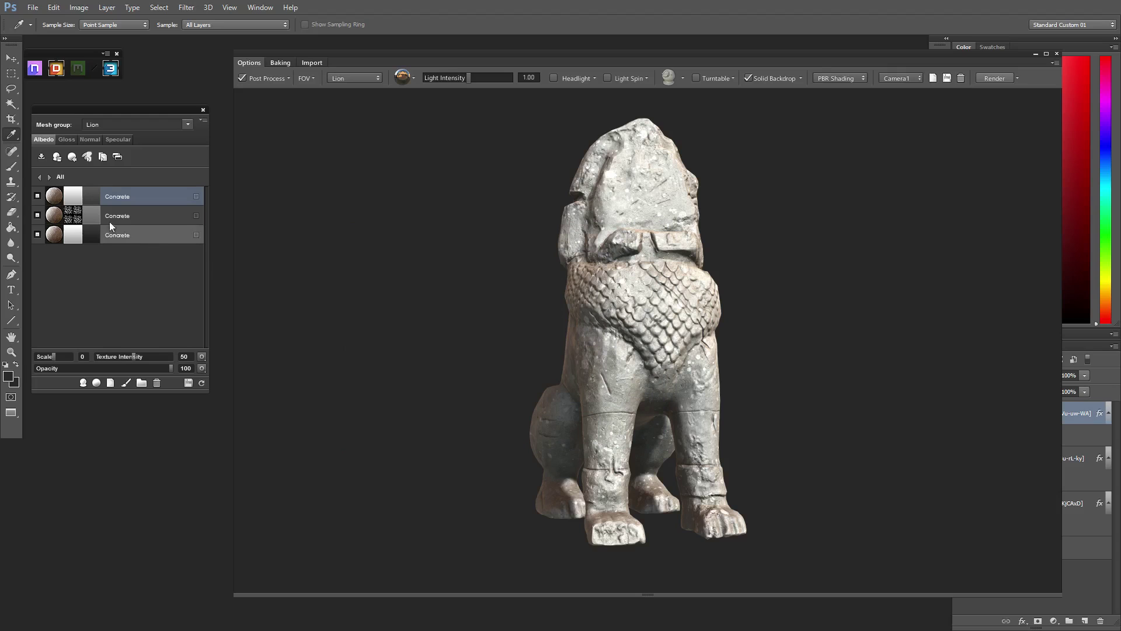
# Step: Open the topmost Concrete layer's mask in full shaded Dynamask mode and apply the Big tarnish preset
pyautogui.click(75, 194)
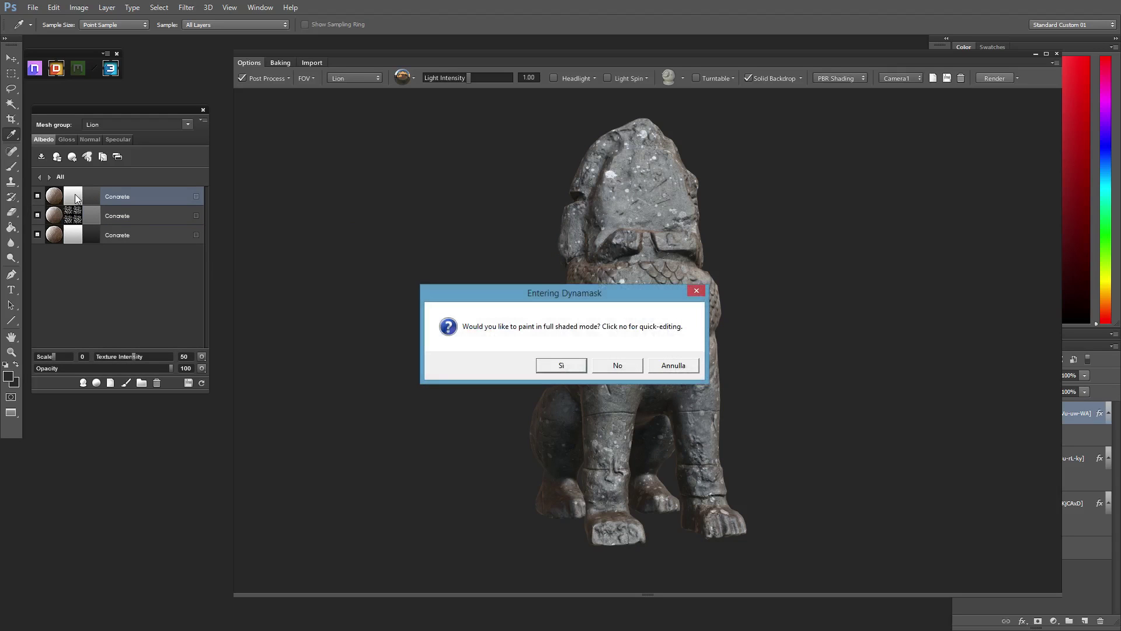
pyautogui.click(561, 365)
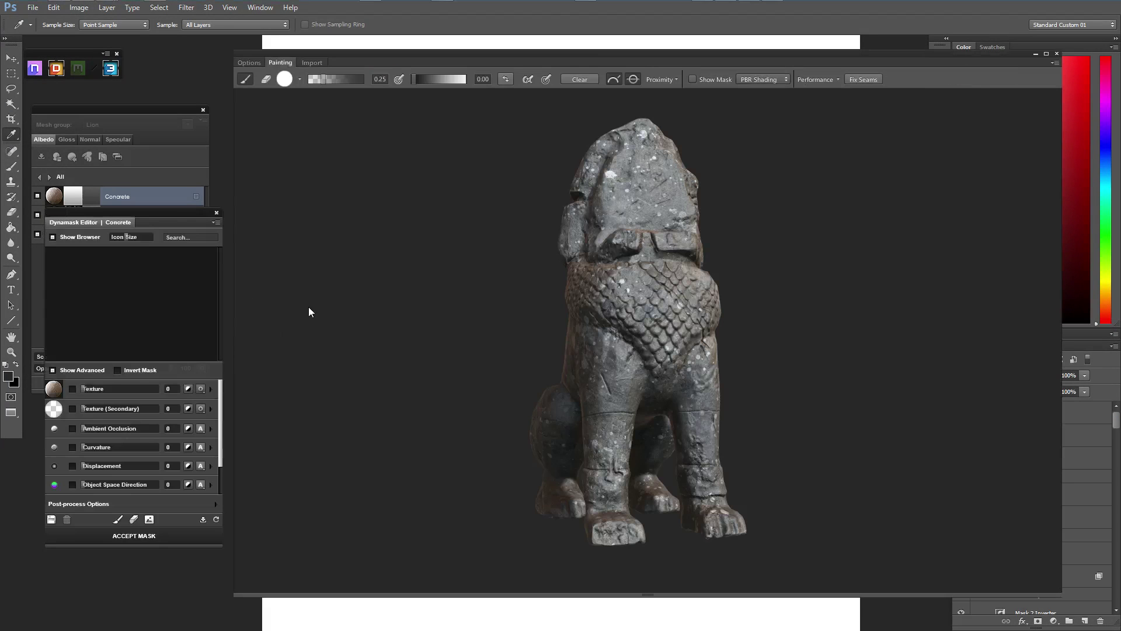
pyautogui.moveTo(166, 211)
pyautogui.mouseDown()
pyautogui.moveTo(177, 205)
pyautogui.moveTo(168, 198)
pyautogui.mouseUp()
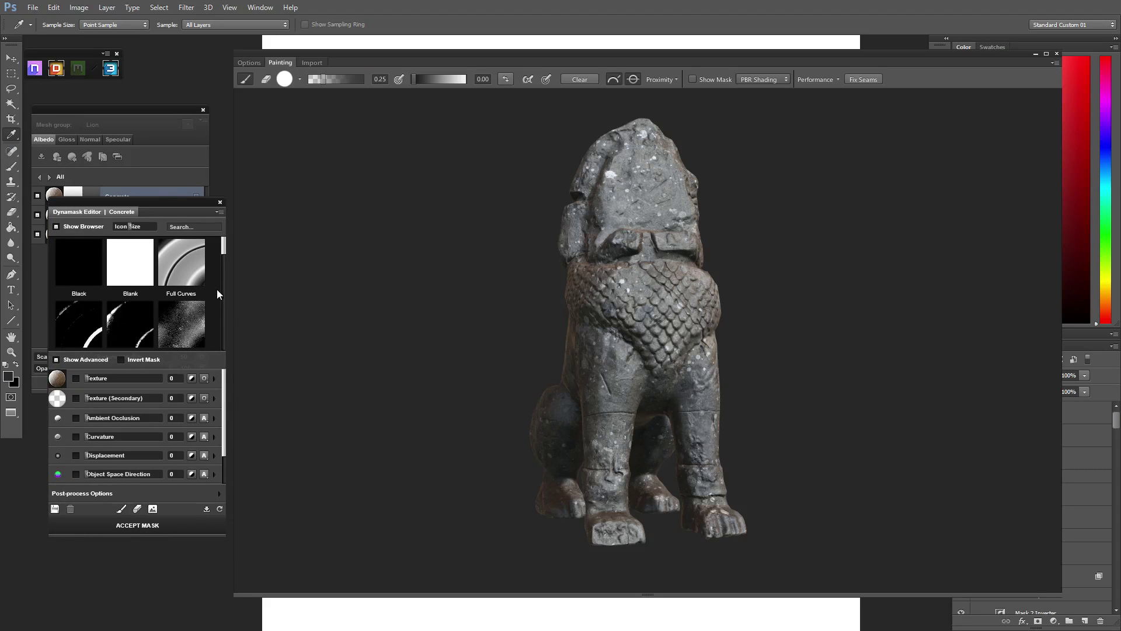
pyautogui.moveTo(223, 244); pyautogui.dragTo(228, 305)
pyautogui.click(84, 293)
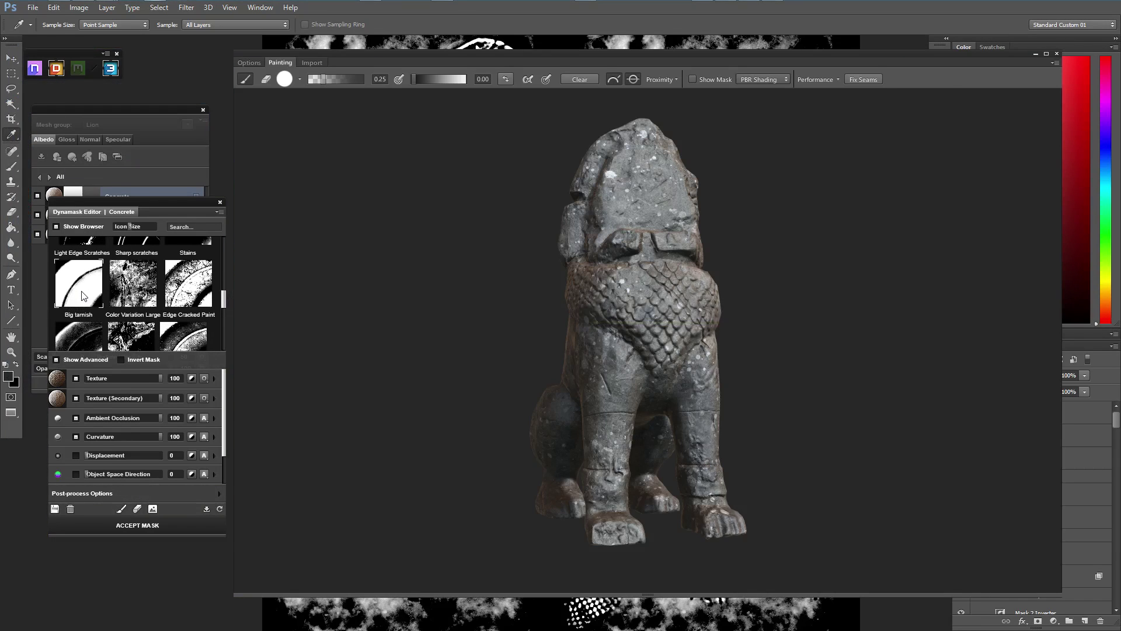
pyautogui.moveTo(156, 207); pyautogui.dragTo(153, 200)
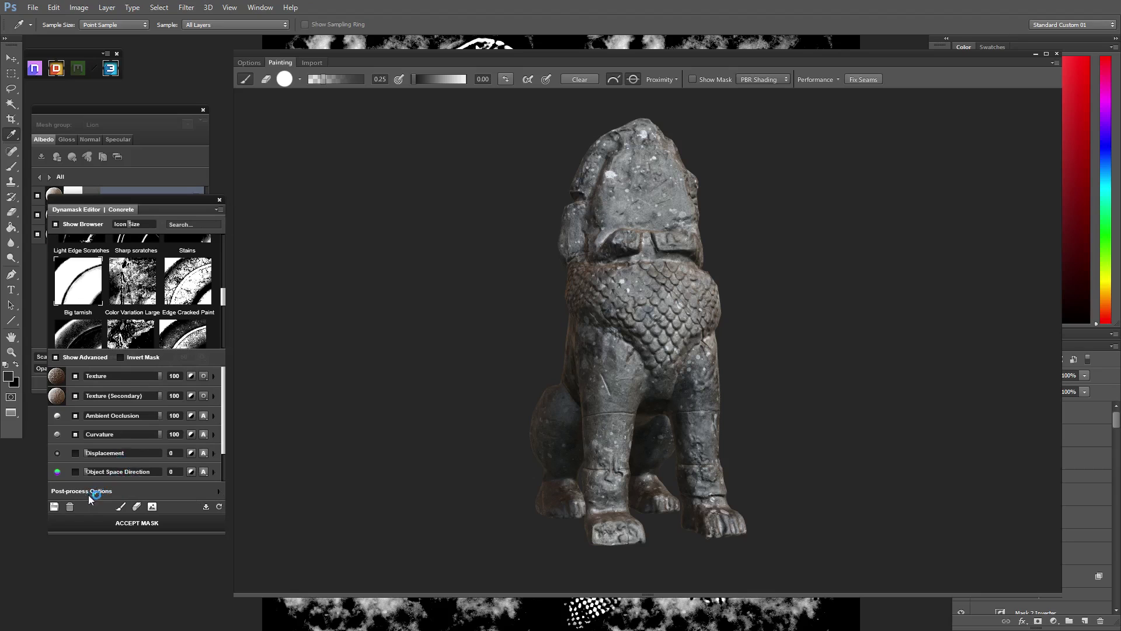
# Step: Show the mask on the statue, set its post-process Tightness to 60 and Contrast to 40, and accept it
pyautogui.click(219, 495)
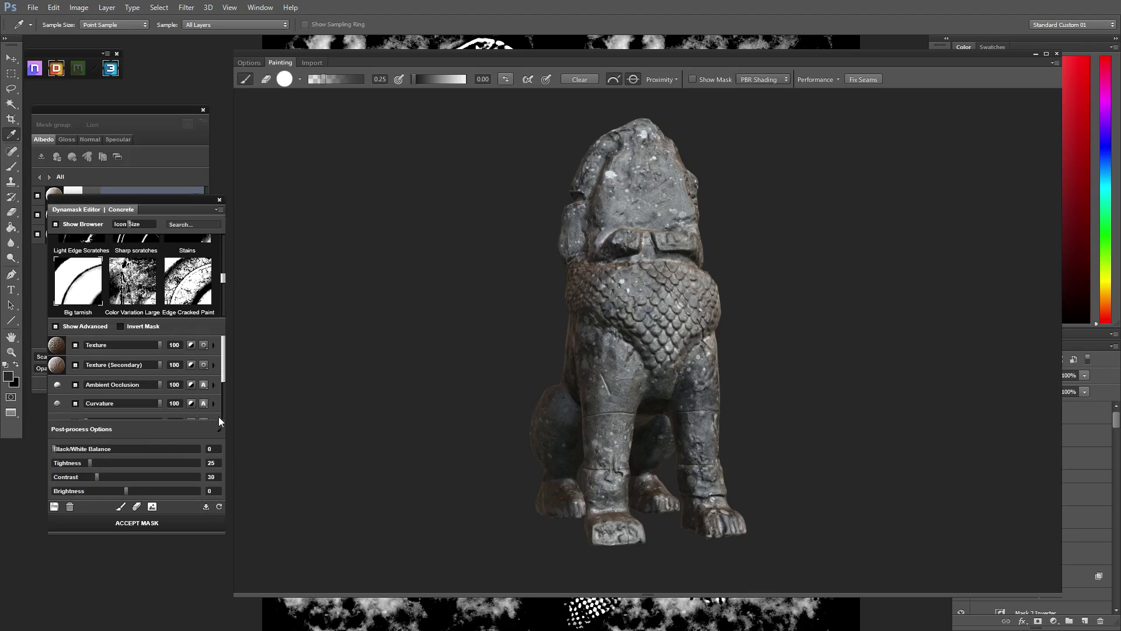
pyautogui.click(692, 79)
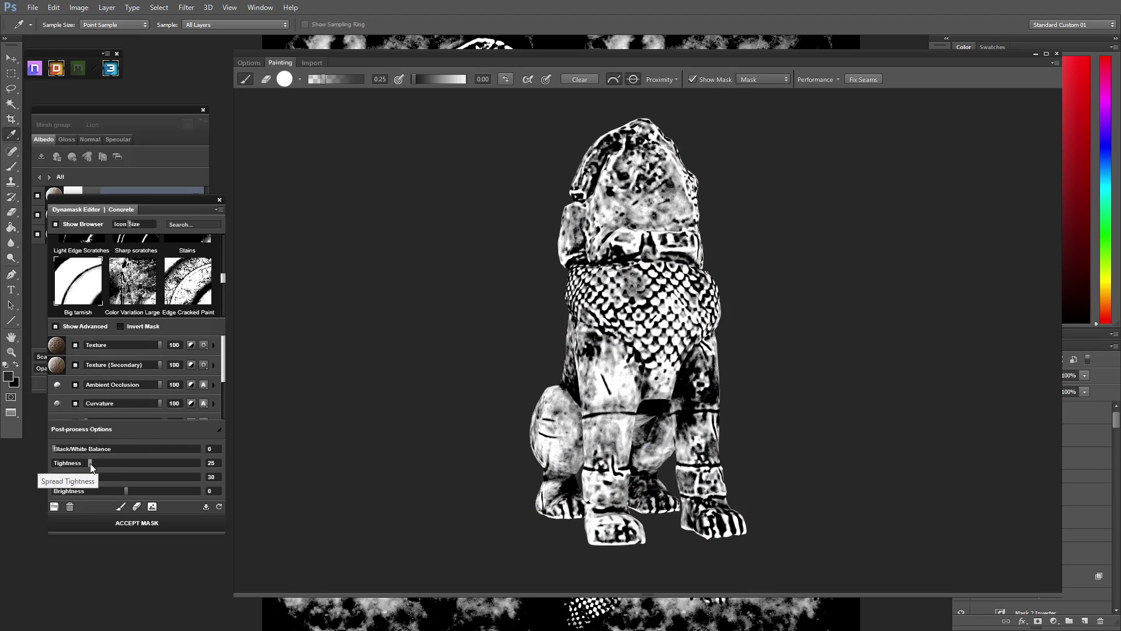
pyautogui.moveTo(92, 462); pyautogui.dragTo(143, 462)
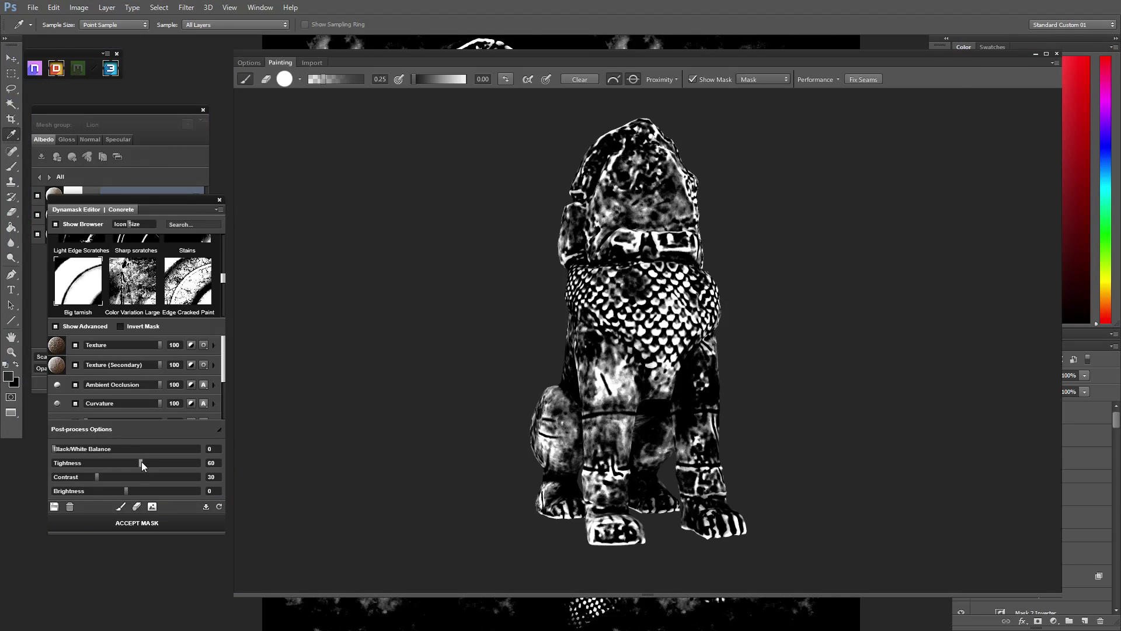
pyautogui.moveTo(96, 477); pyautogui.dragTo(116, 479)
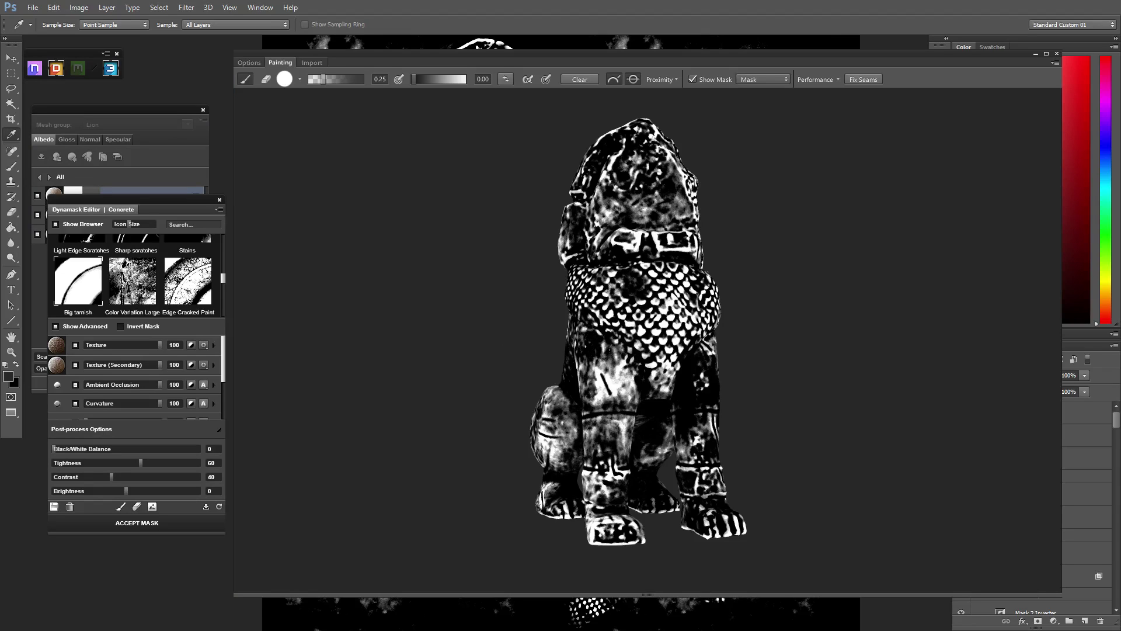
pyautogui.click(132, 524)
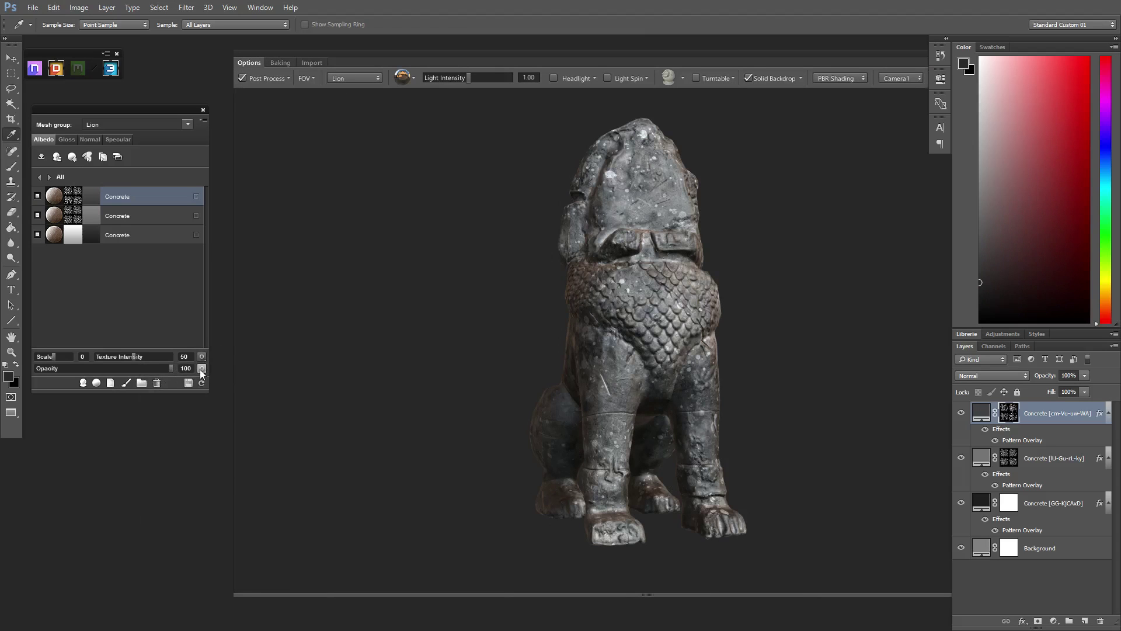
# Step: Set the topmost Concrete layer's blend mode to Multiply, with texture intensity 75 and opacity 80
pyautogui.click(201, 369)
pyautogui.scroll(-2, 153, 412)
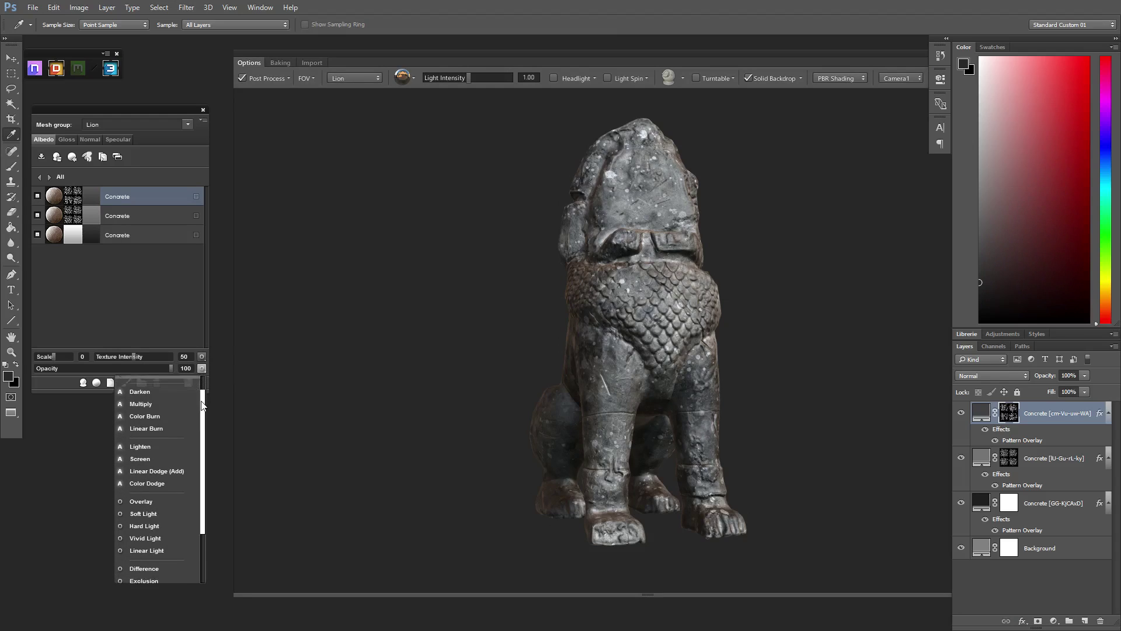
pyautogui.click(146, 406)
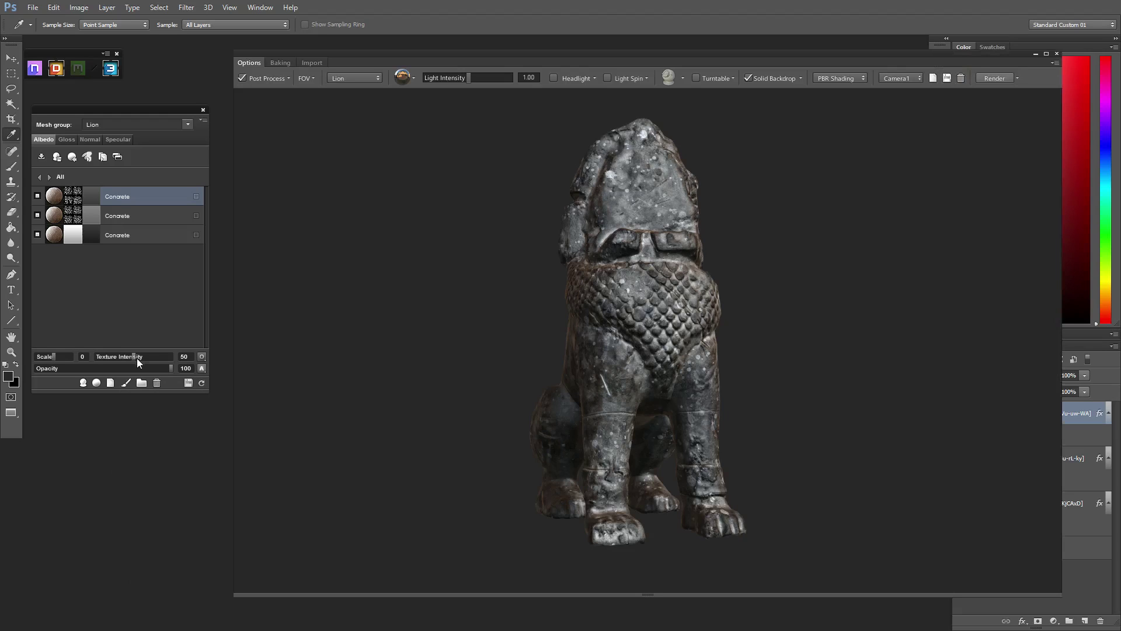
pyautogui.moveTo(142, 356); pyautogui.dragTo(157, 356)
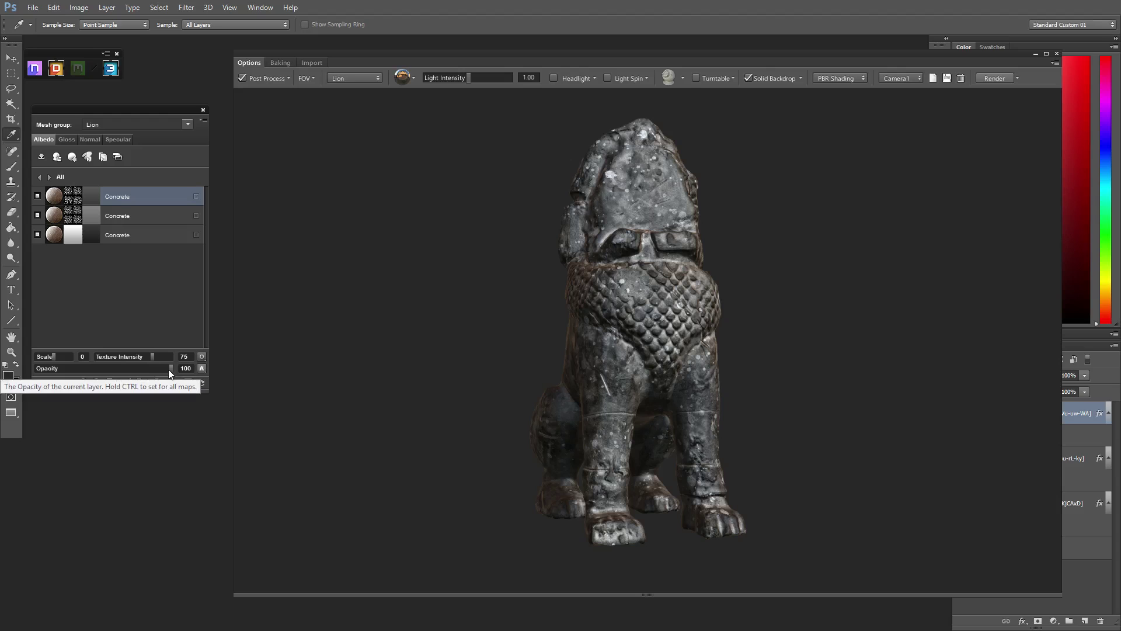
pyautogui.moveTo(170, 368); pyautogui.dragTo(158, 368)
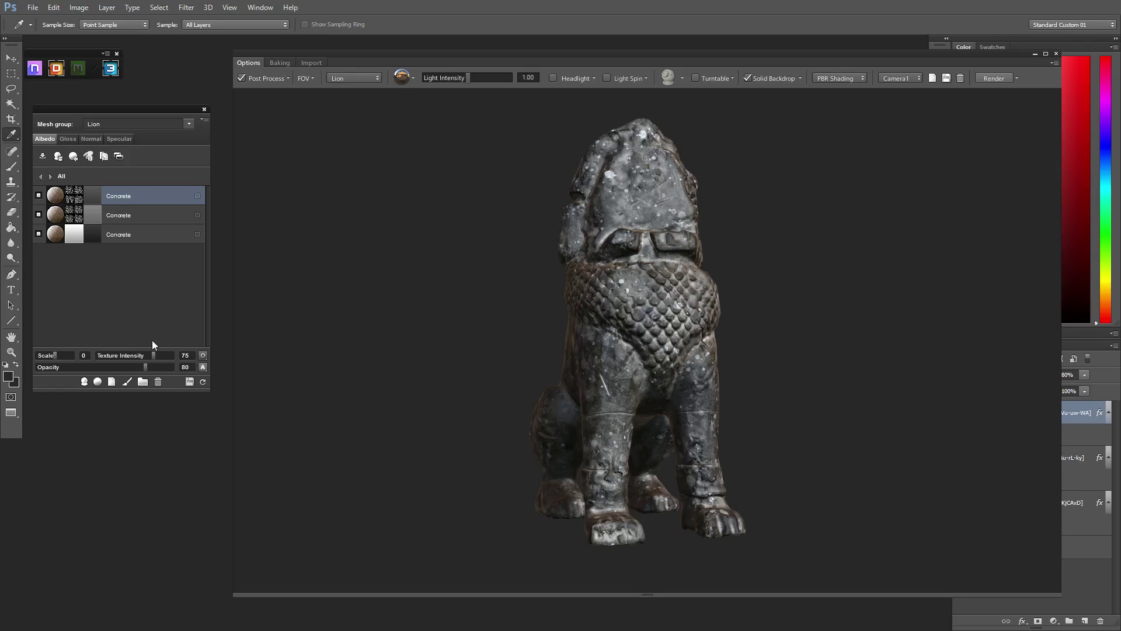
# Step: Add a Concrete - Clean material layer above the Concrete layers, using its material reflectance
pyautogui.click(97, 381)
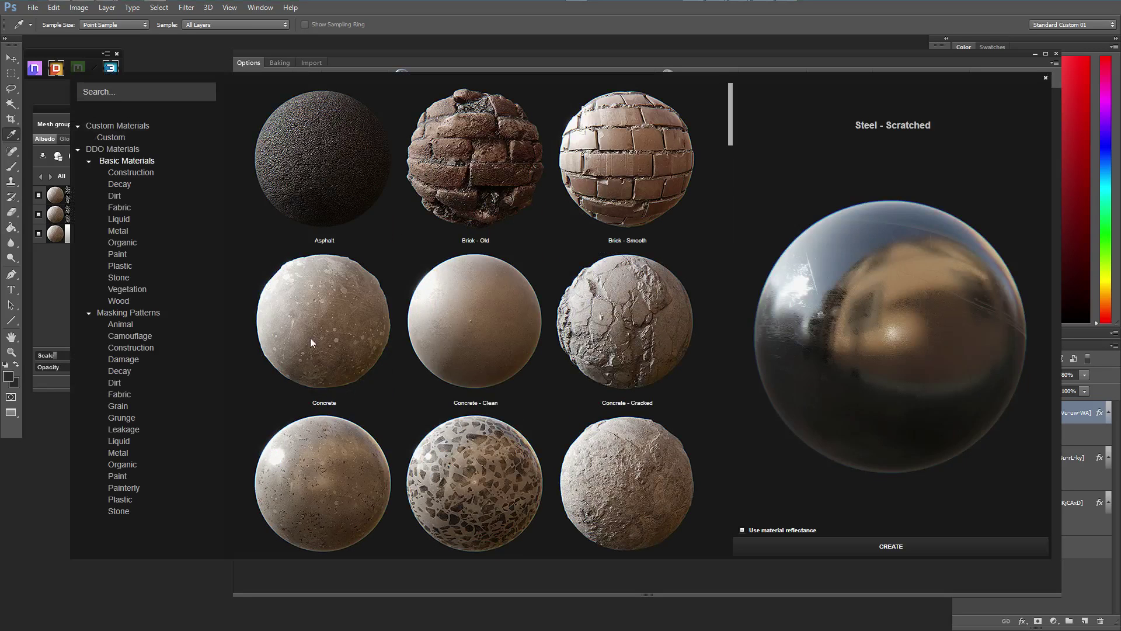
pyautogui.click(473, 335)
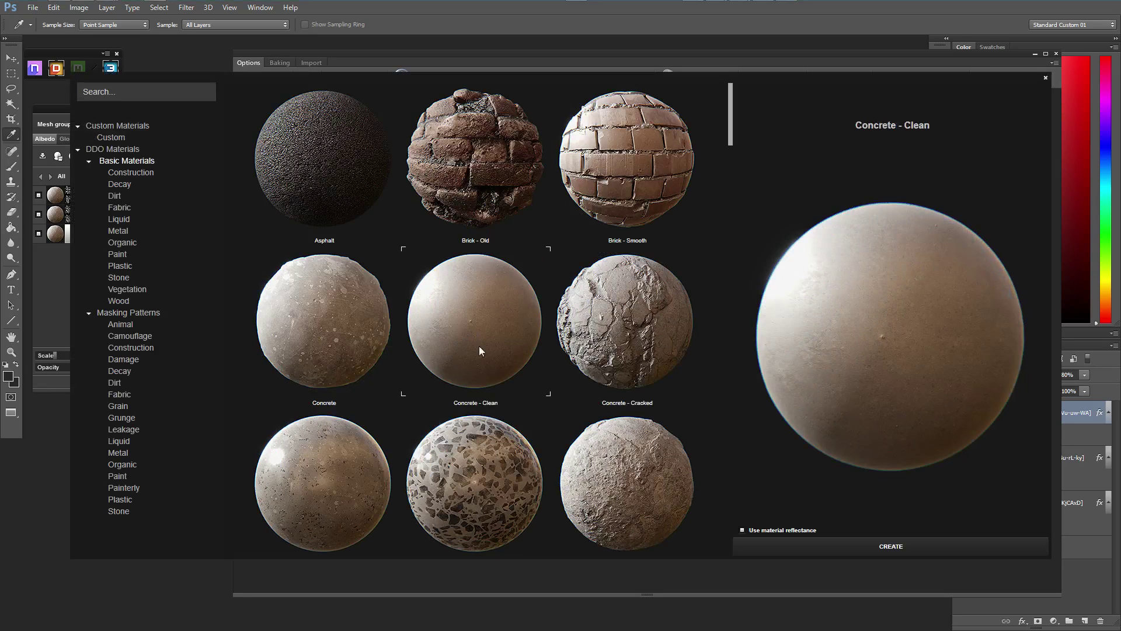
pyautogui.click(876, 546)
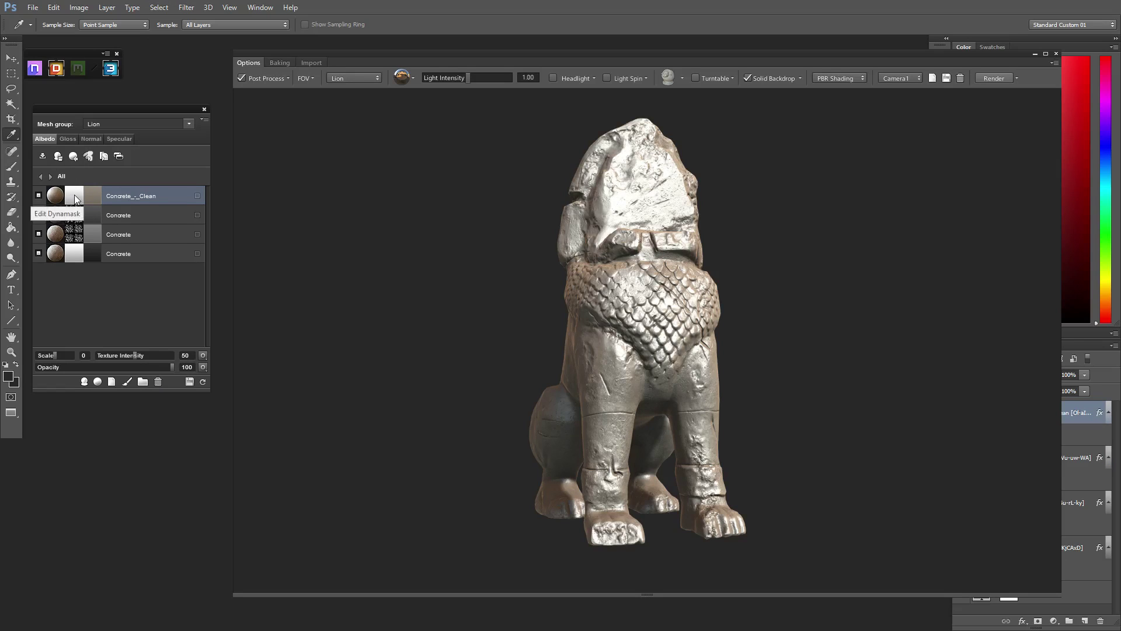
# Step: Open the Concrete - Clean layer's mask in full shaded Dynamask mode, apply the Big Soot preset, and accept the mask
pyautogui.click(74, 197)
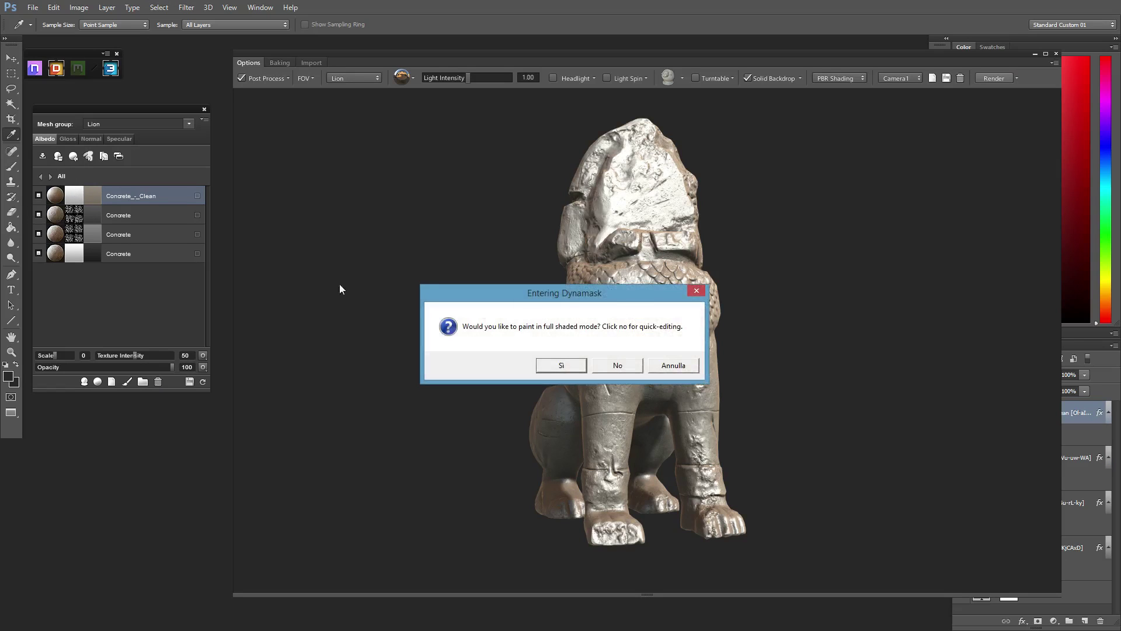
pyautogui.click(569, 364)
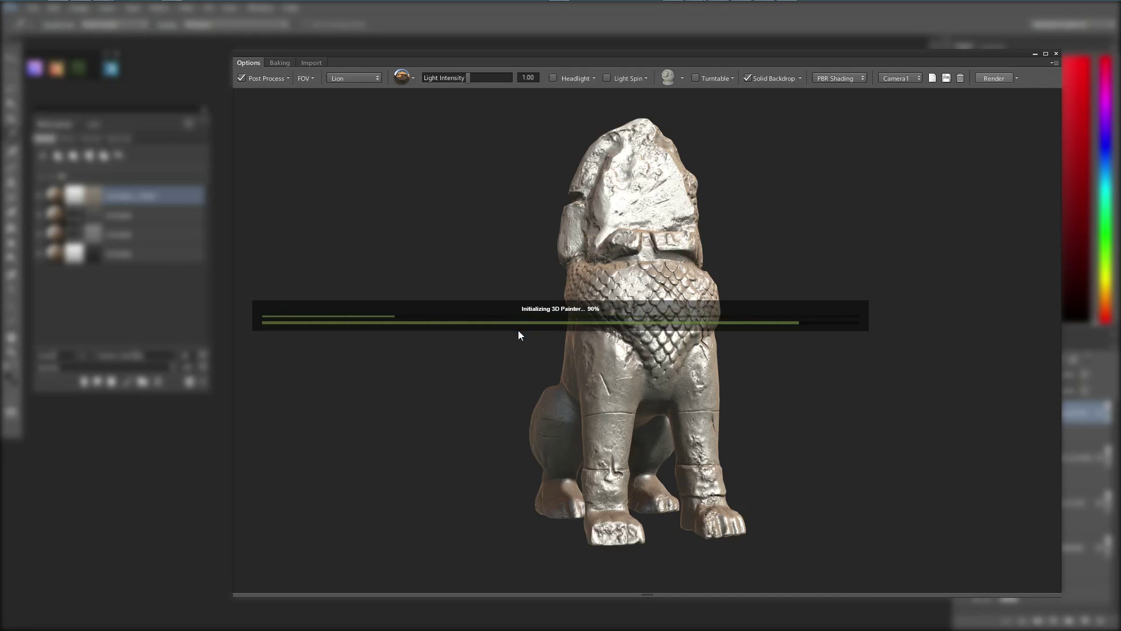
pyautogui.moveTo(244, 220); pyautogui.dragTo(206, 222)
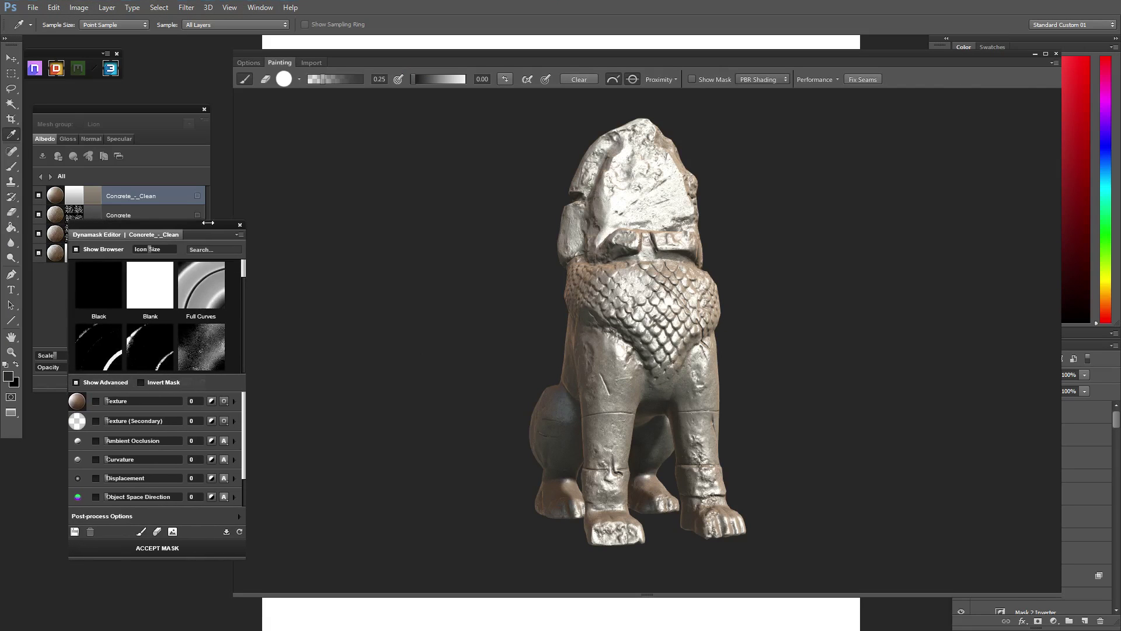
pyautogui.click(691, 80)
pyautogui.moveTo(211, 224); pyautogui.dragTo(215, 231)
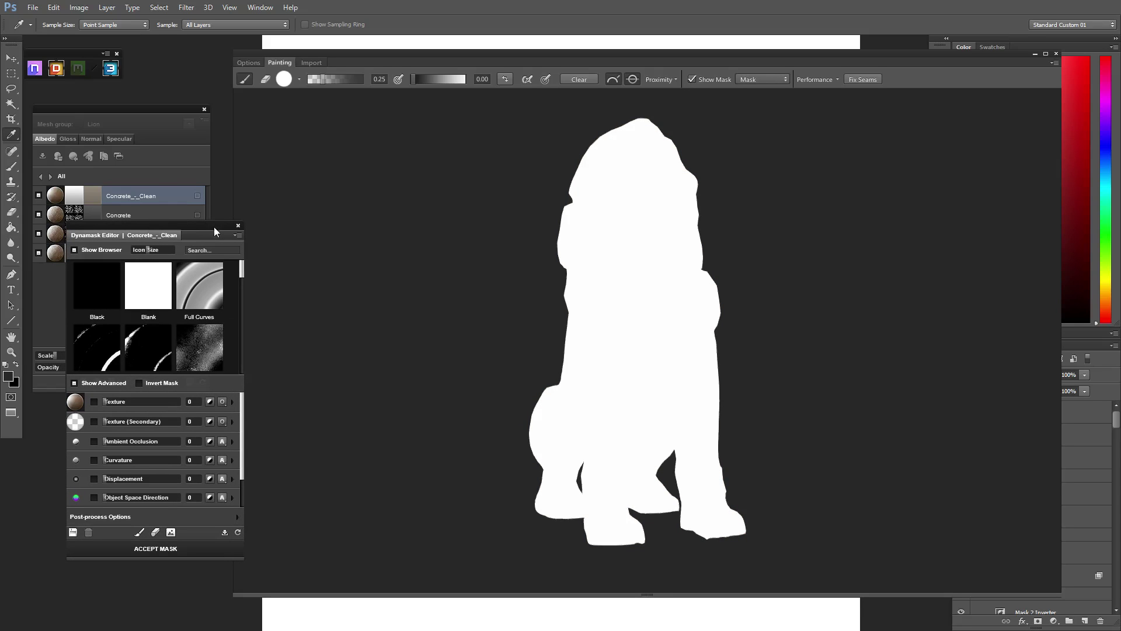
pyautogui.moveTo(242, 273); pyautogui.dragTo(242, 298)
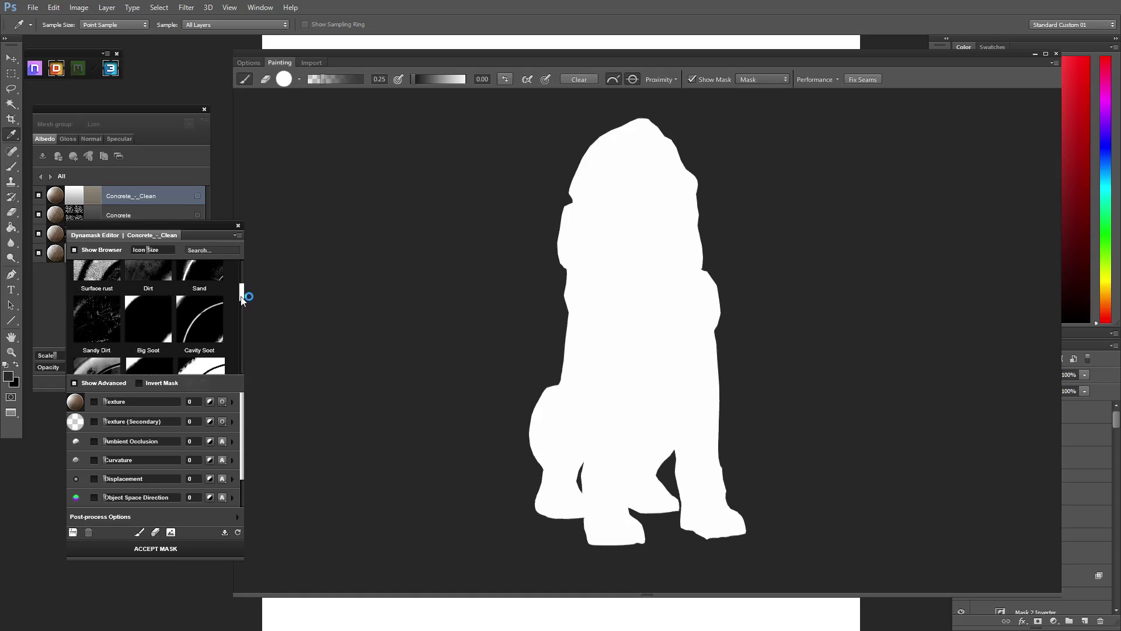
pyautogui.click(149, 323)
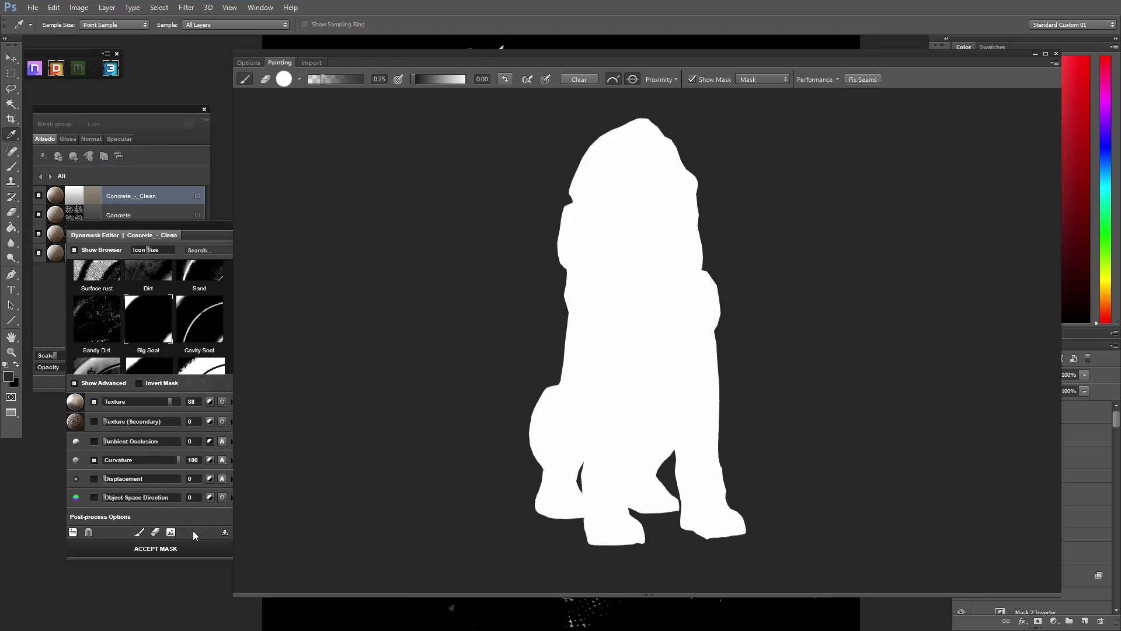
pyautogui.click(157, 547)
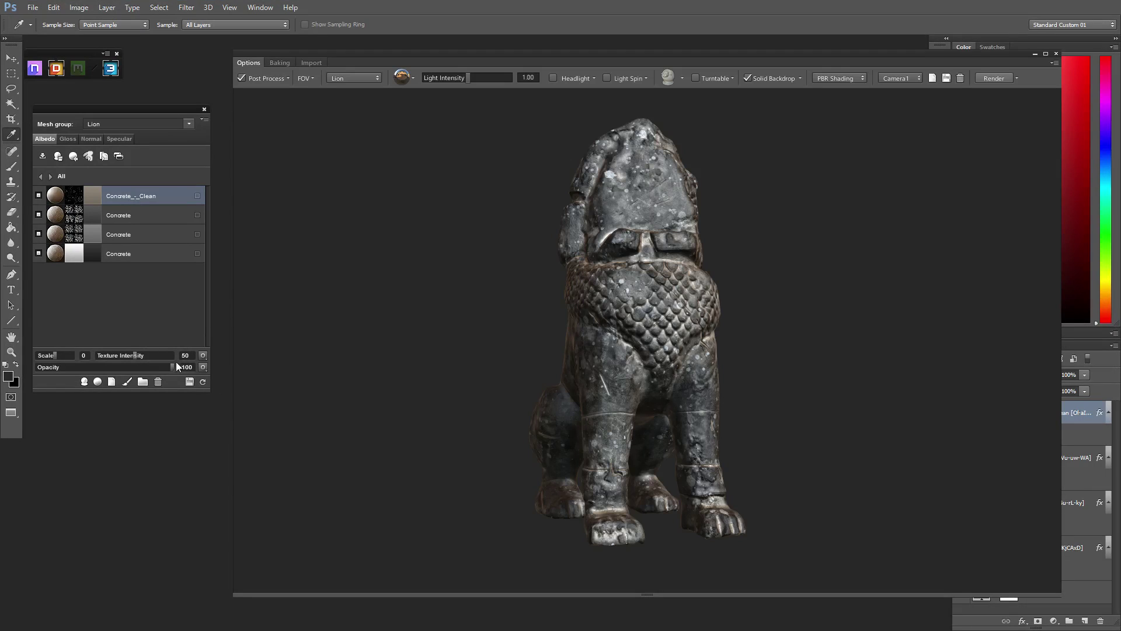
# Step: Set the Concrete - Clean layer's opacity to 50 and duplicate the layer
pyautogui.moveTo(173, 366); pyautogui.dragTo(159, 366)
pyautogui.moveTo(106, 365); pyautogui.dragTo(113, 367)
pyautogui.rightClick(130, 194)
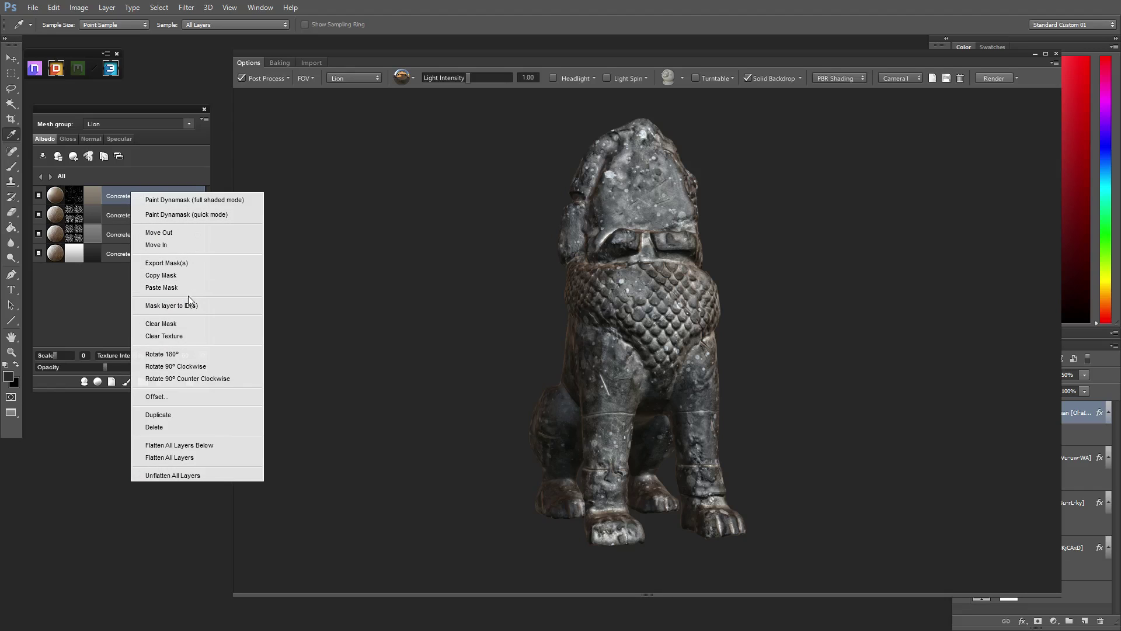
pyautogui.click(161, 416)
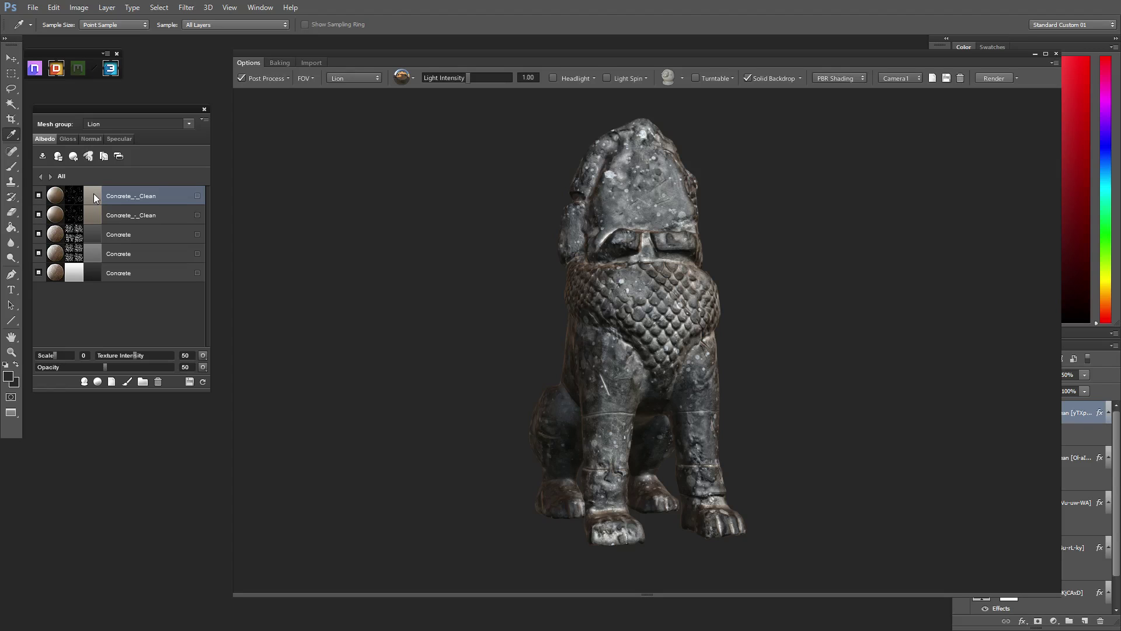
# Step: Open the duplicated Concrete - Clean layer's mask in full shaded Dynamask mode, display the mask on the statue, and apply the Sand preset
pyautogui.click(75, 201)
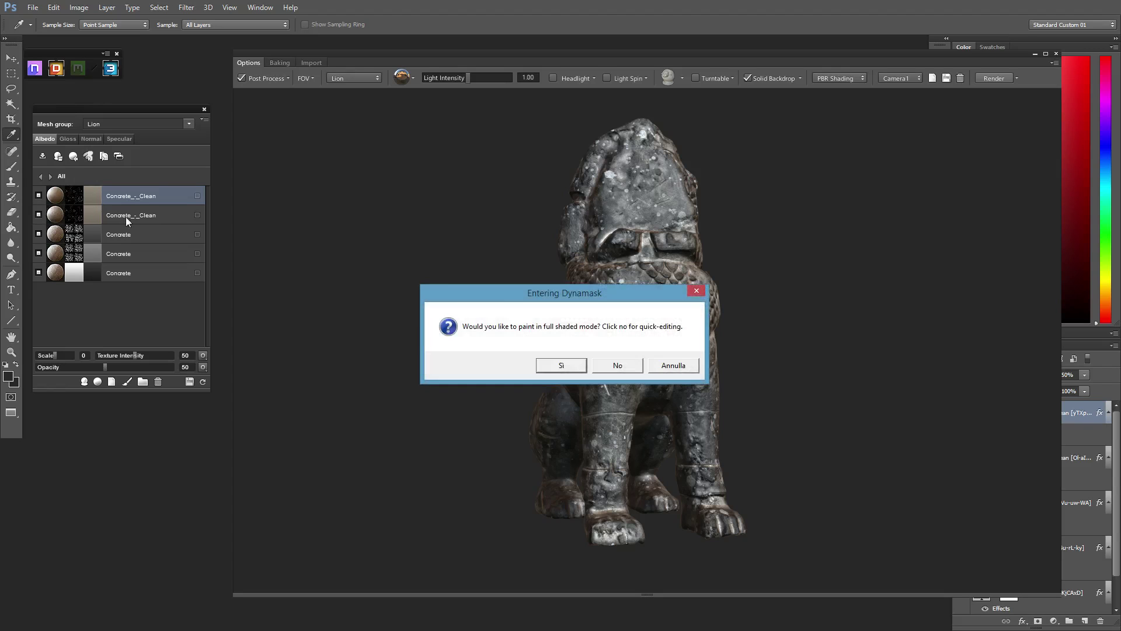
pyautogui.click(545, 366)
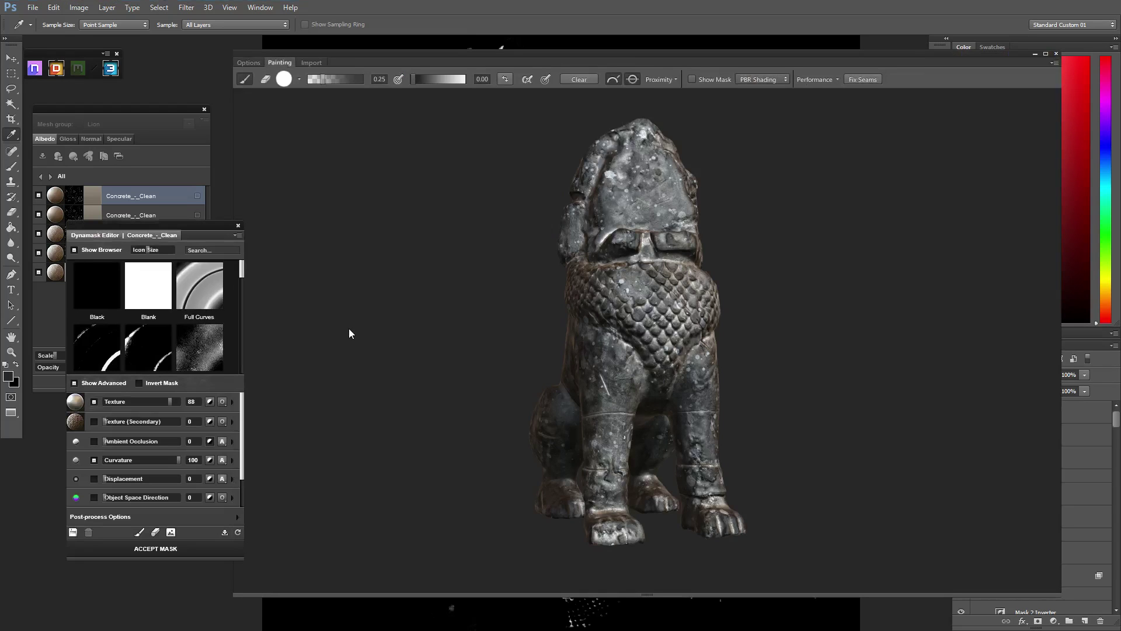
pyautogui.click(693, 79)
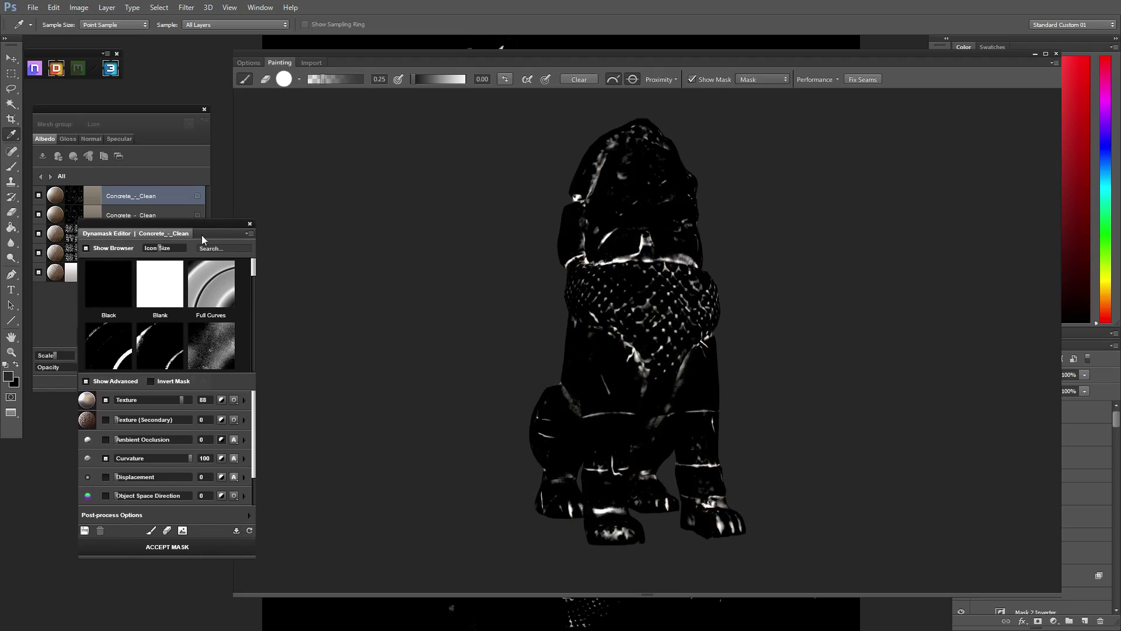
pyautogui.scroll(-5, 198, 293)
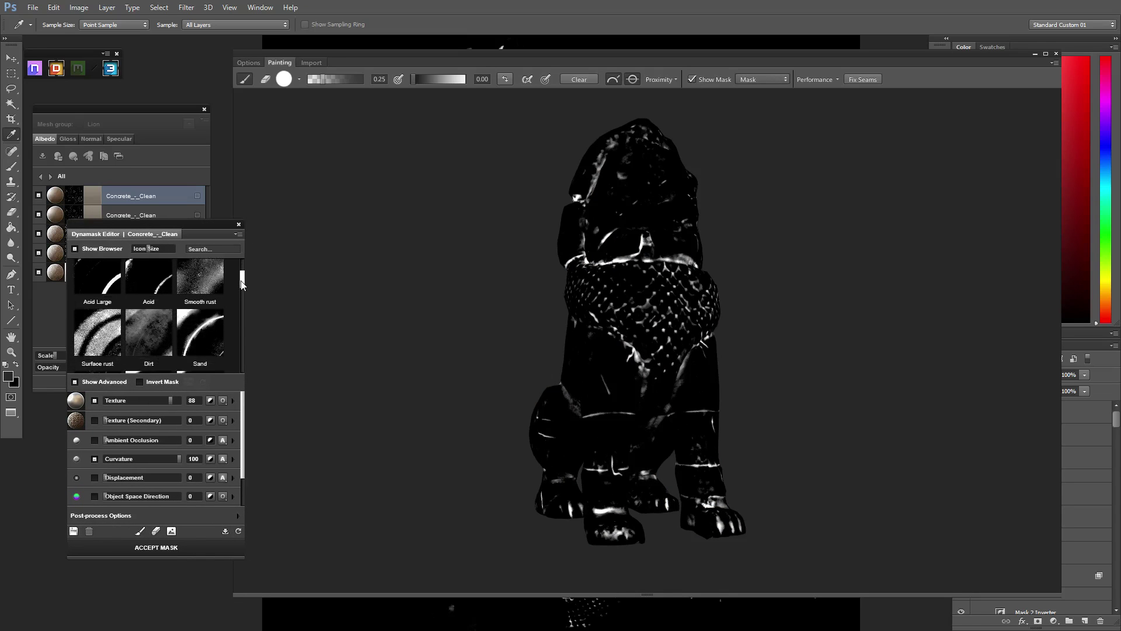
pyautogui.click(198, 290)
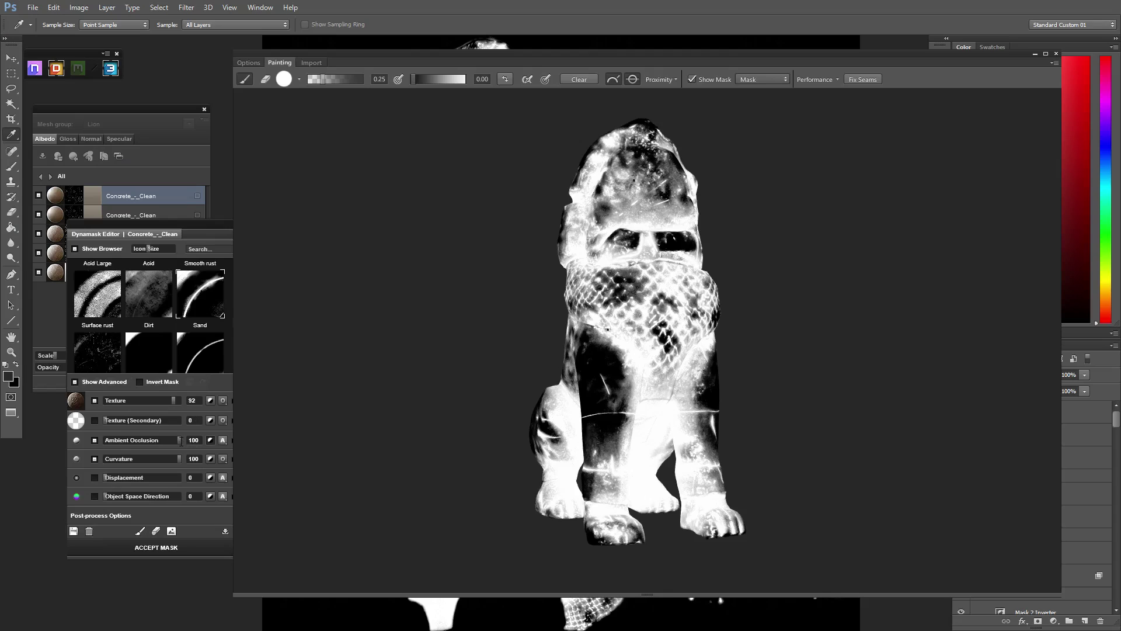
# Step: Lower the Sand mask's Ambient Occlusion to 9 and accept the mask
pyautogui.moveTo(180, 439); pyautogui.dragTo(170, 437)
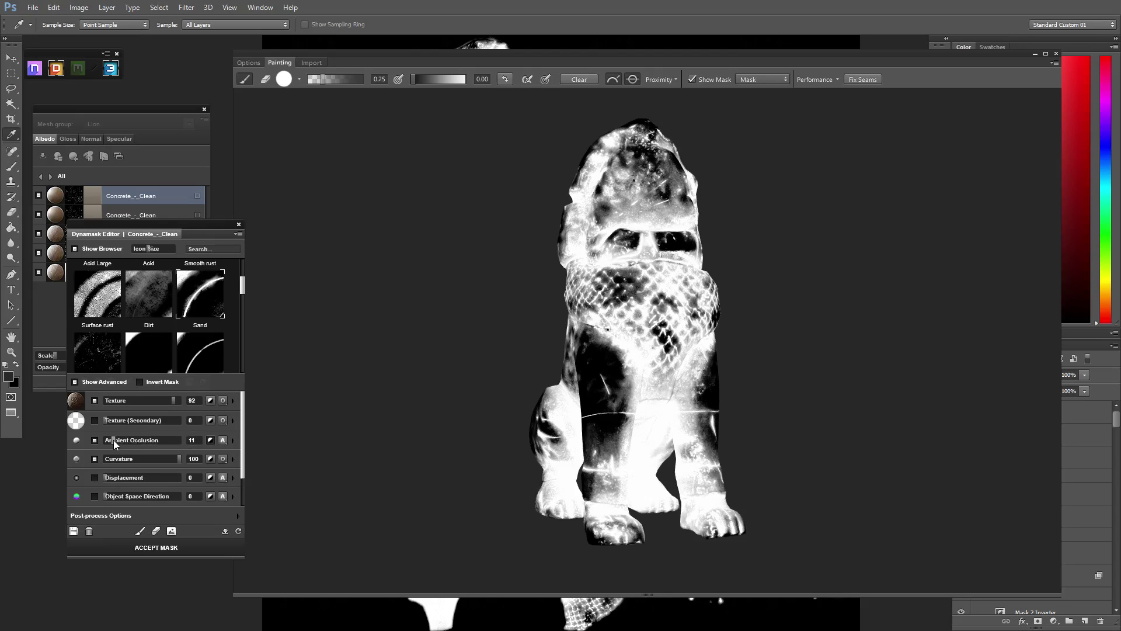
pyautogui.moveTo(111, 440); pyautogui.dragTo(109, 439)
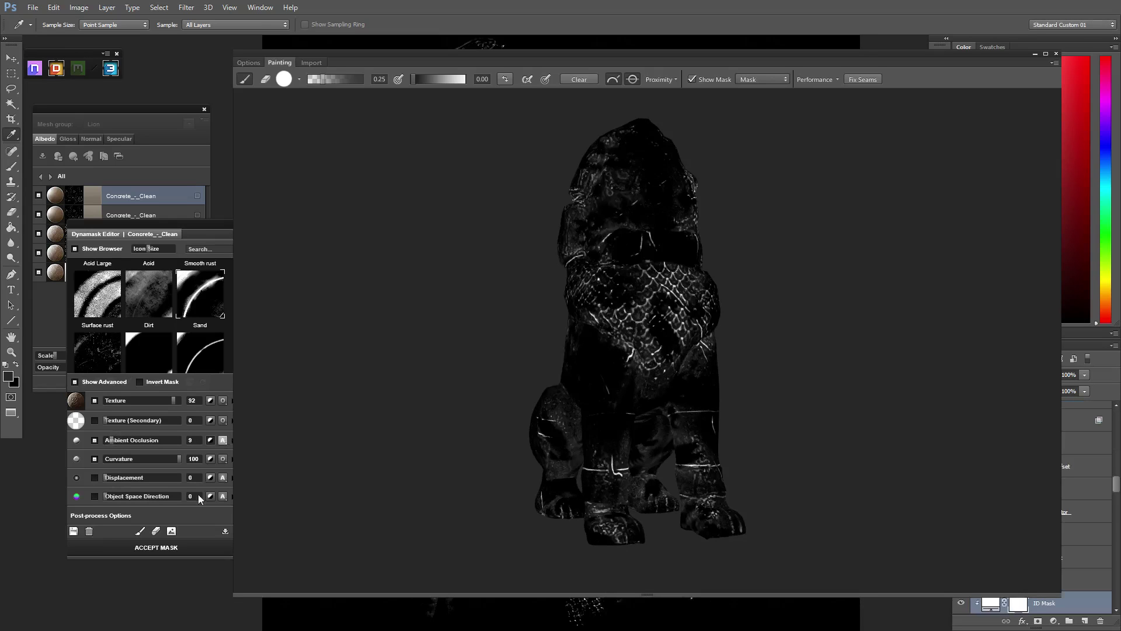
pyautogui.click(175, 547)
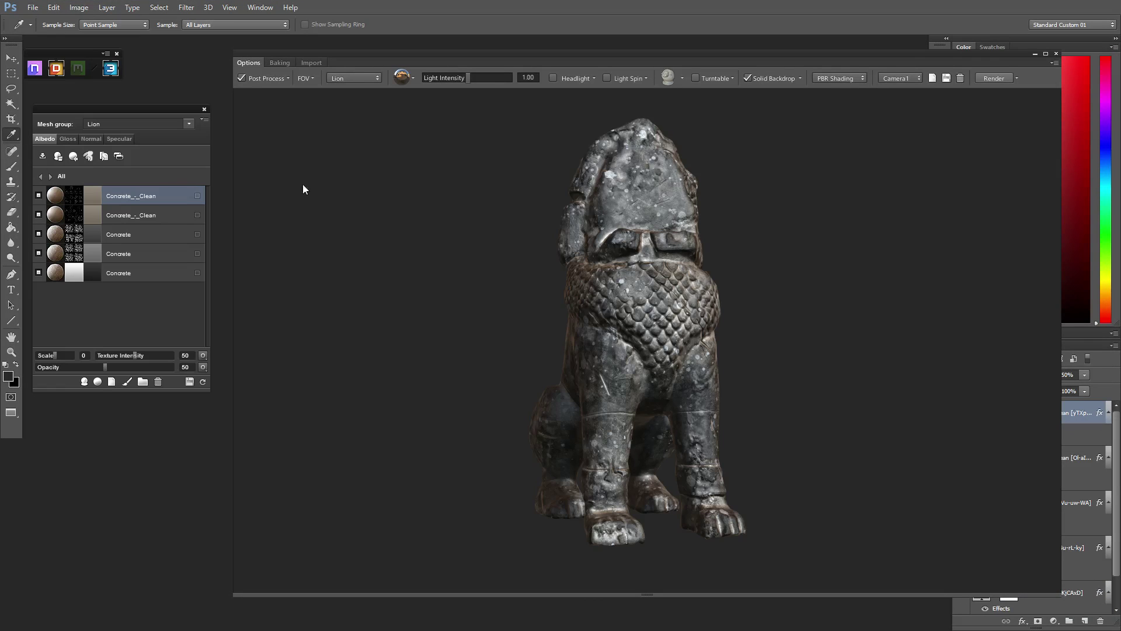
# Step: Duplicate the top Concrete - Clean layer and set the copy's reflectance color to d7d7d7
pyautogui.rightClick(127, 194)
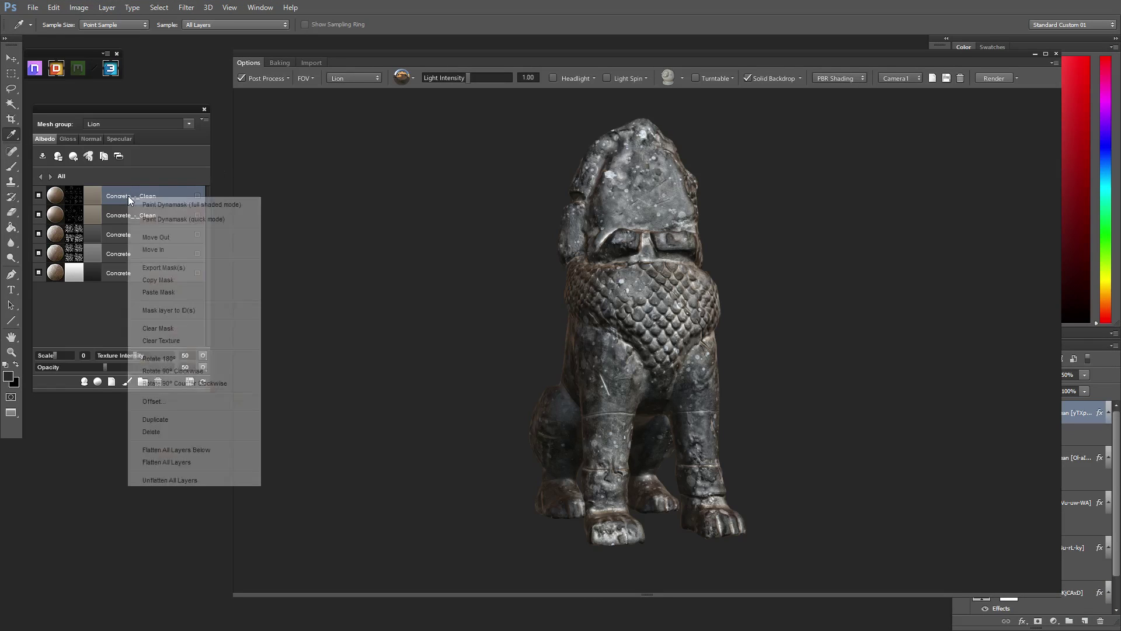
pyautogui.click(155, 420)
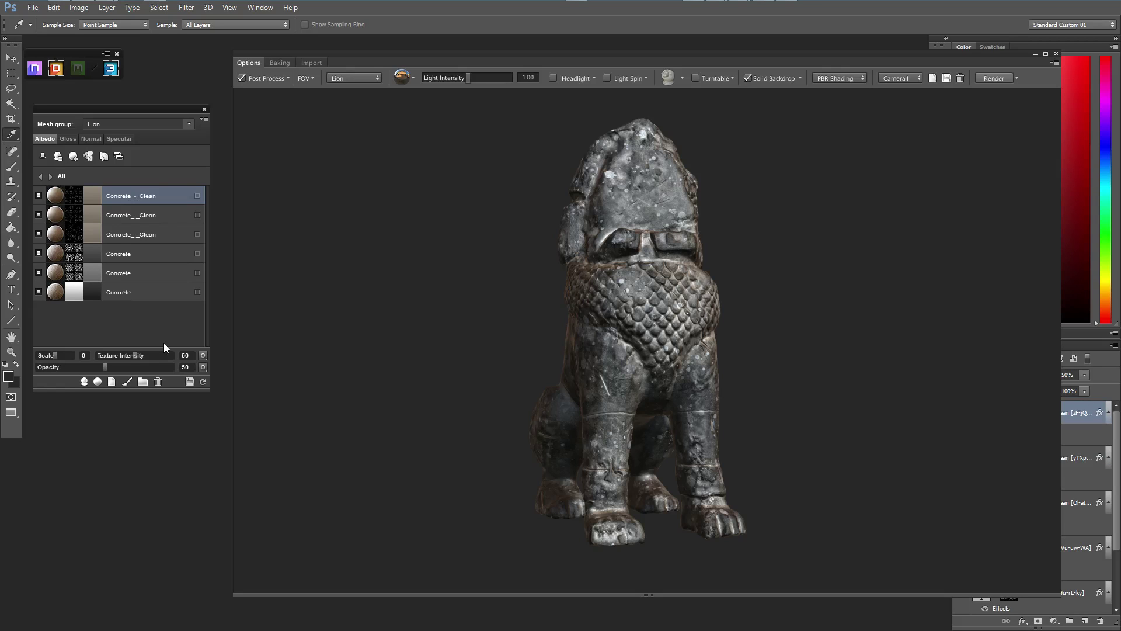
pyautogui.click(92, 195)
pyautogui.moveTo(358, 309); pyautogui.dragTo(349, 283)
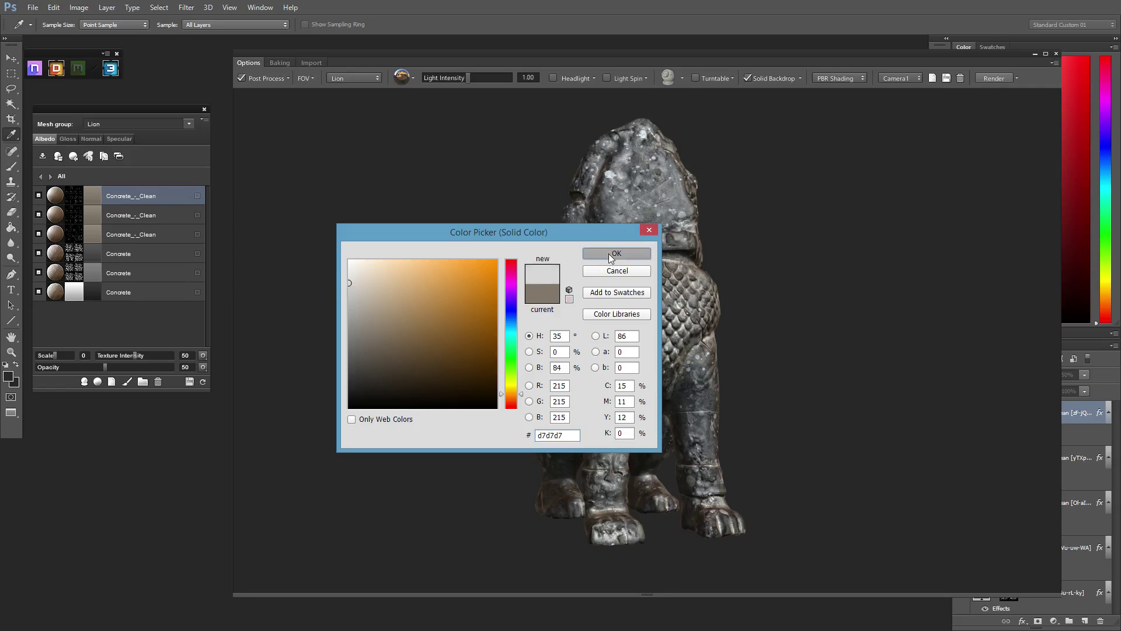
pyautogui.click(608, 253)
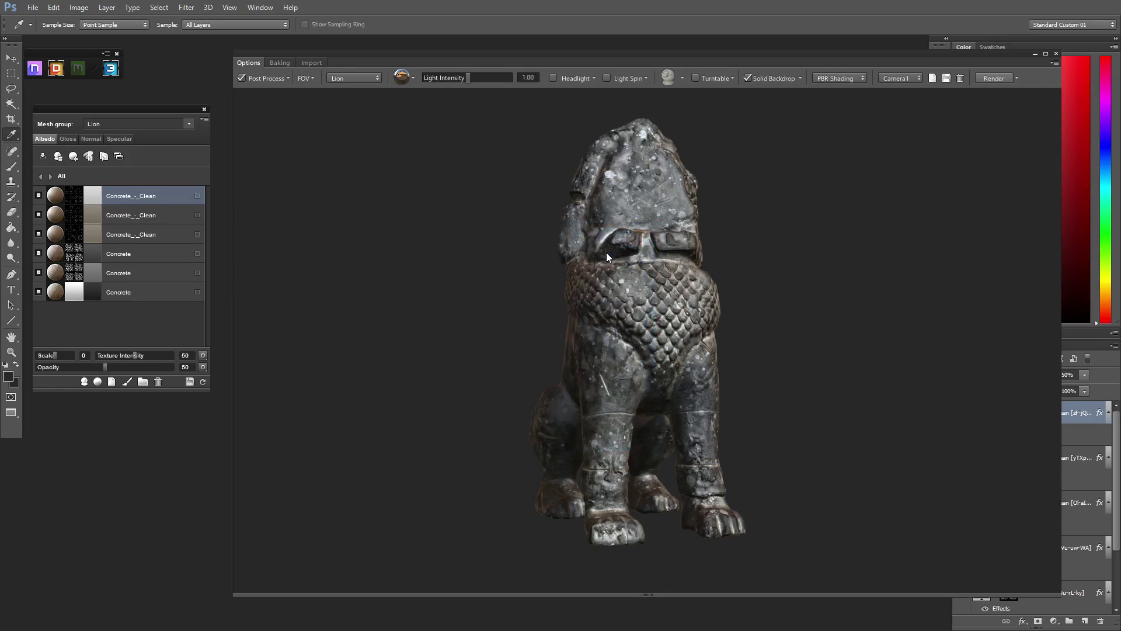
# Step: Open the light gray Concrete - Clean layer's mask in full shaded Dynamask mode, apply the Acid Large preset, and show the mask
pyautogui.click(77, 198)
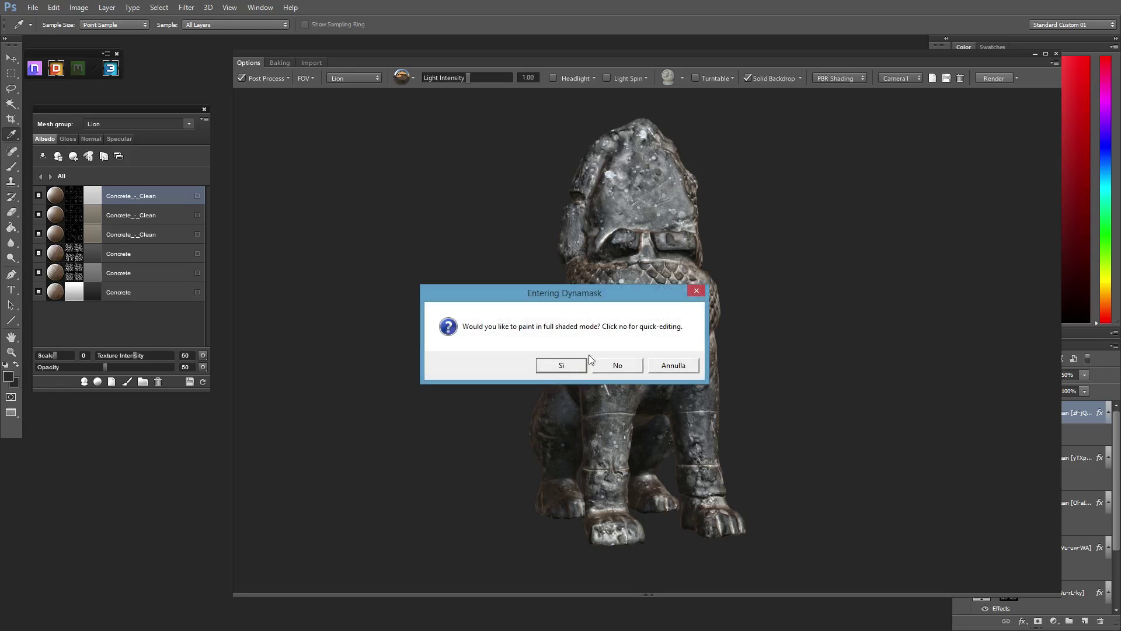
pyautogui.click(561, 366)
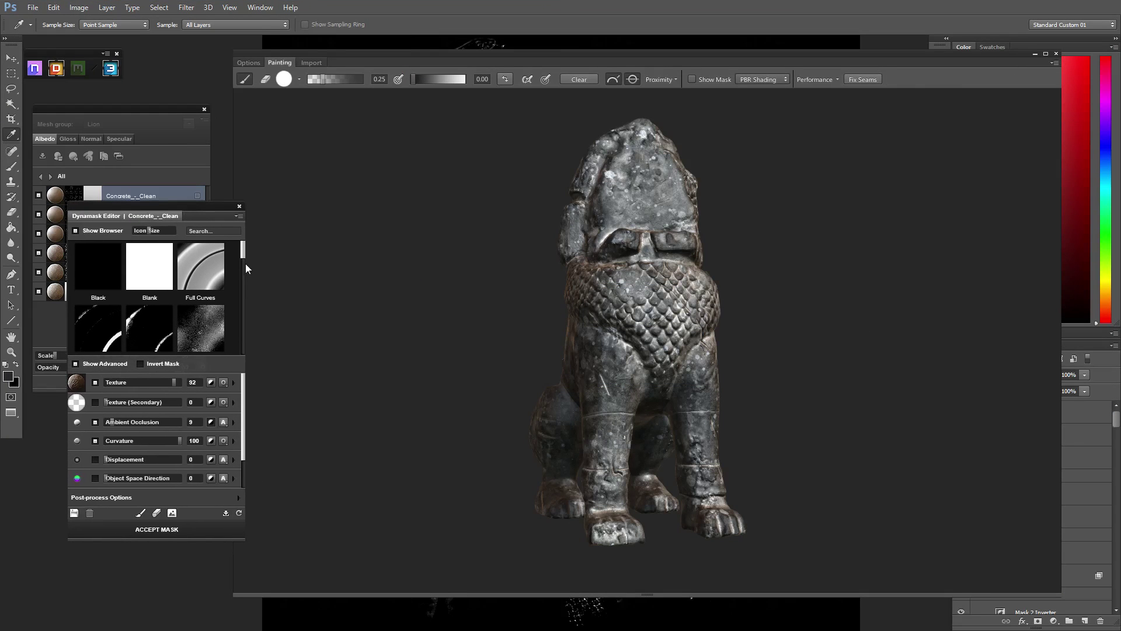
pyautogui.moveTo(244, 250); pyautogui.dragTo(244, 258)
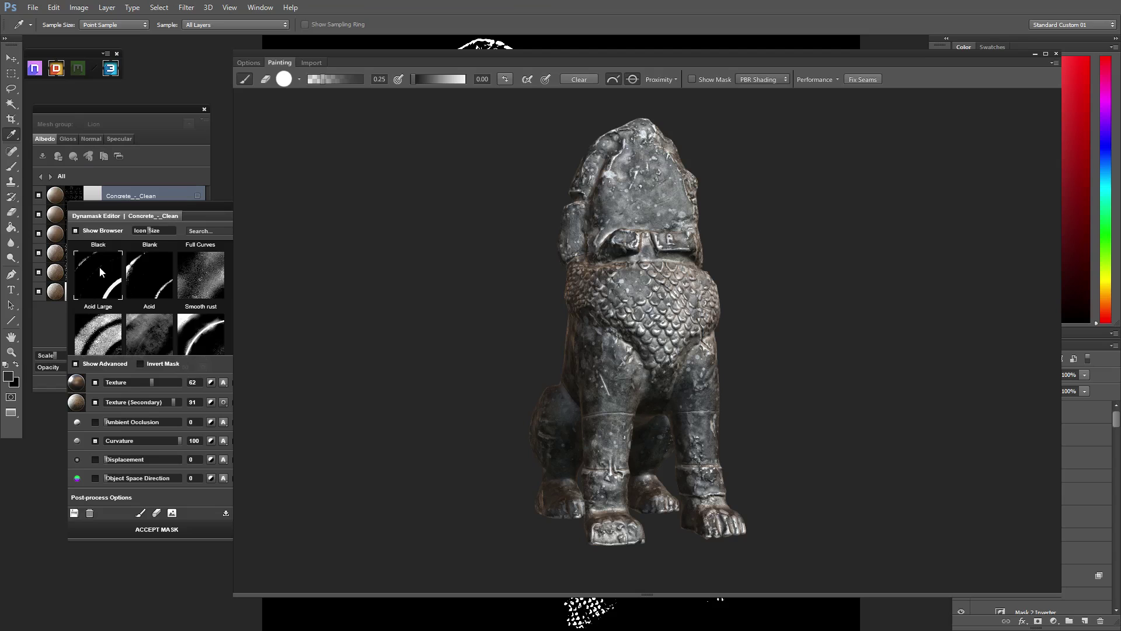
pyautogui.moveTo(188, 209); pyautogui.dragTo(200, 219)
pyautogui.click(692, 79)
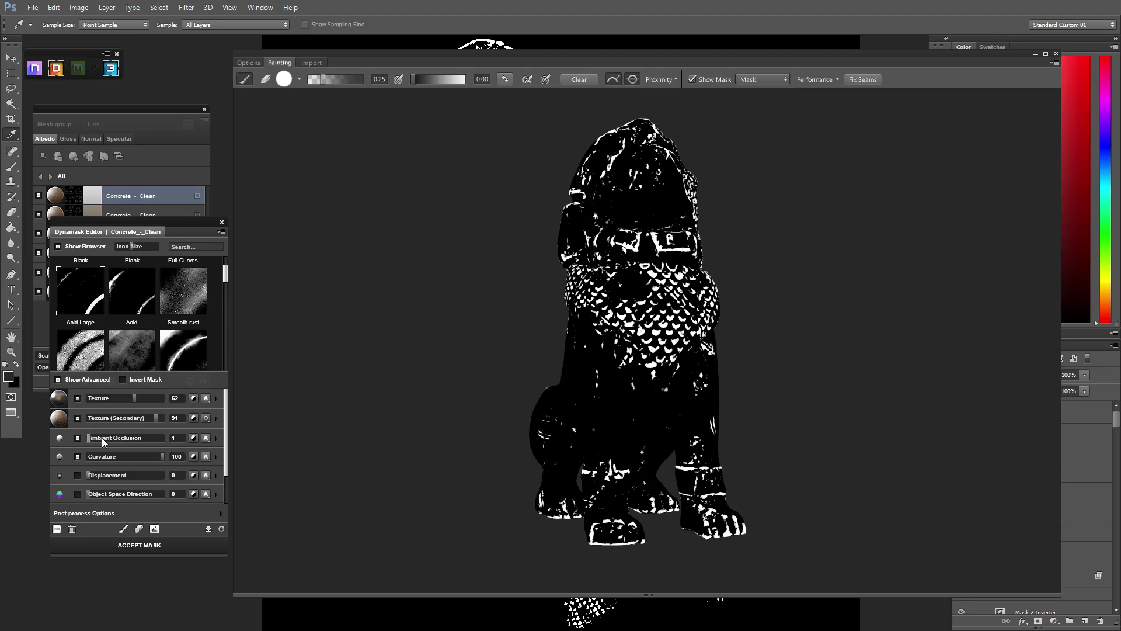
# Step: Set the Acid Large mask's Ambient Occlusion to 35, accept it, and raise the layer's opacity to 70
pyautogui.moveTo(102, 437); pyautogui.dragTo(114, 436)
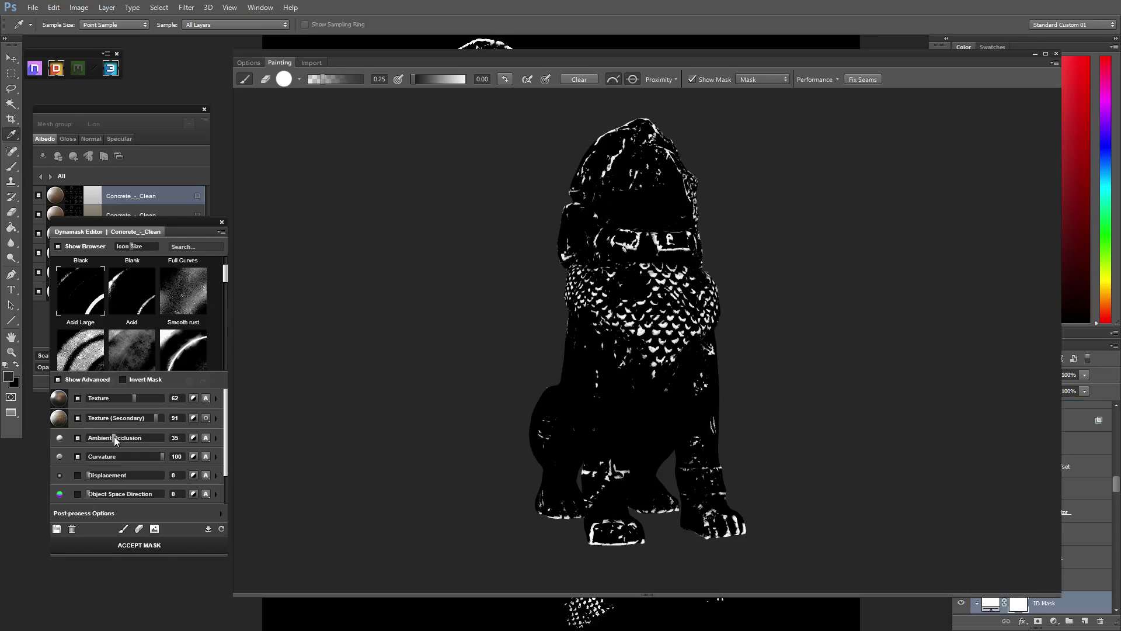
pyautogui.click(148, 547)
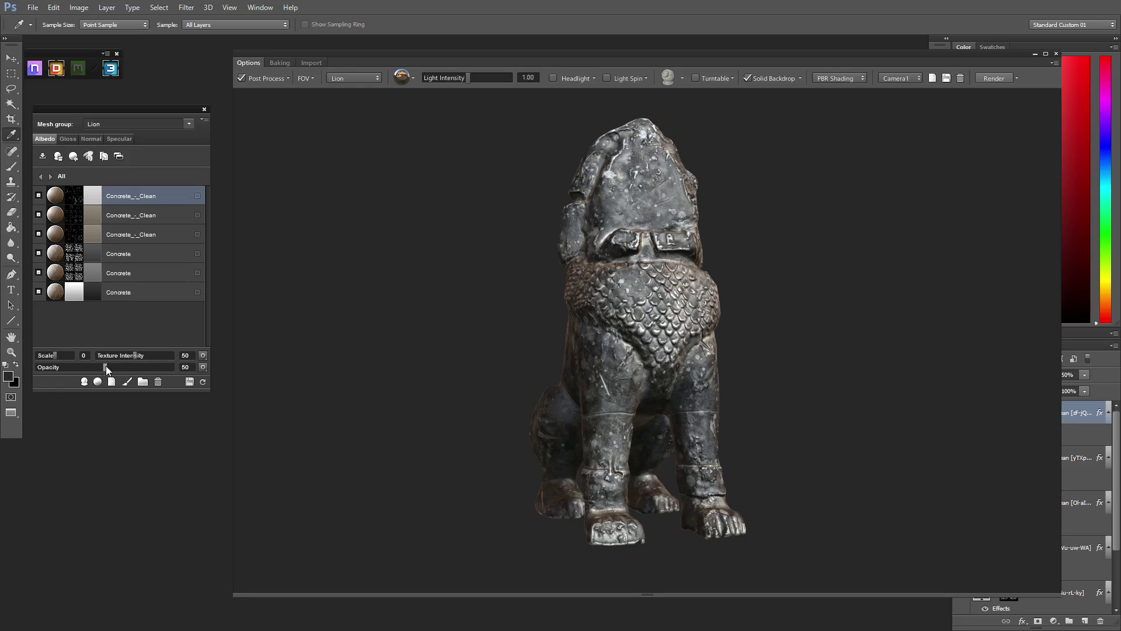
pyautogui.moveTo(110, 366); pyautogui.dragTo(129, 365)
# Step: Add a Grass - Lawn material layer above all the concrete layers and set its scale to -2
pyautogui.click(98, 381)
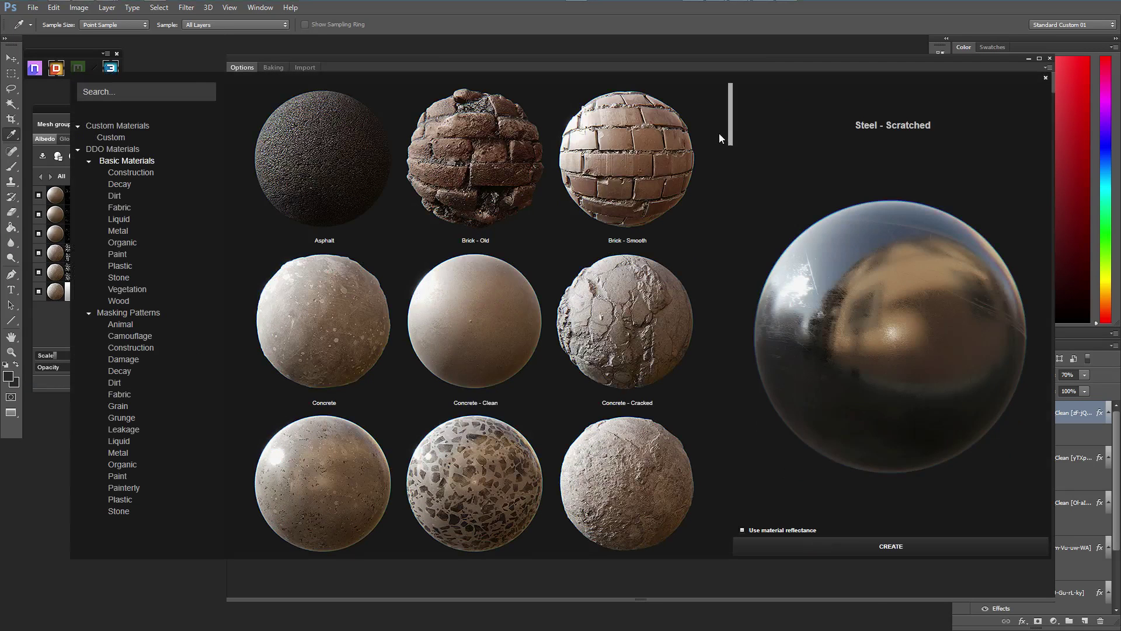
pyautogui.moveTo(732, 140); pyautogui.dragTo(732, 536)
pyautogui.click(482, 317)
pyautogui.click(895, 549)
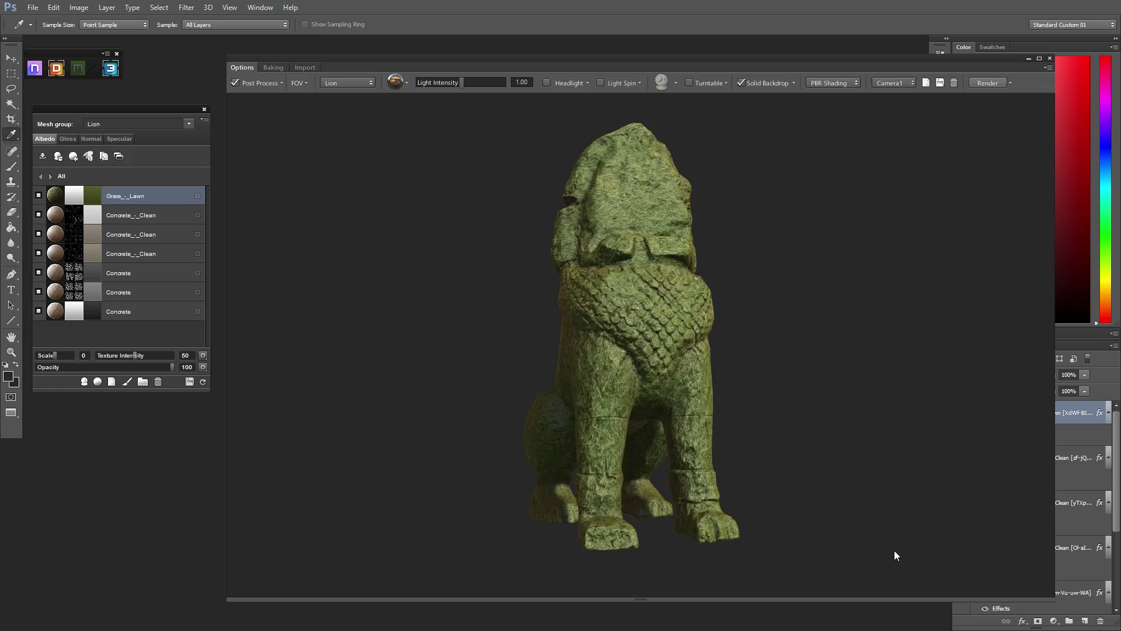
pyautogui.click(43, 354)
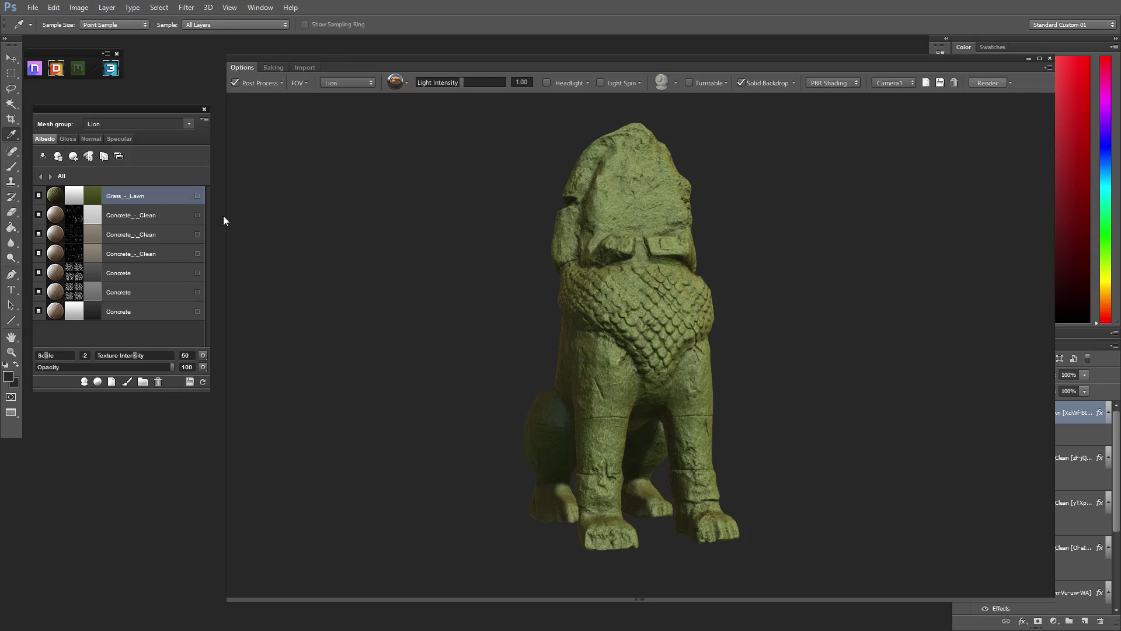
# Step: Open the Grass - Lawn layer's mask in full shaded Dynamask mode, apply the Light Edge Scratches preset, and accept the mask
pyautogui.click(71, 194)
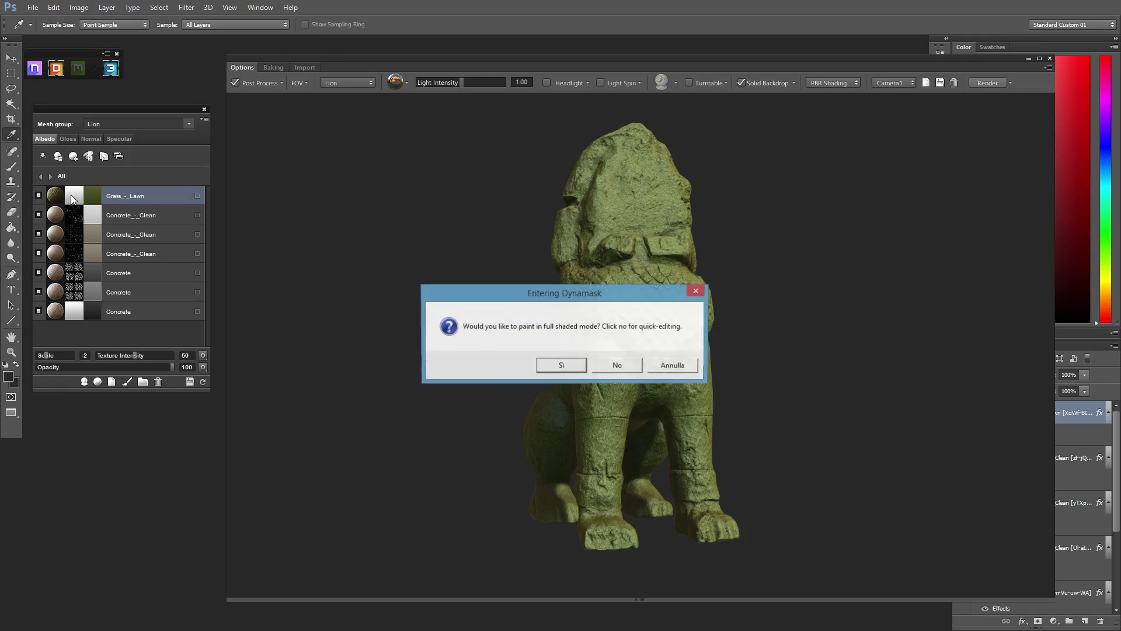
pyautogui.click(560, 367)
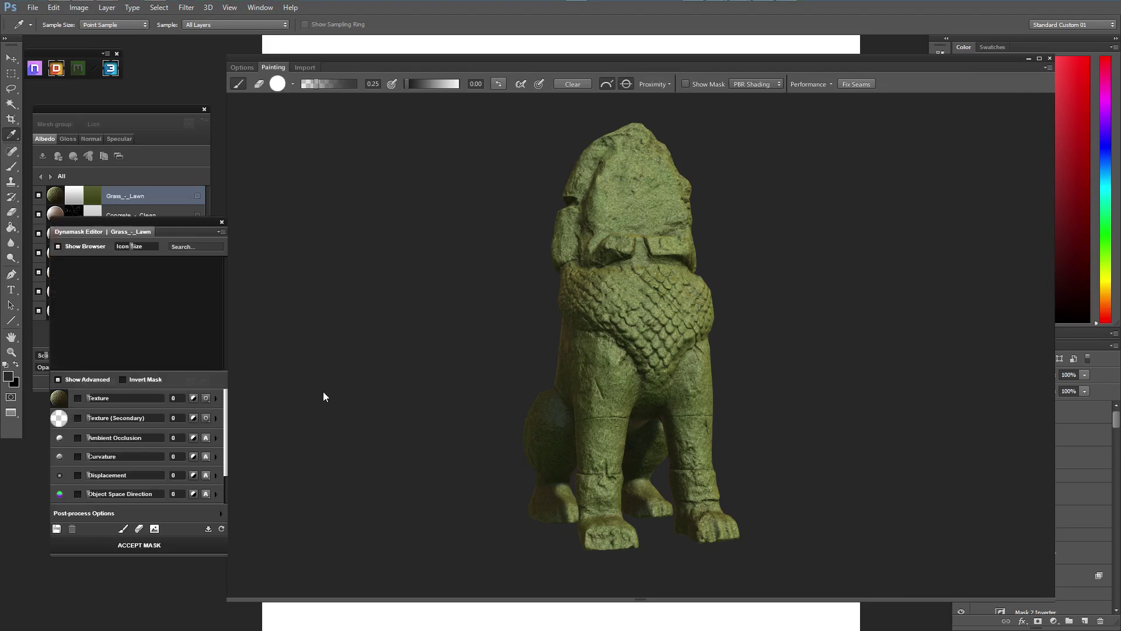
pyautogui.moveTo(224, 268); pyautogui.dragTo(221, 314)
pyautogui.click(89, 296)
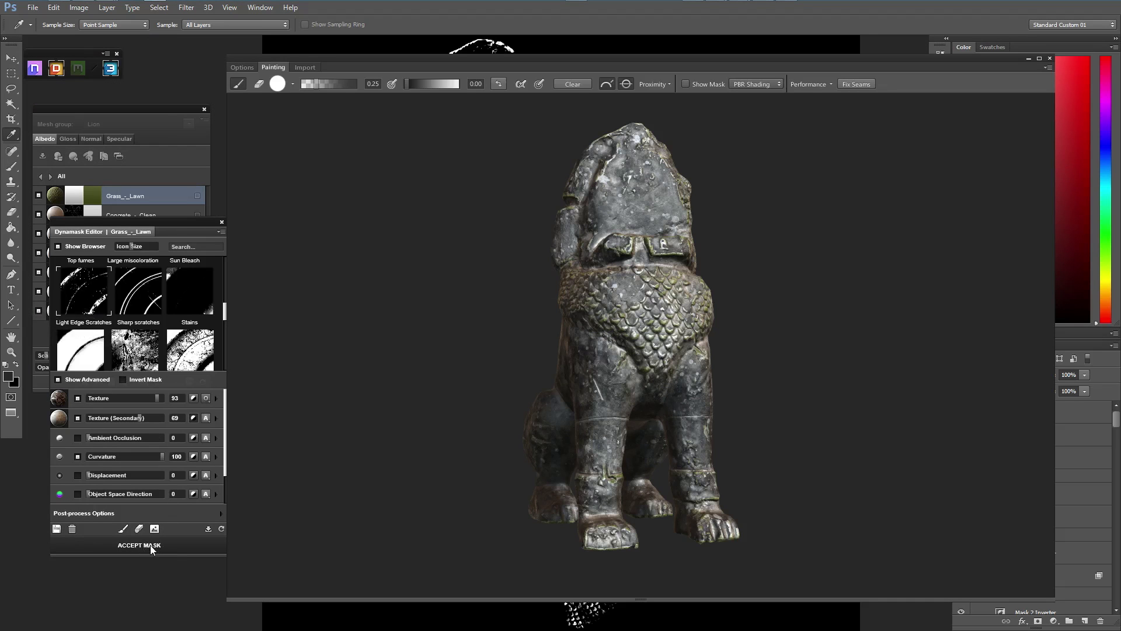
pyautogui.click(151, 545)
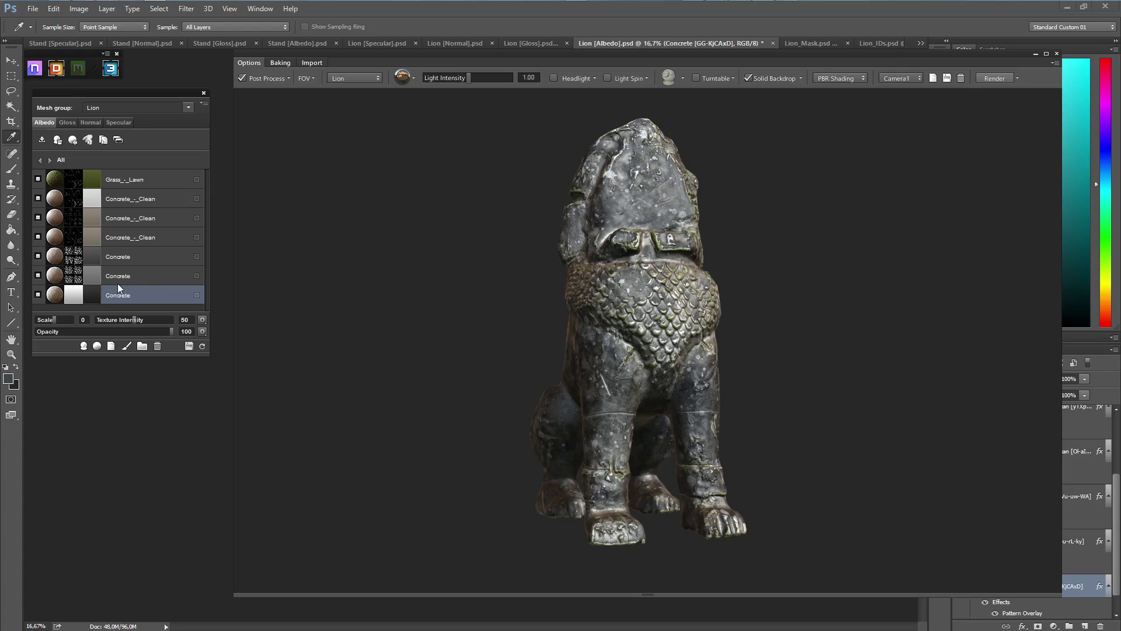
# Step: Darken the bottommost Concrete layer's reflectance color to 161616
pyautogui.click(90, 296)
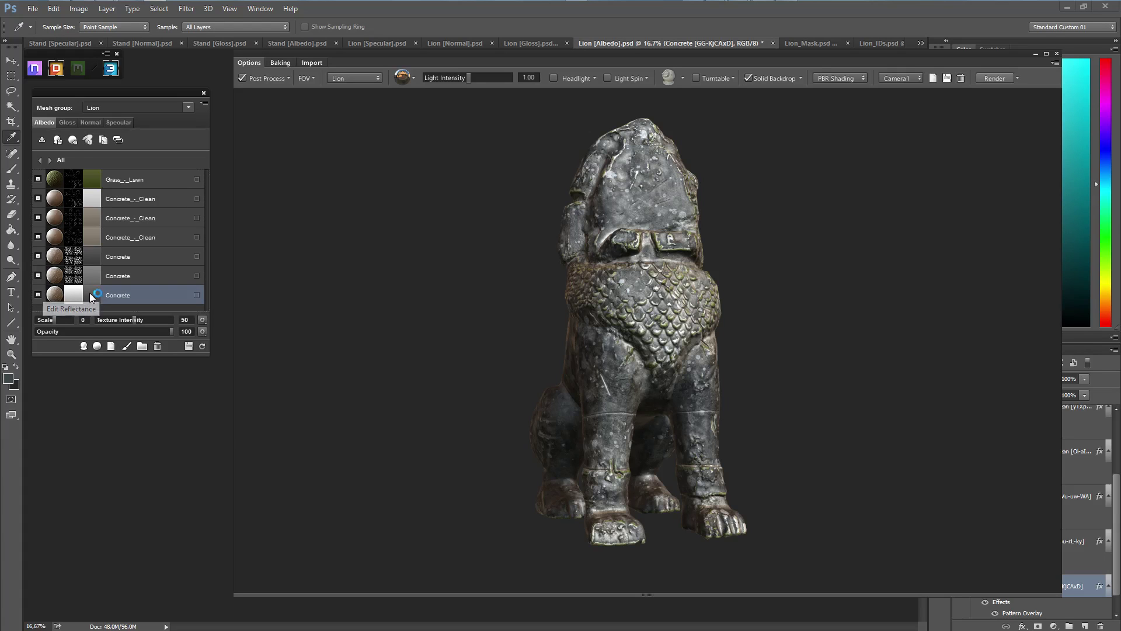
pyautogui.write('161616')
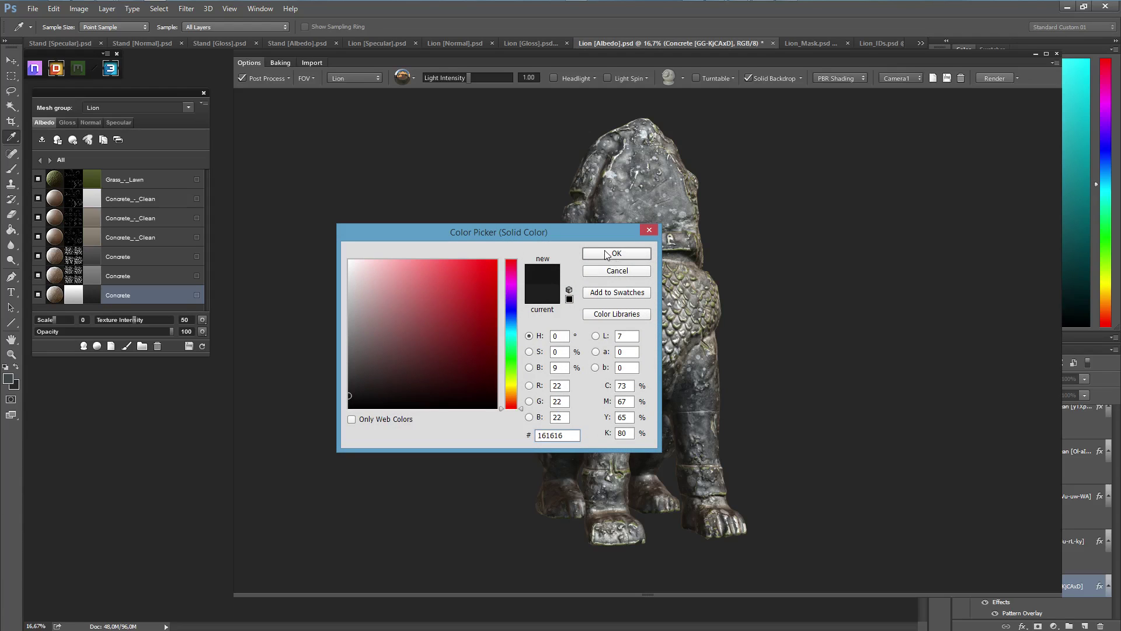
pyautogui.click(612, 256)
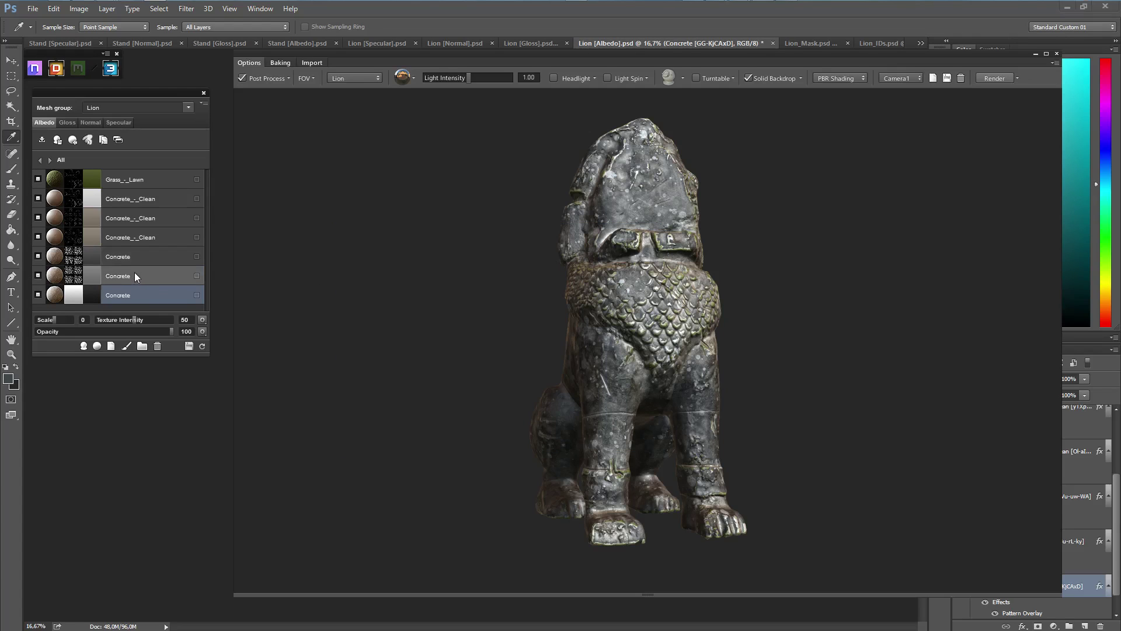
# Step: Open the second-lowest Concrete layer's mask in full shaded Dynamask mode, raise its post-process contrast to about 80, and accept the mask
pyautogui.click(129, 276)
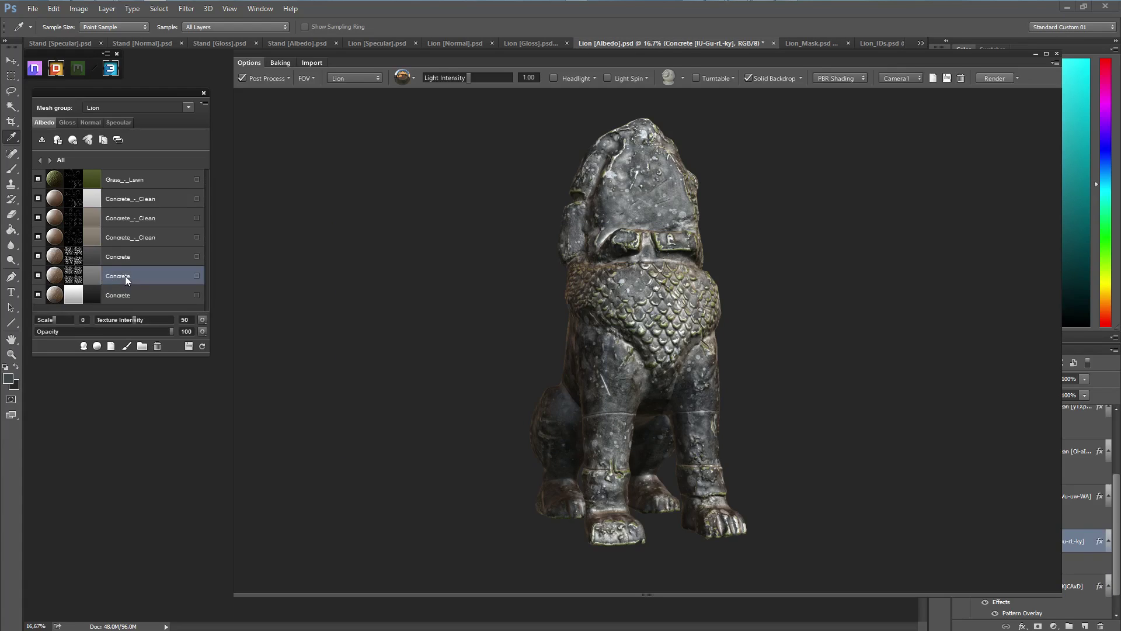
pyautogui.click(74, 275)
pyautogui.click(562, 366)
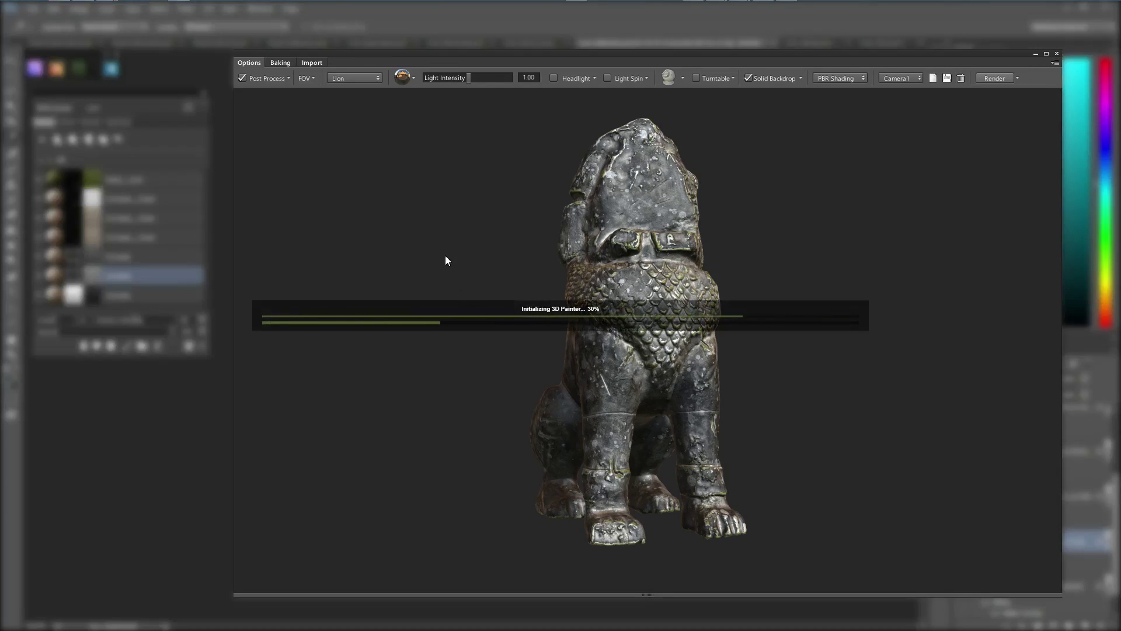
pyautogui.moveTo(232, 216); pyautogui.dragTo(144, 200)
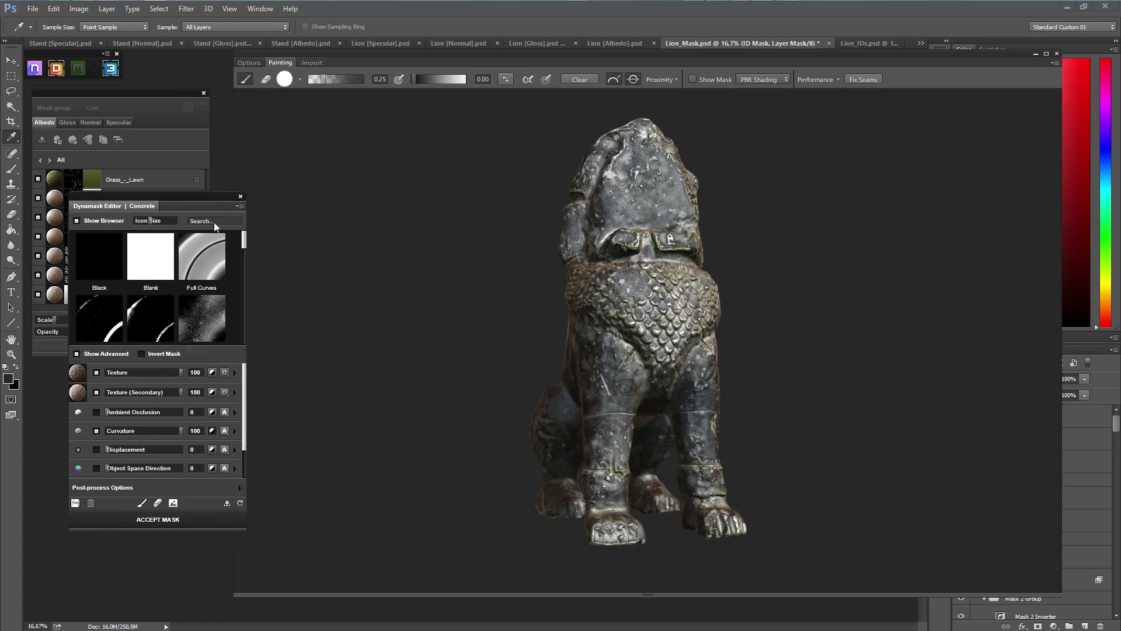
pyautogui.click(239, 488)
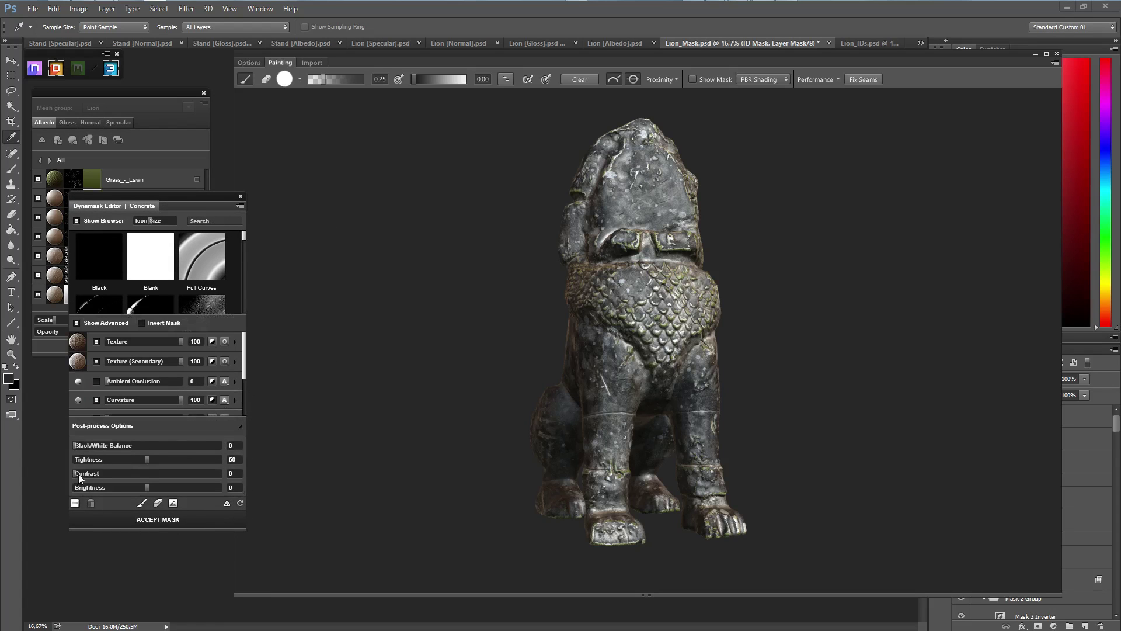
pyautogui.moveTo(75, 471); pyautogui.dragTo(191, 472)
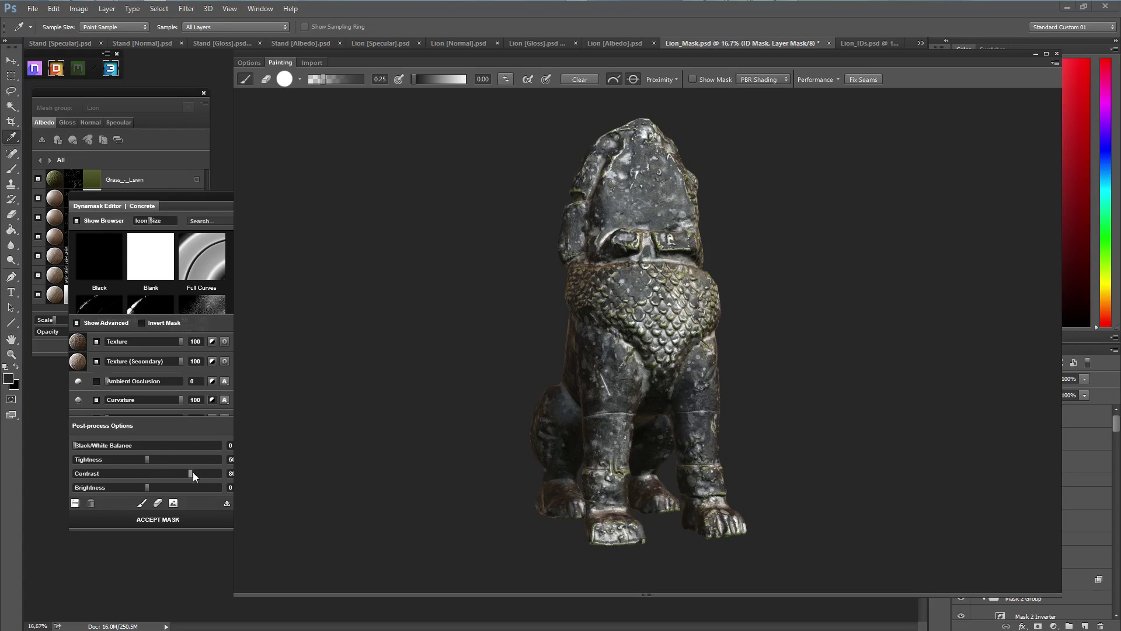
pyautogui.click(159, 521)
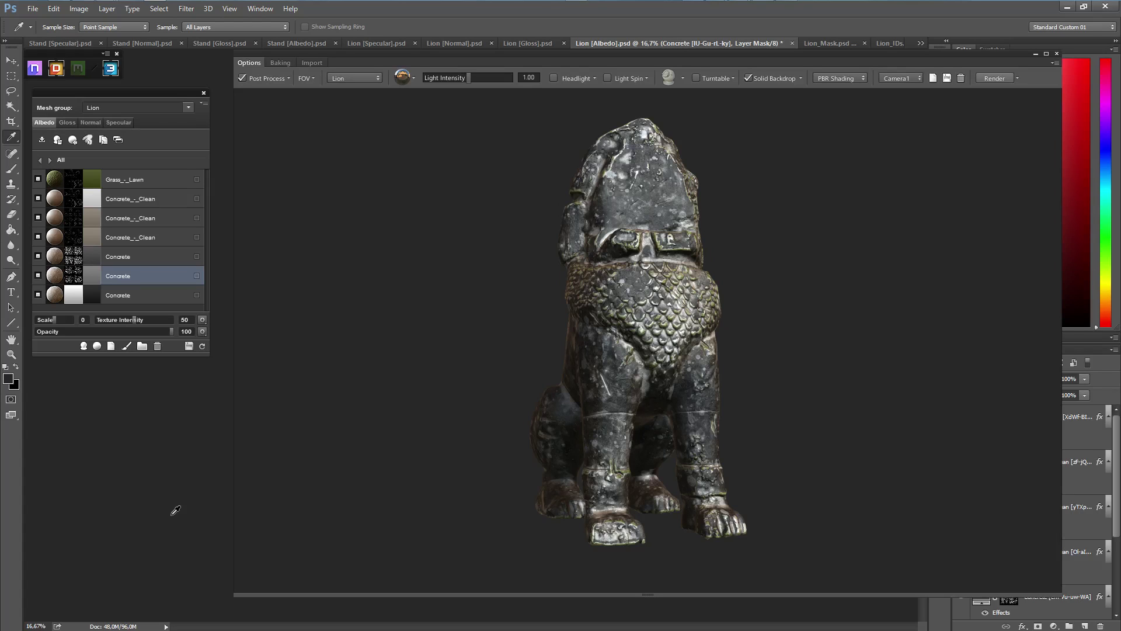
# Step: Group all the lion's material layers as Lion Statue (Black Concrete) and save the group as a custom smart material of that name
pyautogui.hotkey('ctrl', 'g')
pyautogui.click(57, 140)
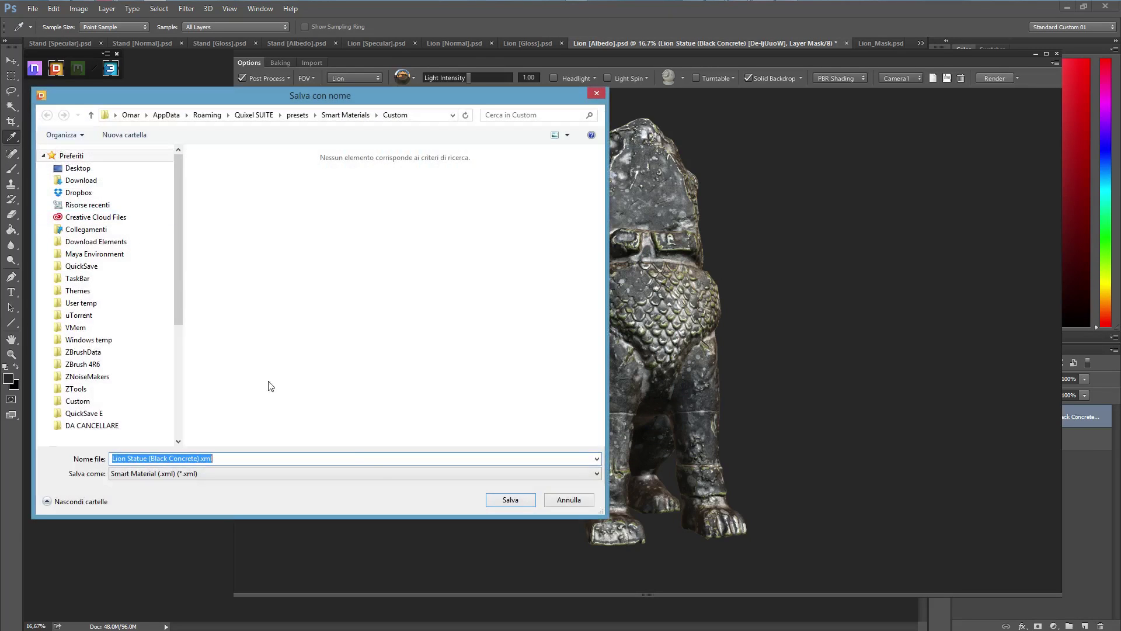
pyautogui.click(505, 500)
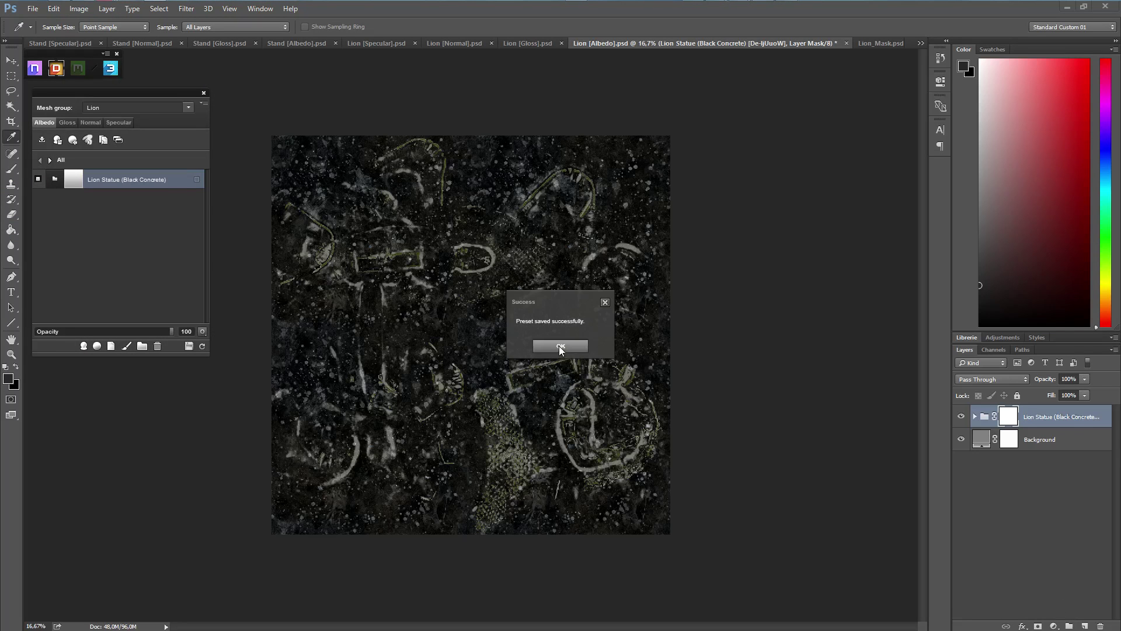
pyautogui.click(559, 346)
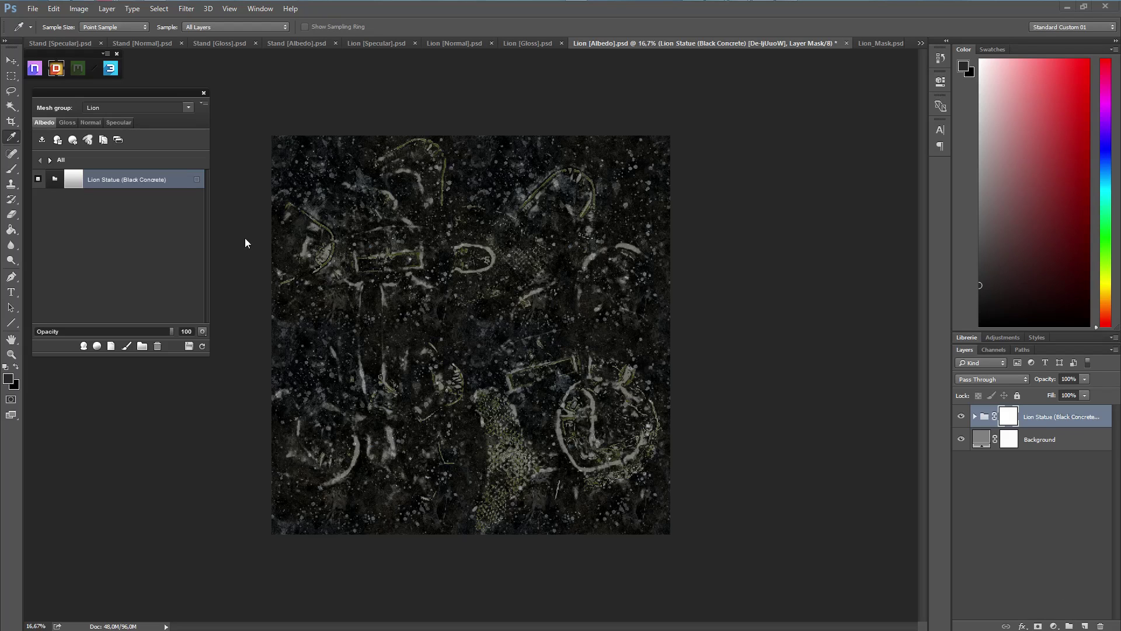
# Step: Switch to the Stand mesh group, open the 3D preview, and apply the custom Lion Statue (Black Concrete) smart material
pyautogui.click(184, 107)
pyautogui.click(73, 129)
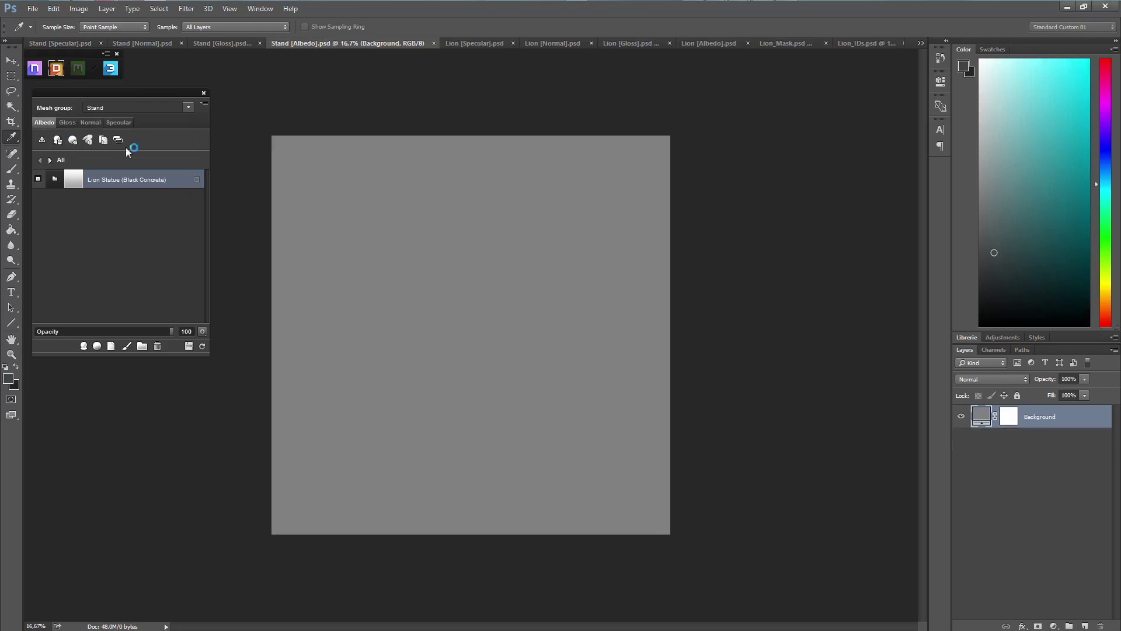
pyautogui.click(109, 68)
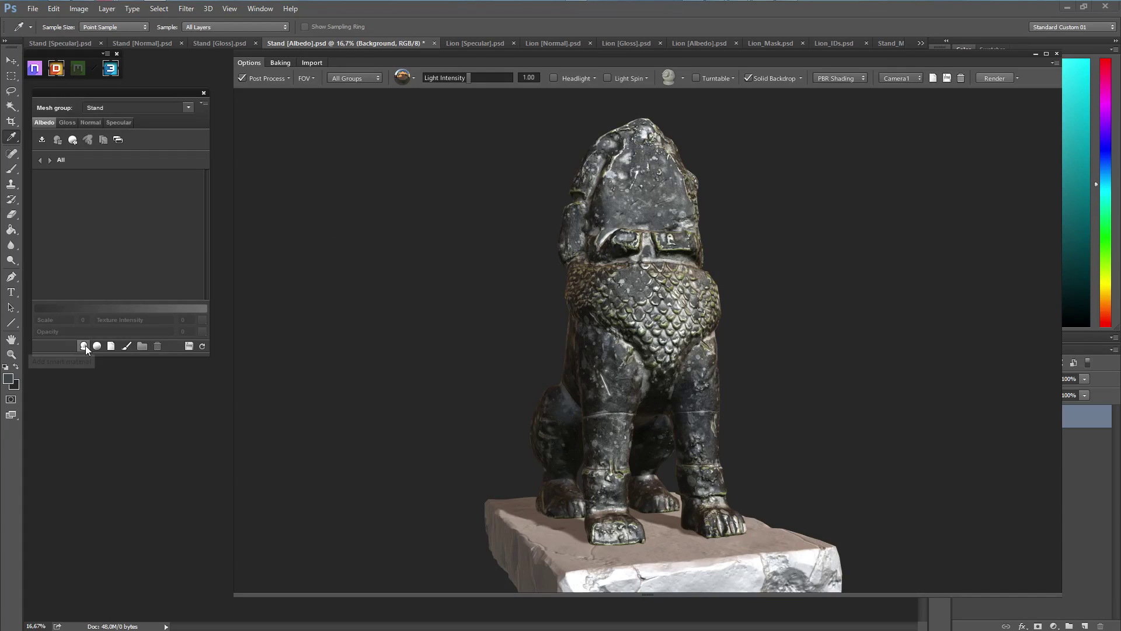
pyautogui.click(84, 346)
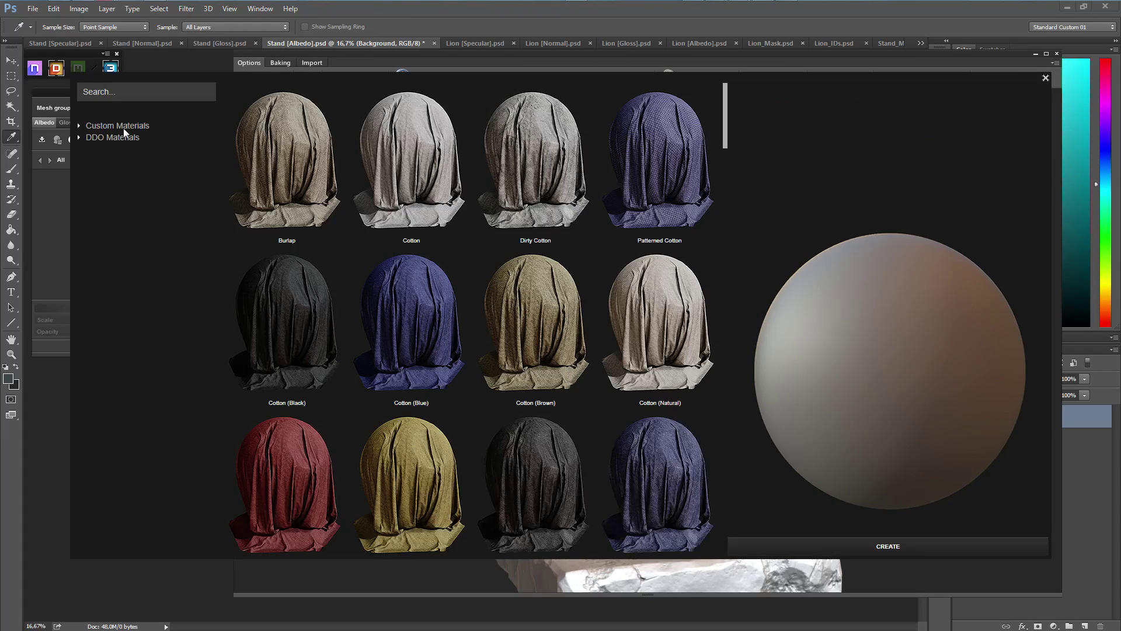
pyautogui.click(122, 126)
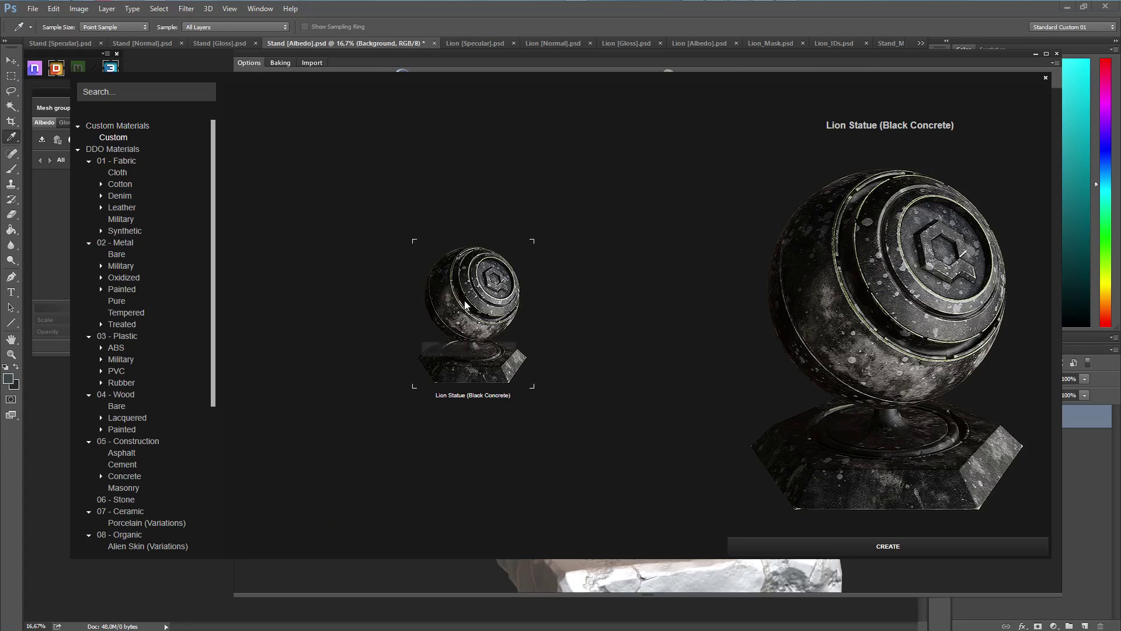
pyautogui.click(906, 550)
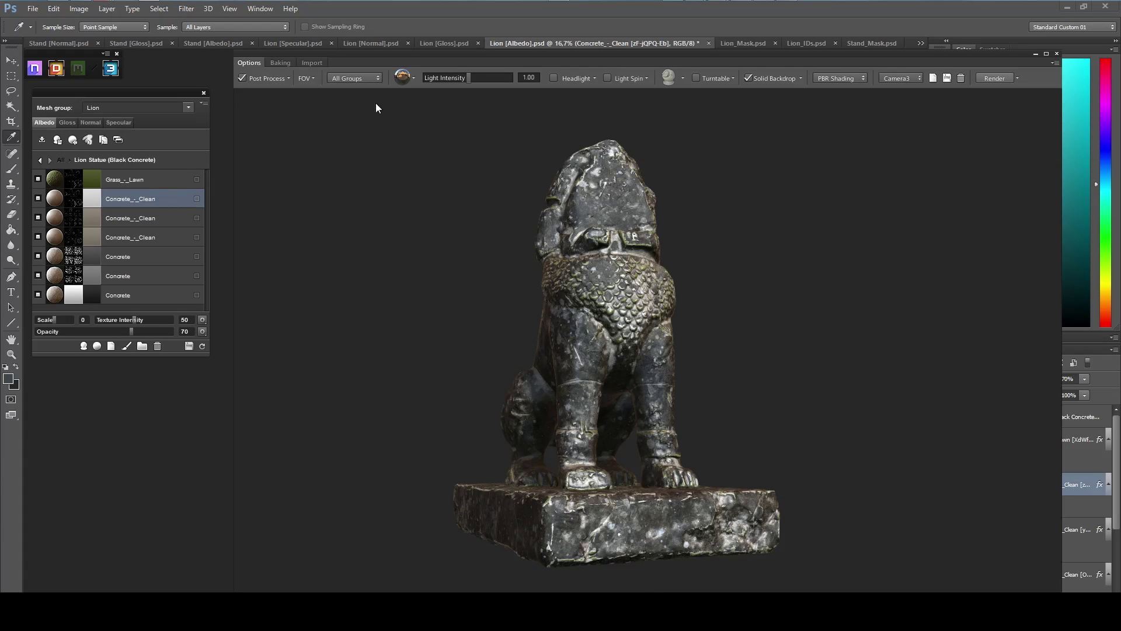
# Step: Isolate the Lion group in the 3D preview and frame the statue from the front
pyautogui.click(362, 80)
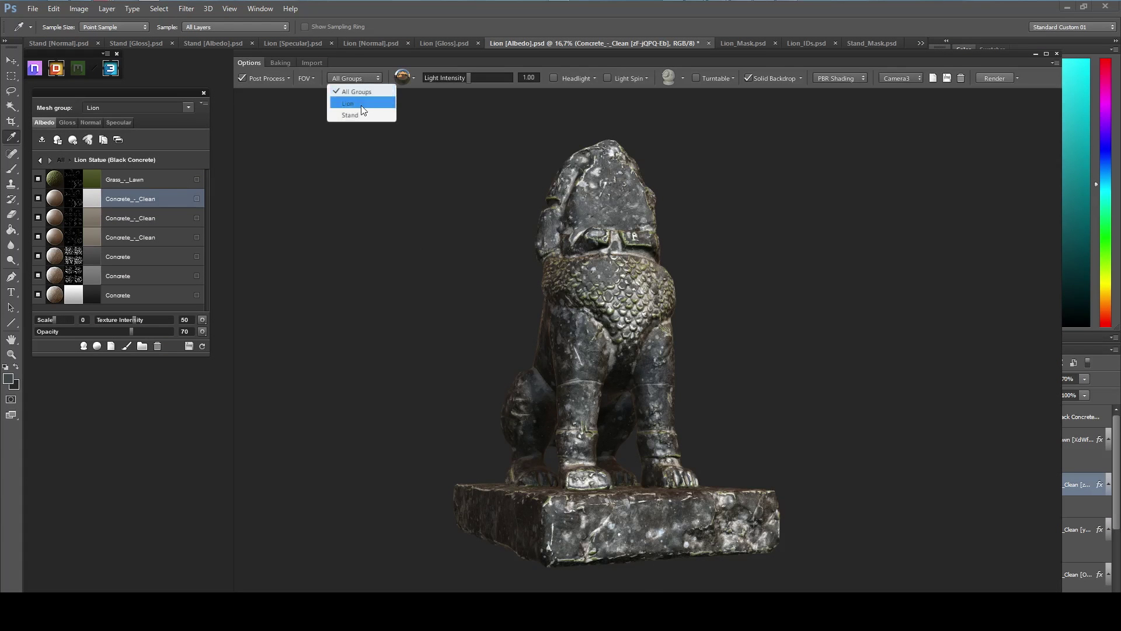
pyautogui.click(351, 103)
pyautogui.moveTo(545, 289); pyautogui.dragTo(544, 309, button='right')
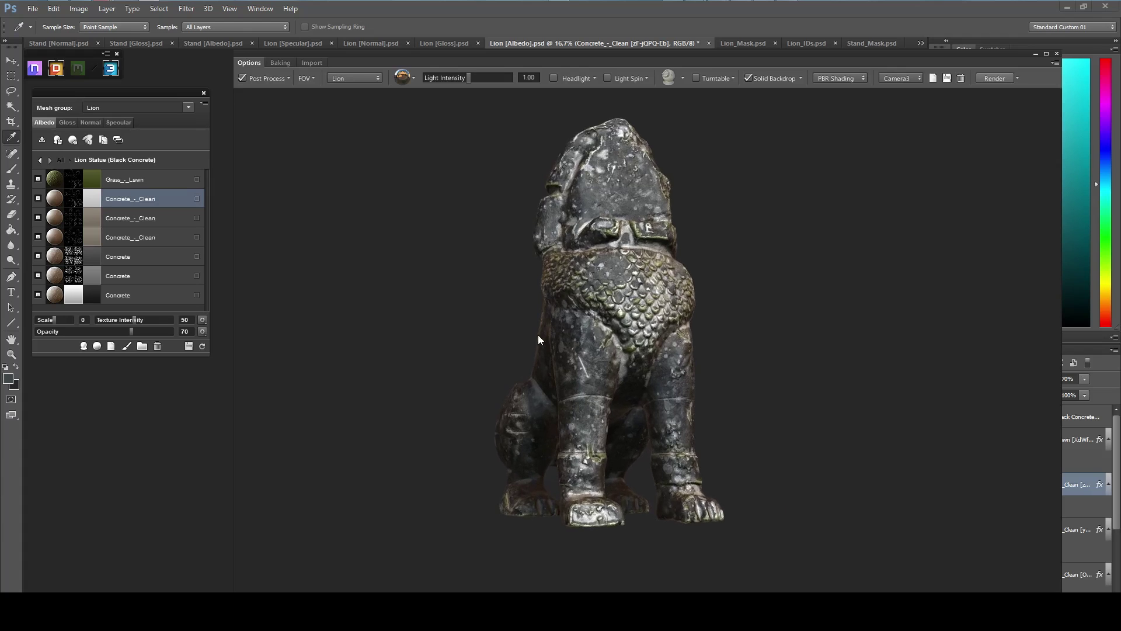
pyautogui.moveTo(537, 335); pyautogui.dragTo(545, 331, button='middle')
pyautogui.scroll(1, 538, 328)
pyautogui.moveTo(546, 331); pyautogui.dragTo(549, 341)
pyautogui.moveTo(541, 297); pyautogui.dragTo(542, 307)
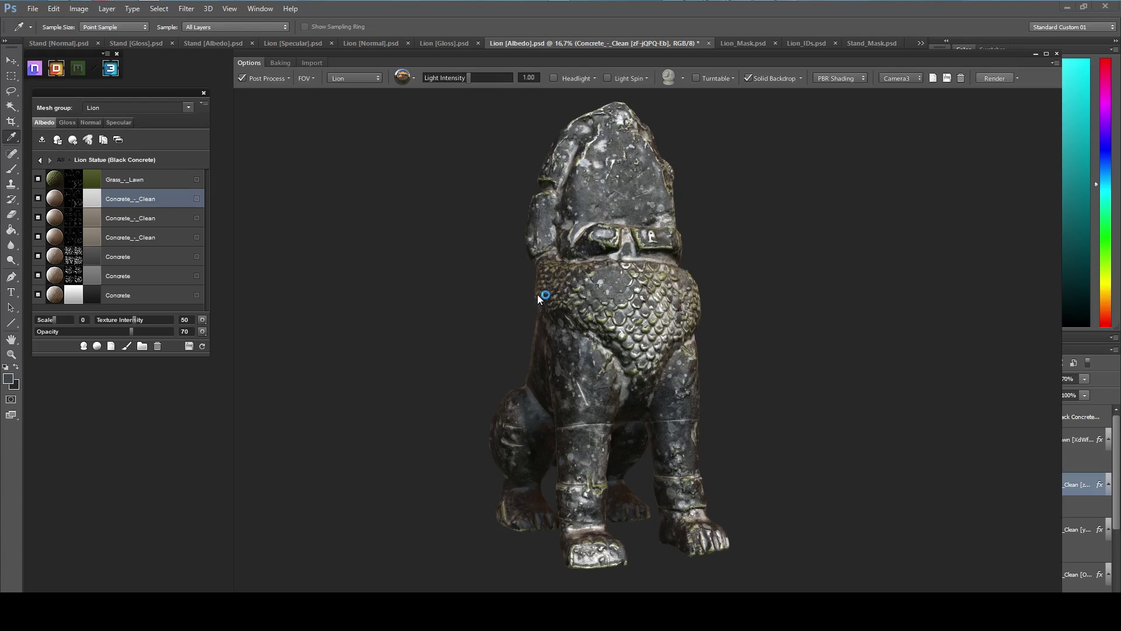
# Step: Add a Concrete - Rough material layer above the top Concrete - Clean layer
pyautogui.click(97, 346)
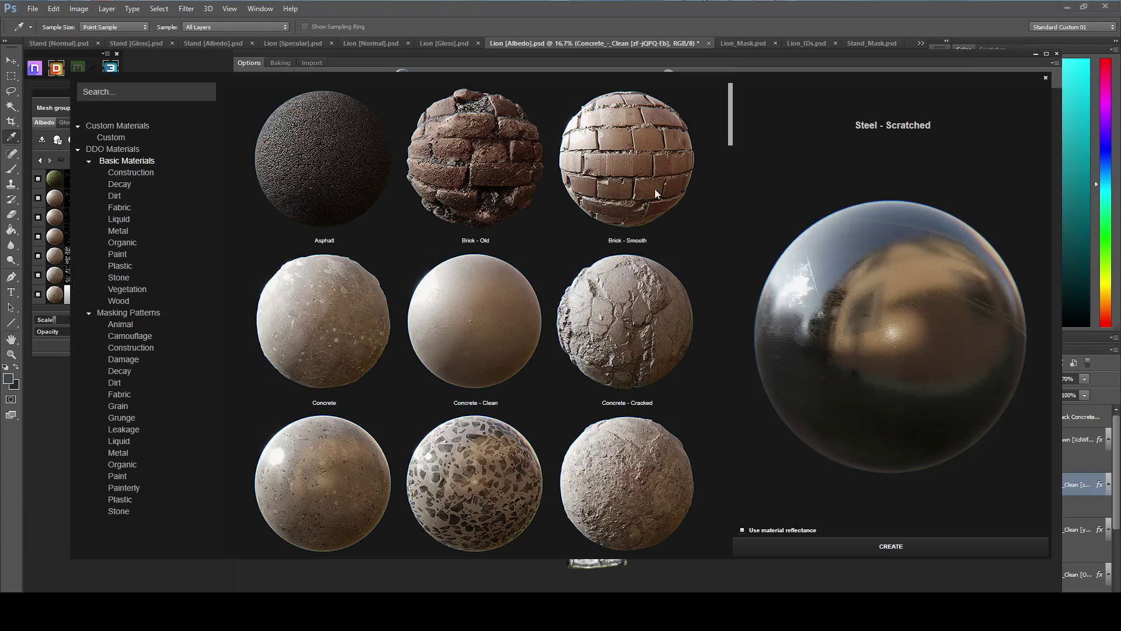
pyautogui.moveTo(730, 133); pyautogui.dragTo(726, 167)
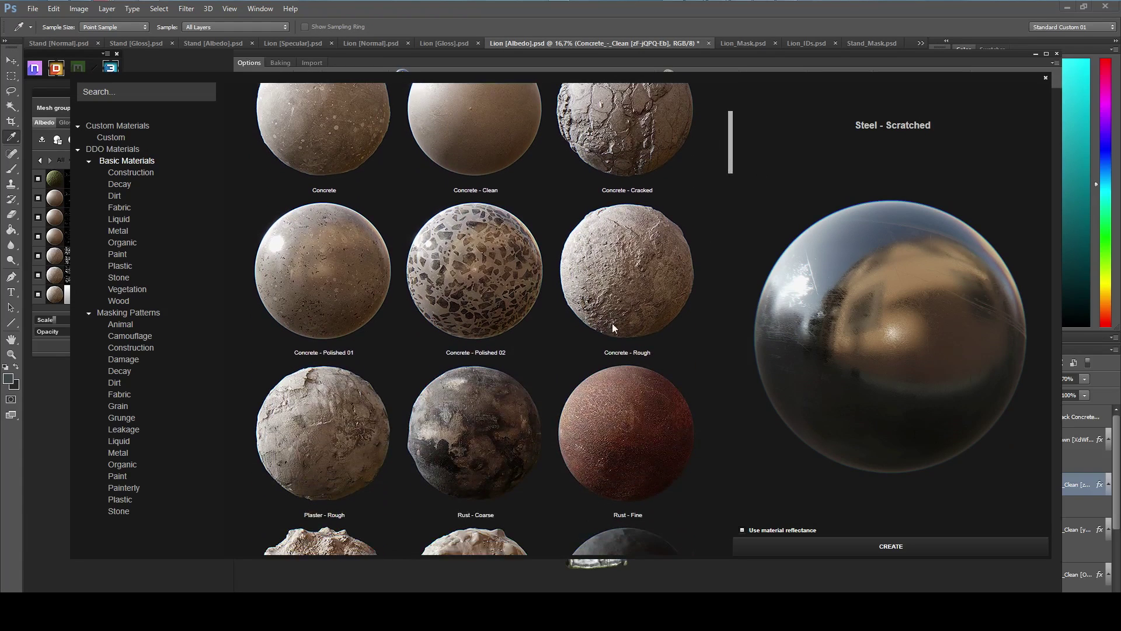
pyautogui.click(625, 273)
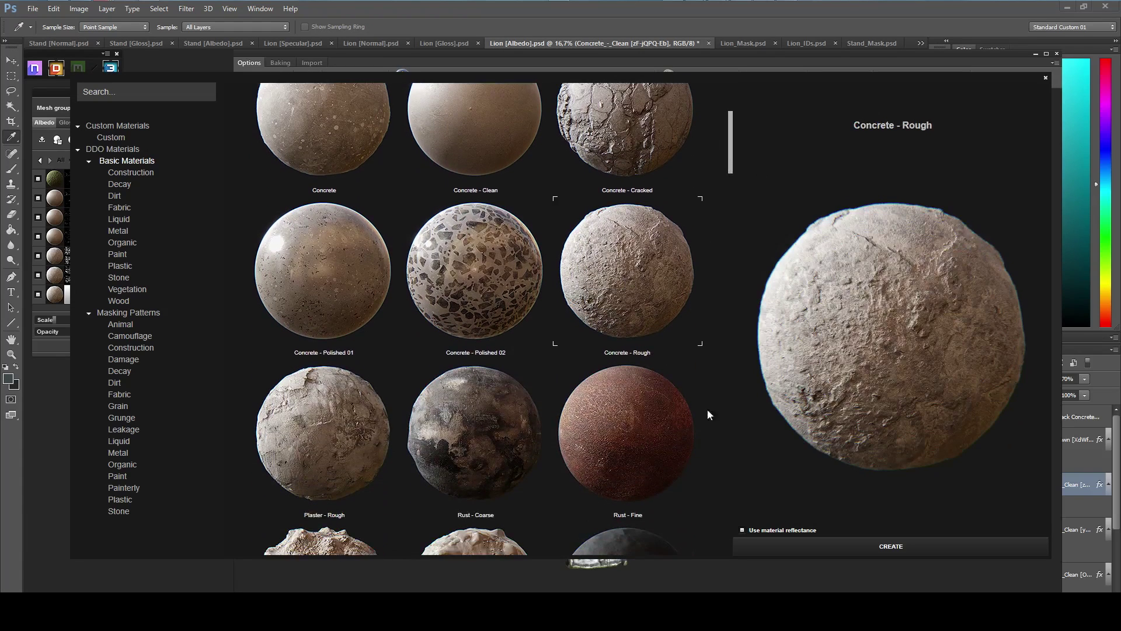
pyautogui.click(807, 548)
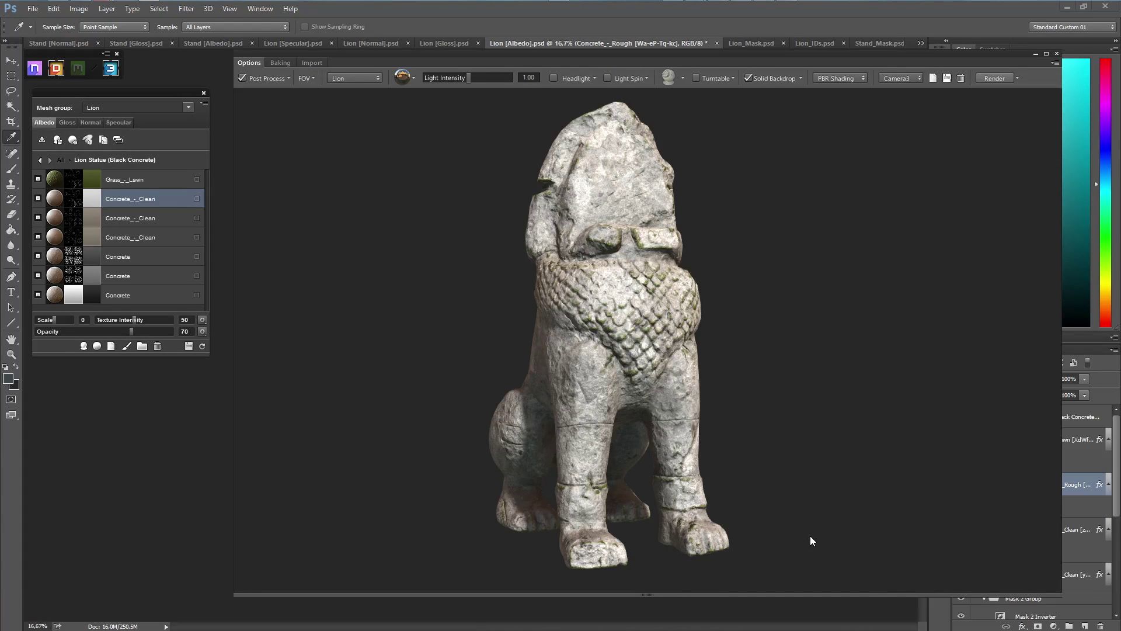
# Step: Open the Concrete - Rough layer's mask in full shaded Dynamask mode and apply the Black preset
pyautogui.click(74, 198)
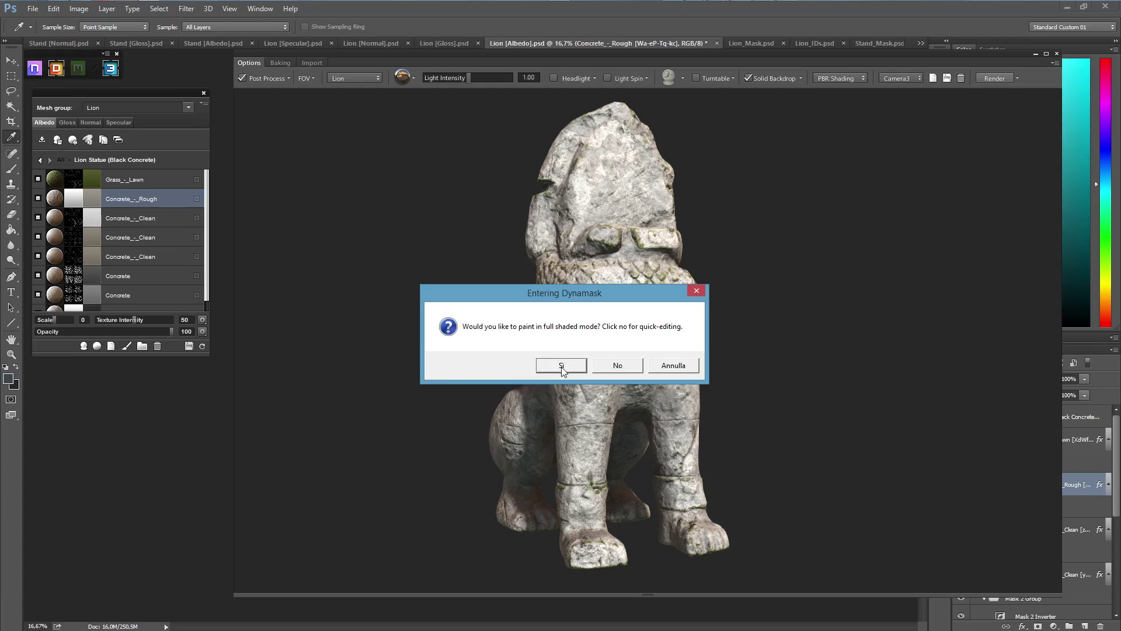
pyautogui.click(561, 366)
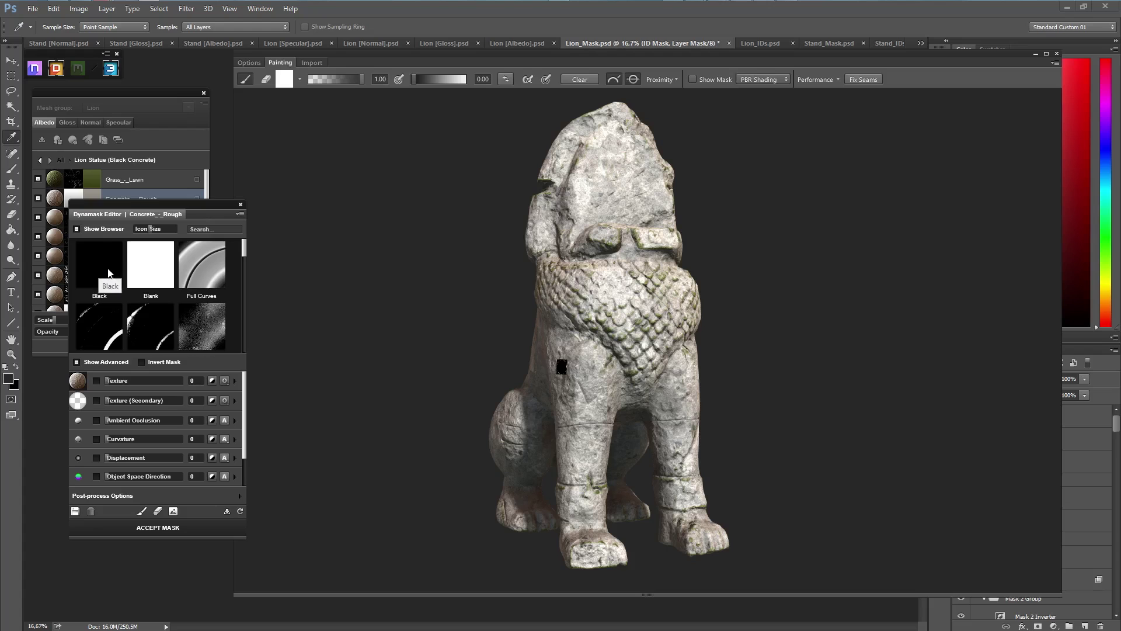
pyautogui.click(107, 265)
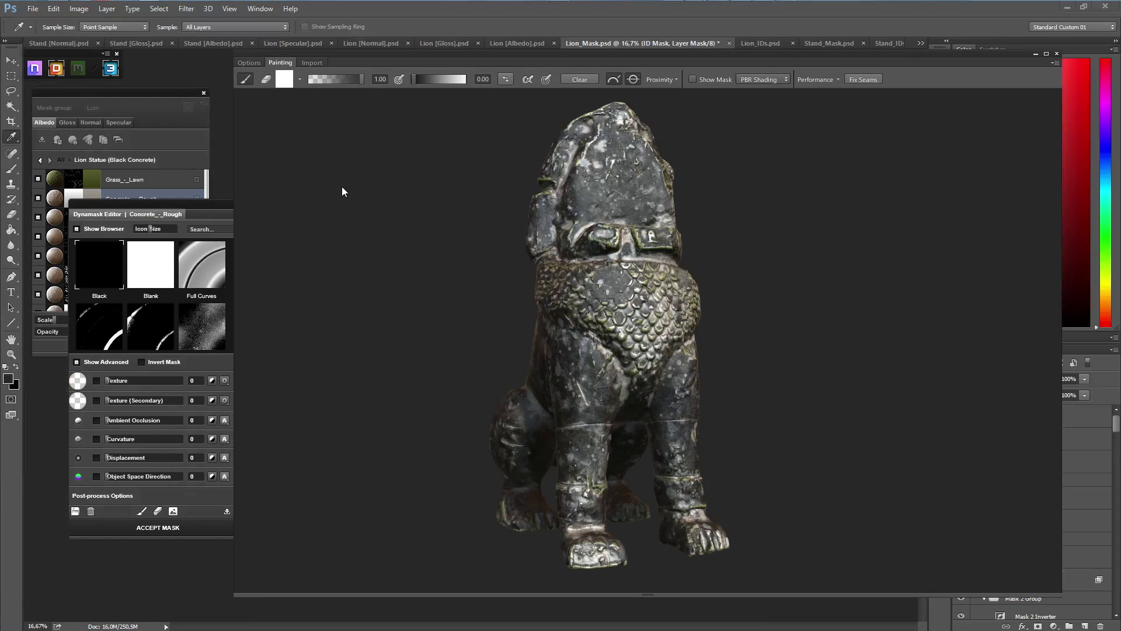
# Step: Choose the dense white splatter brush from the Dirt category for mask painting
pyautogui.click(299, 79)
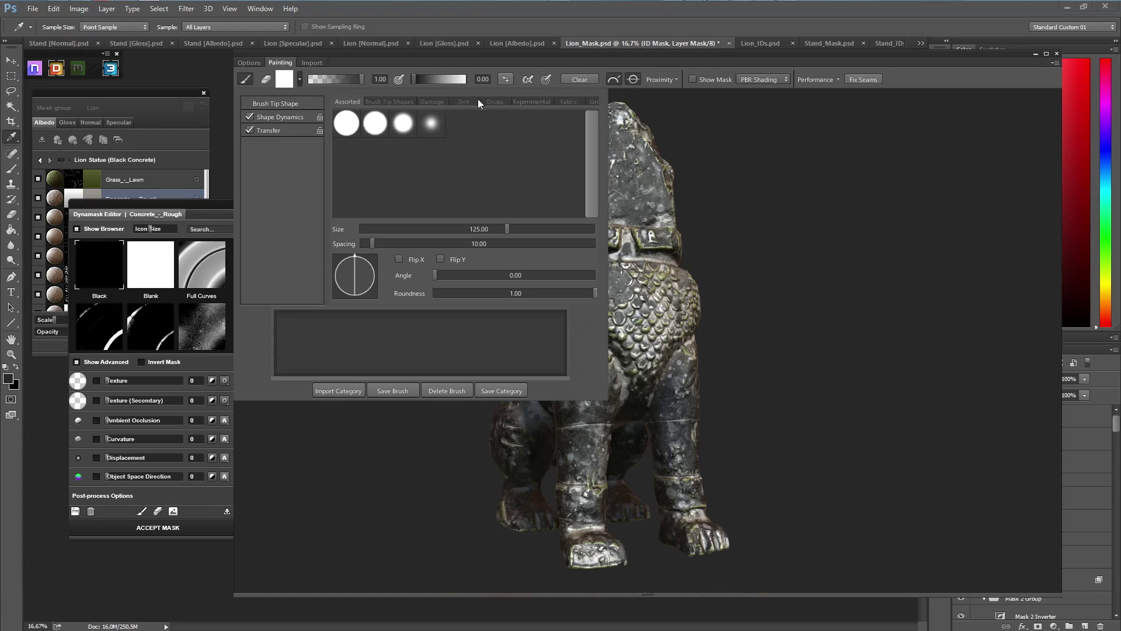
pyautogui.scroll(-5, 472, 103)
pyautogui.scroll(5, 526, 100)
pyautogui.click(407, 101)
pyautogui.click(465, 101)
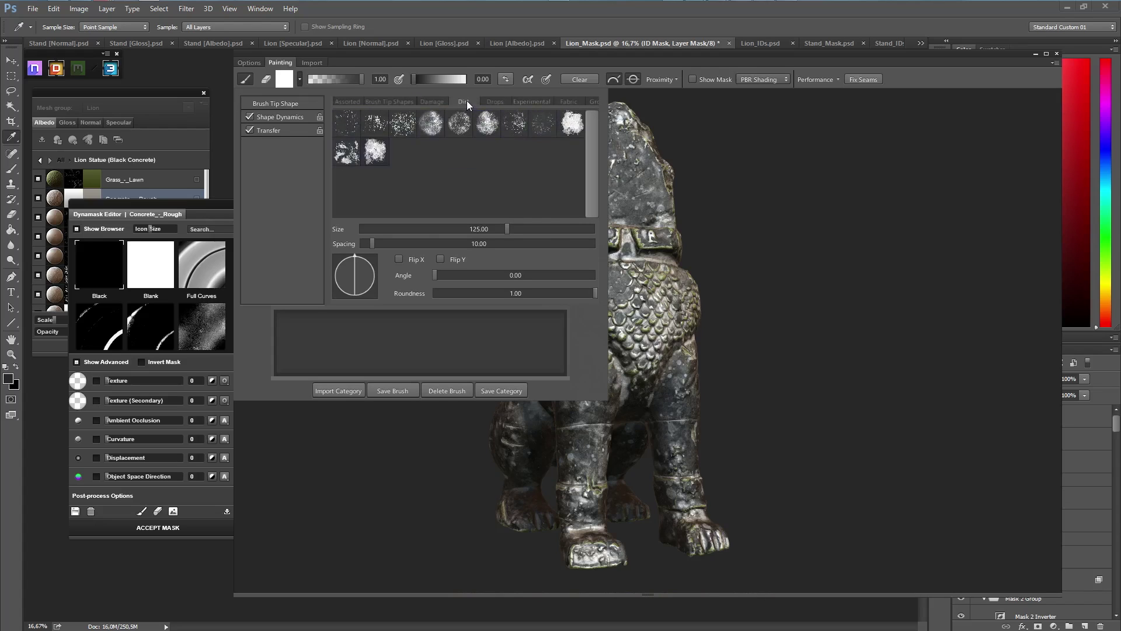
pyautogui.click(571, 124)
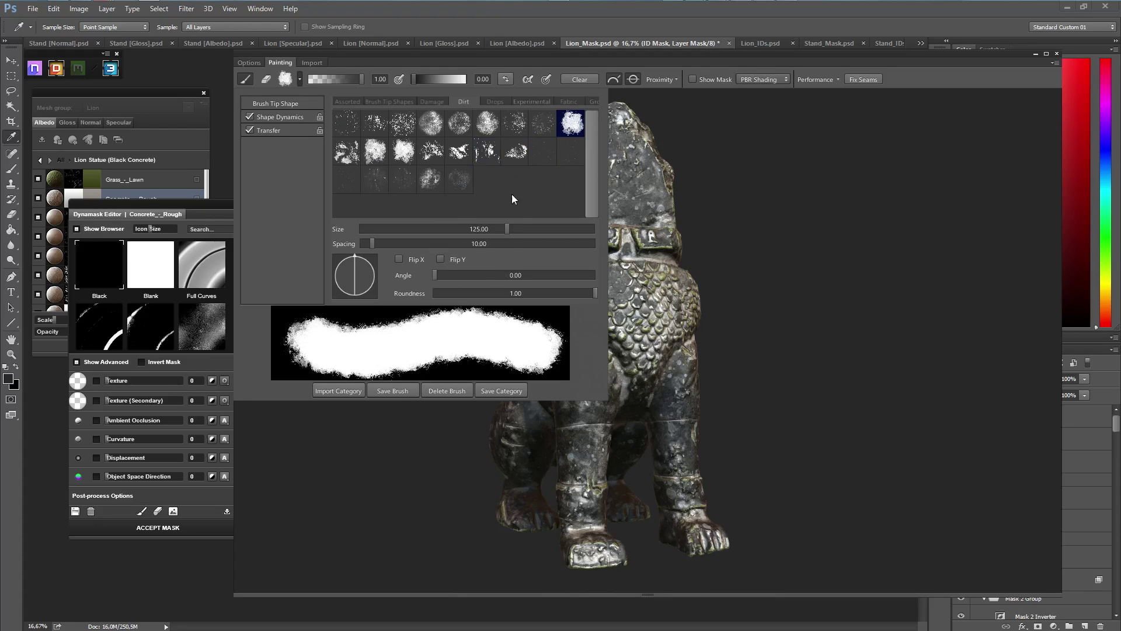
pyautogui.click(300, 78)
# Step: Set the paint opacity to 0.48 and paint color to 0.02, then enlarge the brush and test a stroke on the chest
pyautogui.click(324, 79)
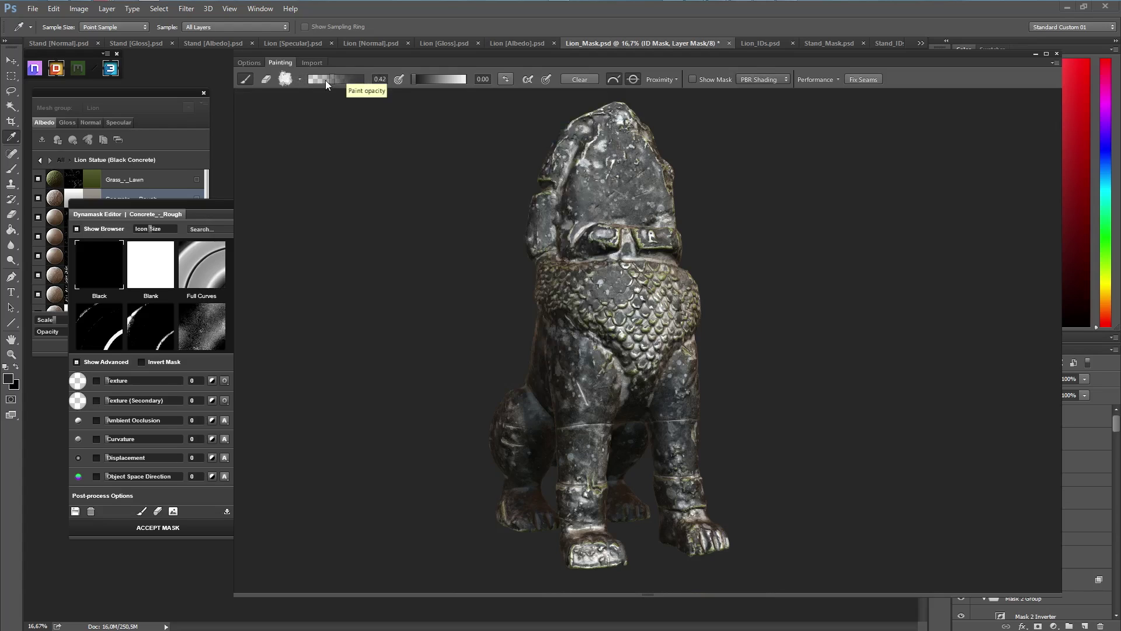
pyautogui.moveTo(360, 82); pyautogui.dragTo(334, 78)
pyautogui.moveTo(443, 80); pyautogui.dragTo(420, 80)
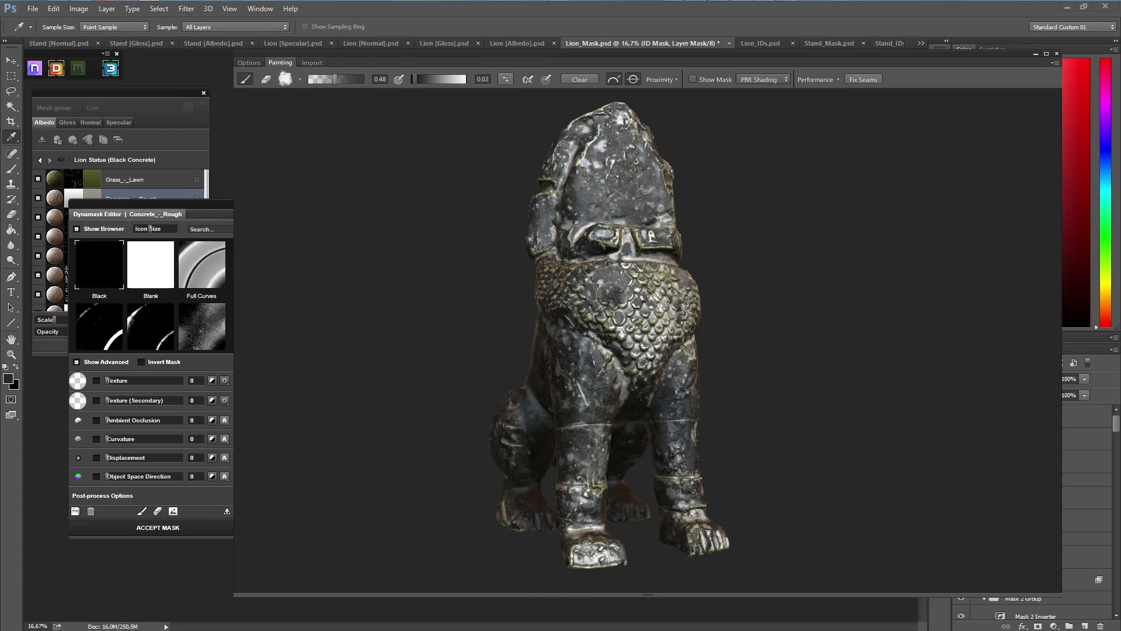
pyautogui.press(']')
pyautogui.press(']')
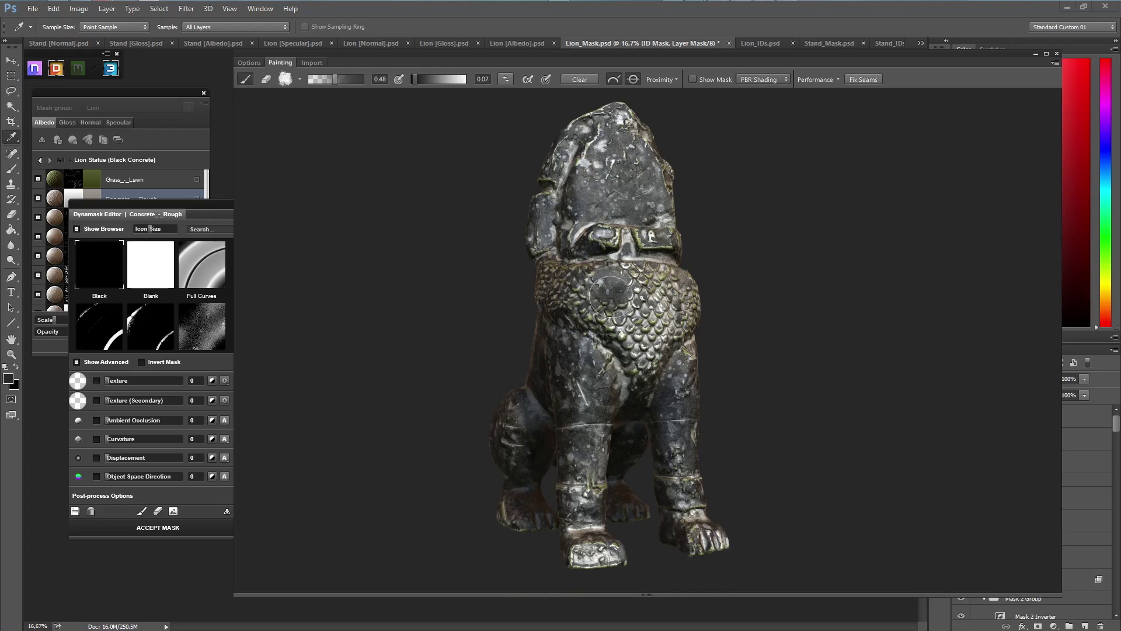
pyautogui.press(']')
pyautogui.press(']')
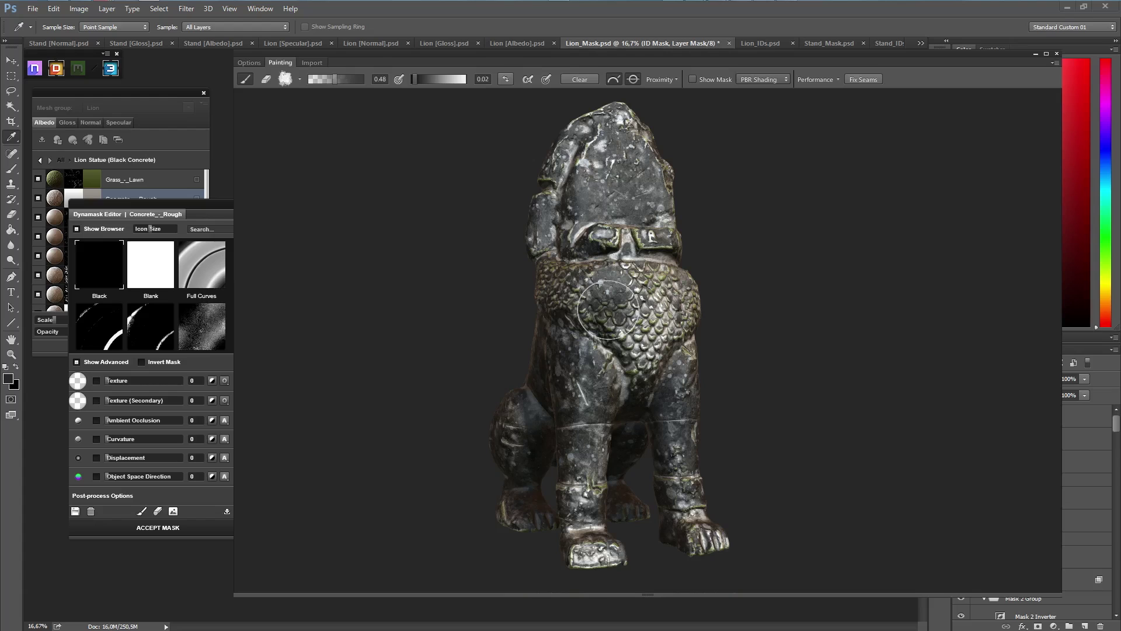
pyautogui.moveTo(607, 310); pyautogui.dragTo(620, 310)
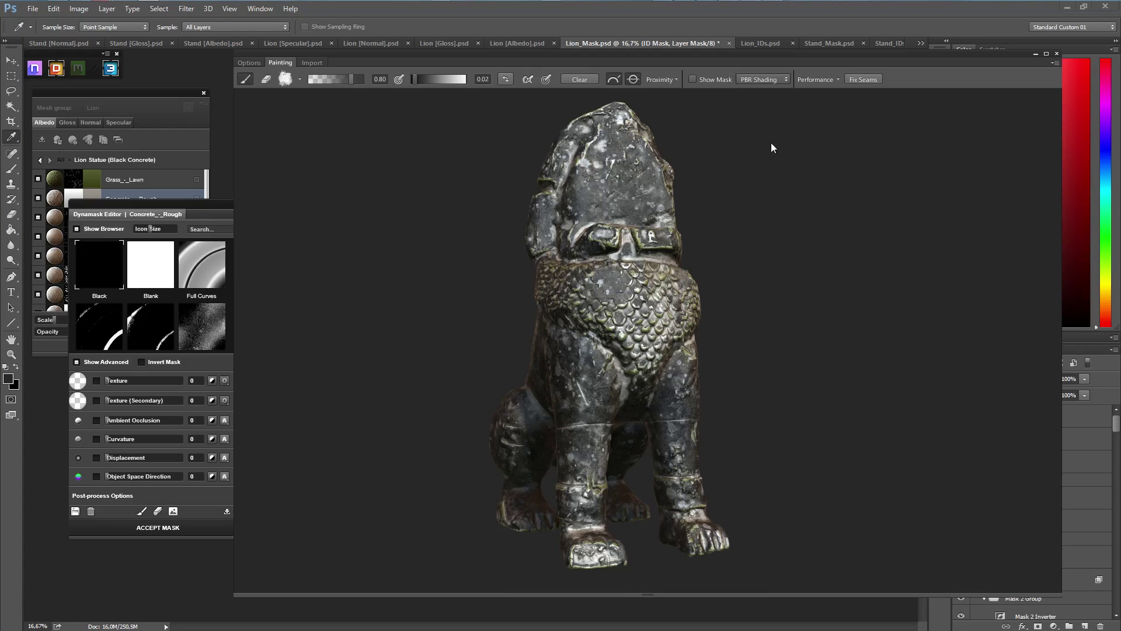
# Step: Inspect the mask alone on the statue, set the paint color to 1.00, and return to PBR shading
pyautogui.click(836, 81)
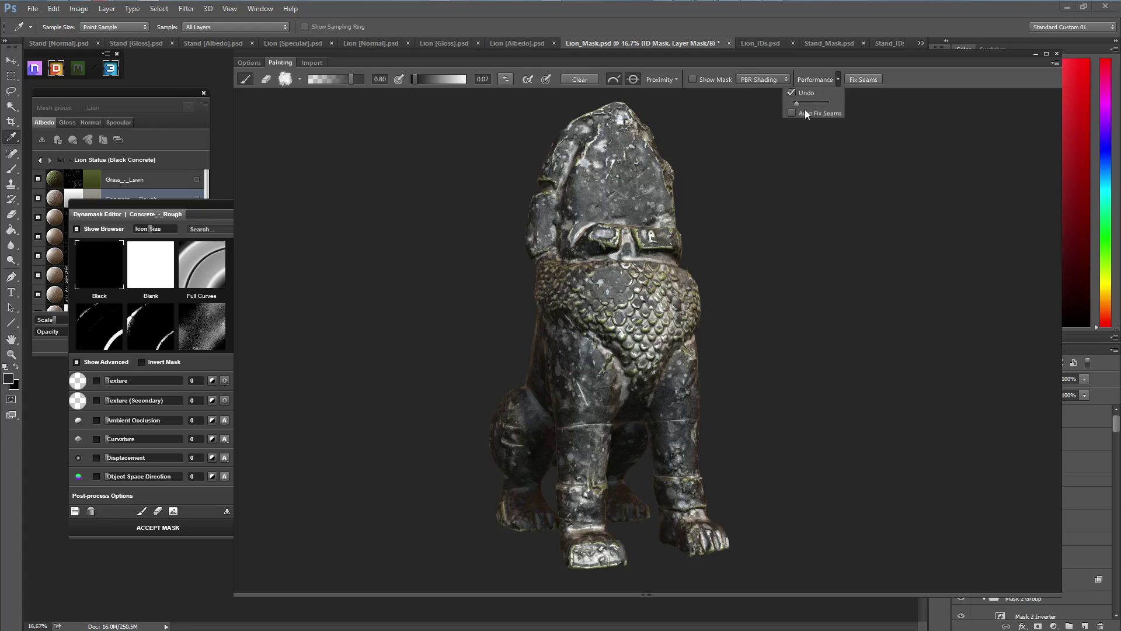
pyautogui.click(723, 258)
pyautogui.moveTo(677, 290); pyautogui.dragTo(647, 290)
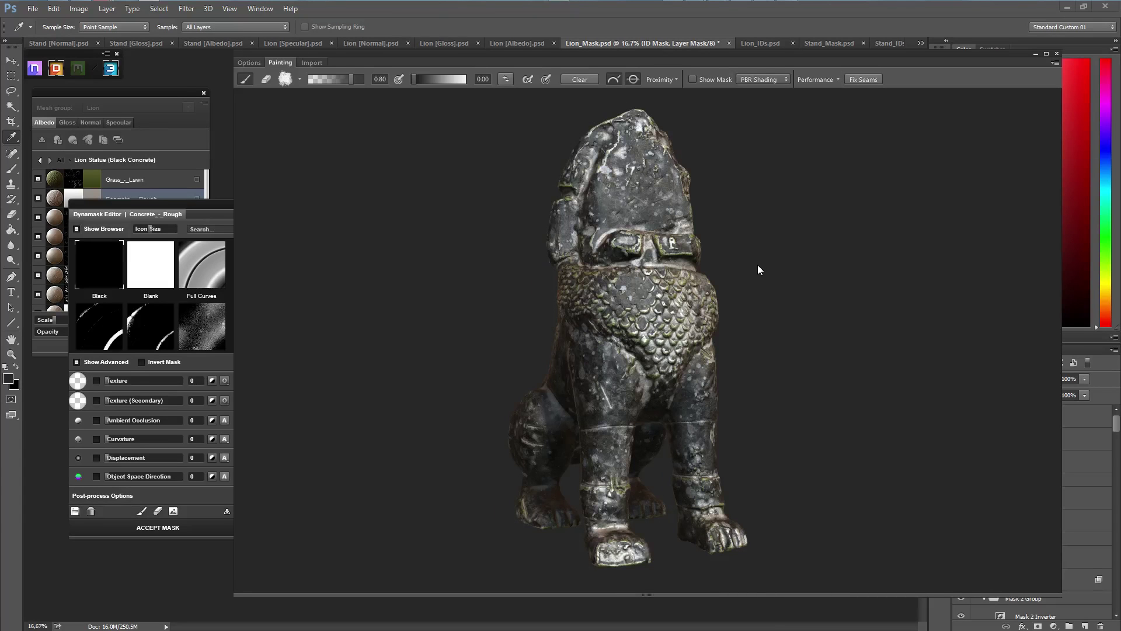
pyautogui.click(693, 79)
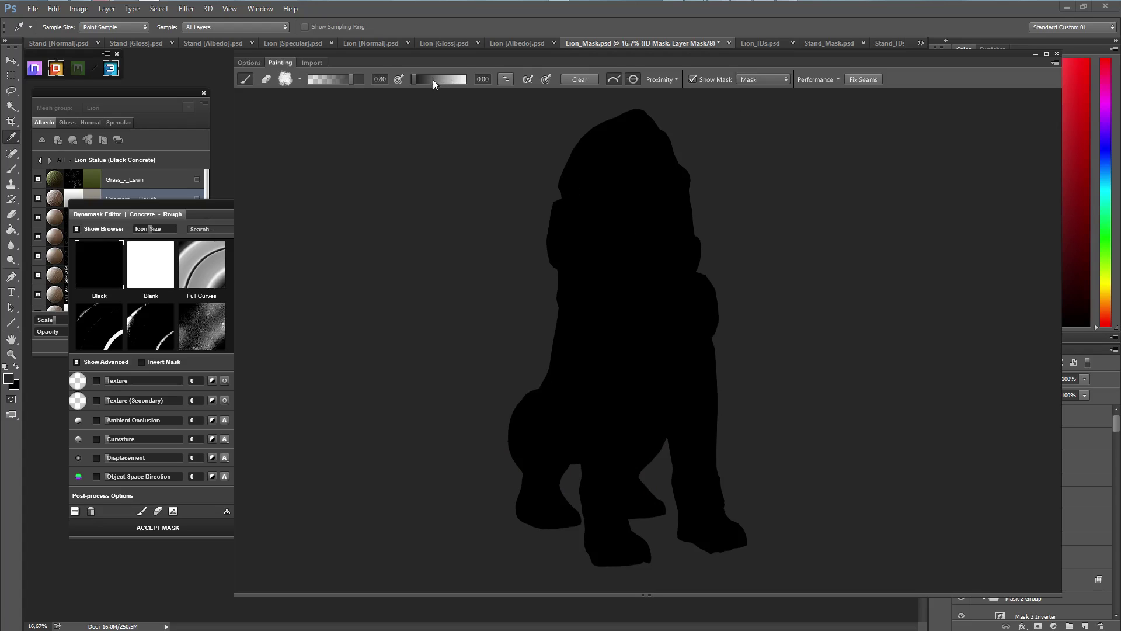
pyautogui.click(692, 79)
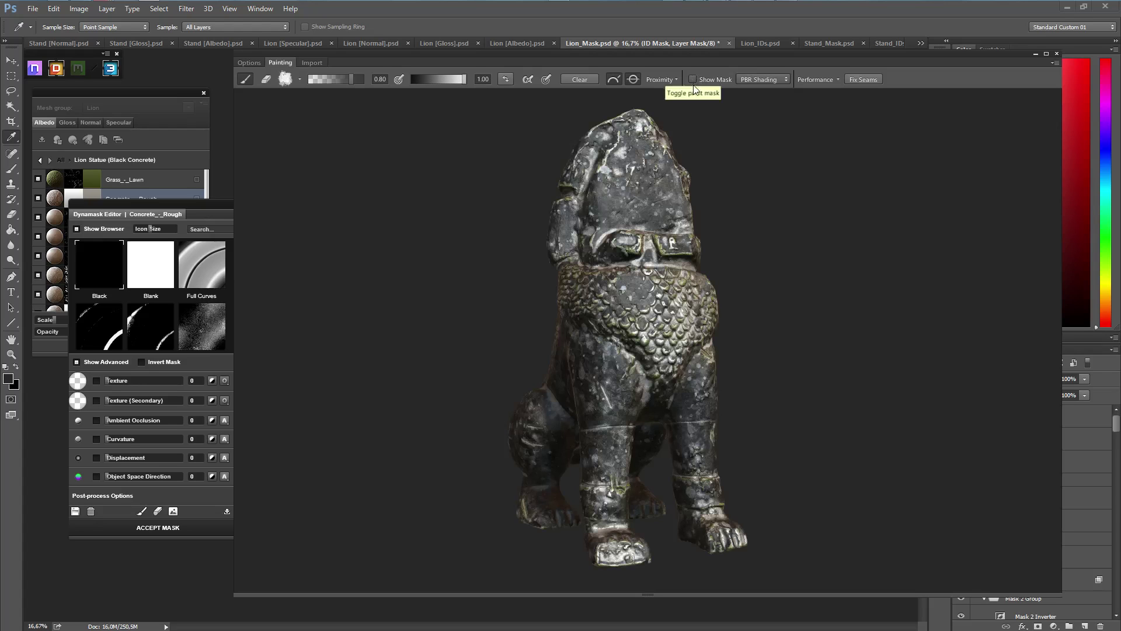
# Step: Inspect the painted chest stroke up close as mask only, and return to PBR shading
pyautogui.moveTo(611, 341)
pyautogui.keyDown('alt'); pyautogui.mouseDown()
pyautogui.moveTo(654, 339)
pyautogui.moveTo(635, 375)
pyautogui.moveTo(613, 384)
pyautogui.moveTo(607, 374)
pyautogui.mouseUp(); pyautogui.keyUp('alt')
pyautogui.scroll(4, 628, 370)
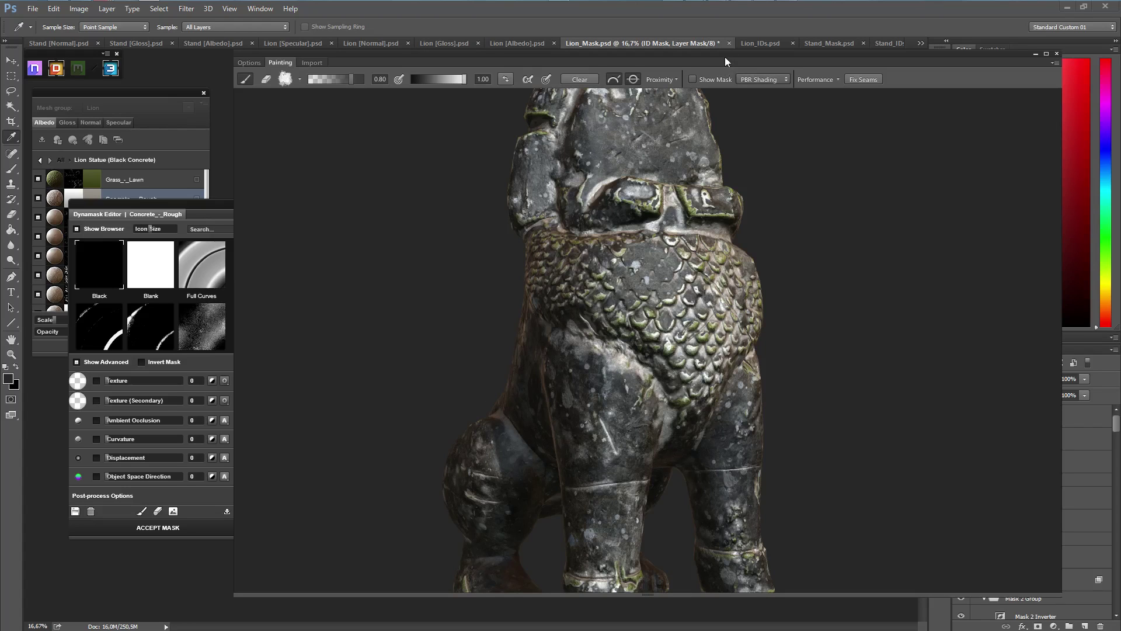
pyautogui.click(692, 79)
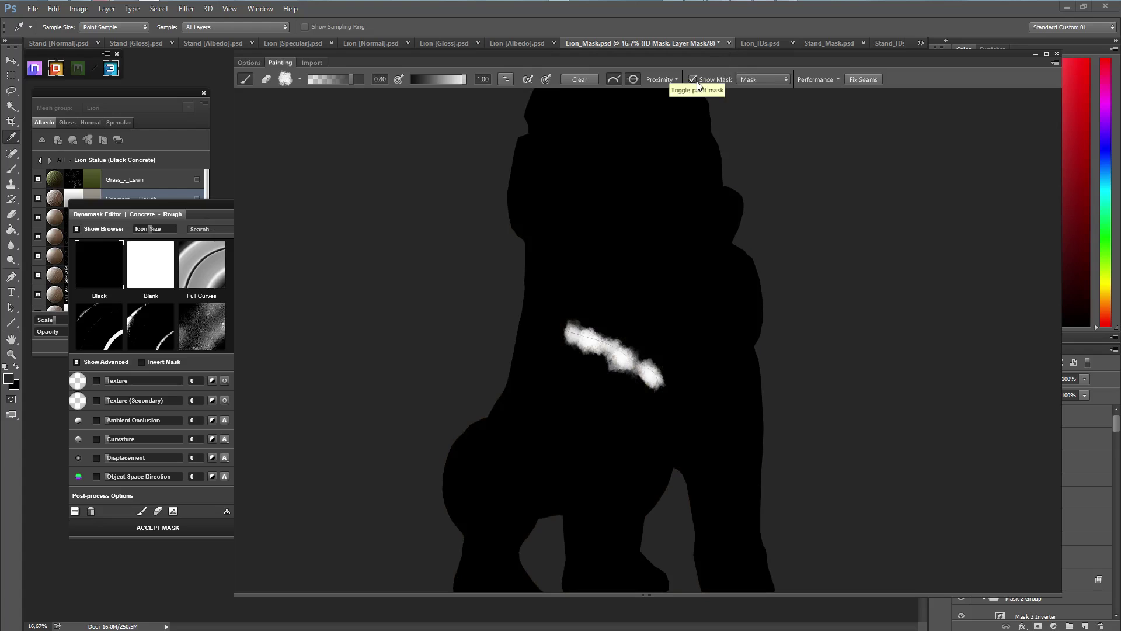
pyautogui.click(695, 80)
# Step: Paint rough concrete along the outer and lower edge of the lion's scaled chest plate
pyautogui.keyDown('alt'); pyautogui.moveTo(679, 364); pyautogui.dragTo(671, 366); pyautogui.keyUp('alt')
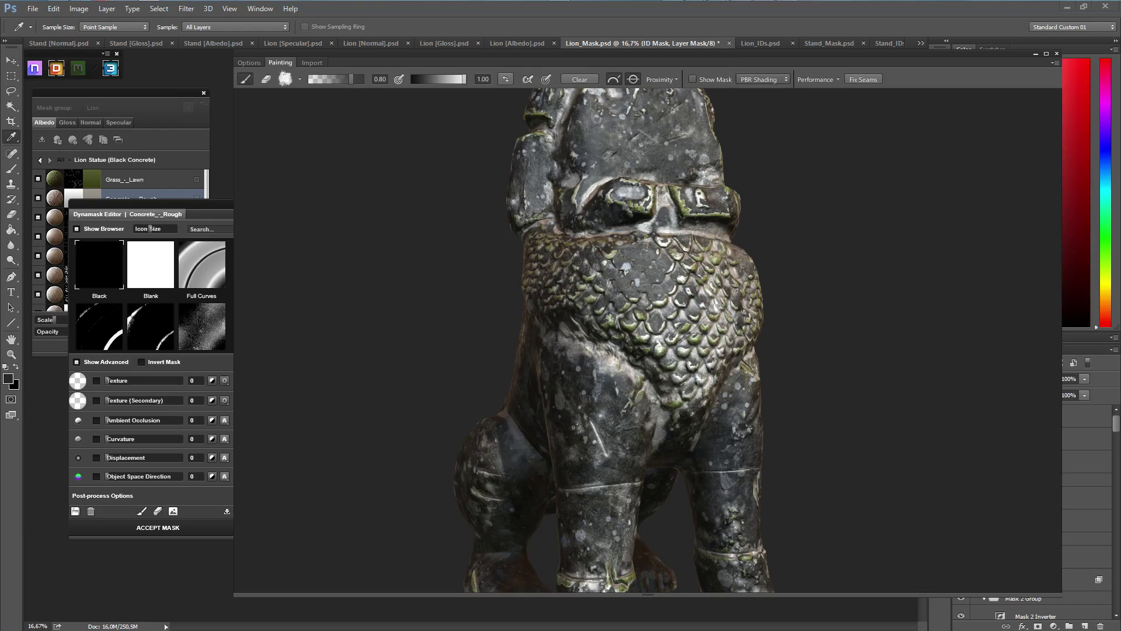
pyautogui.keyDown('alt'); pyautogui.moveTo(739, 329); pyautogui.dragTo(664, 384); pyautogui.keyUp('alt')
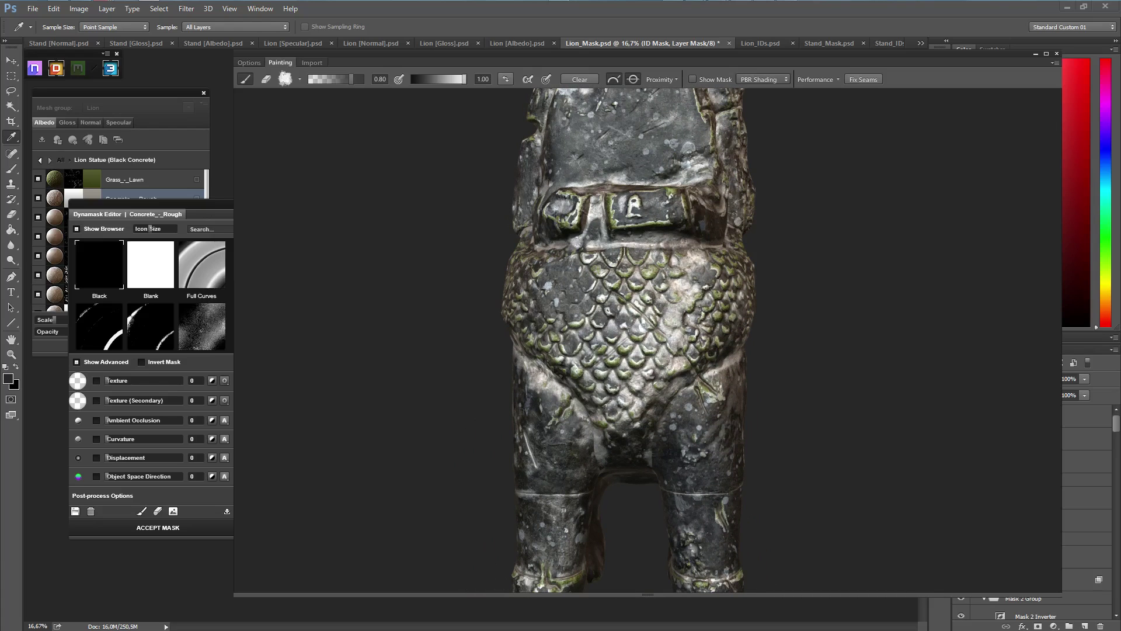
pyautogui.moveTo(713, 251)
pyautogui.mouseDown()
pyautogui.moveTo(711, 301)
pyautogui.moveTo(692, 333)
pyautogui.moveTo(709, 344)
pyautogui.moveTo(694, 371)
pyautogui.moveTo(713, 365)
pyautogui.moveTo(665, 403)
pyautogui.moveTo(759, 376)
pyautogui.moveTo(736, 376)
pyautogui.mouseUp()
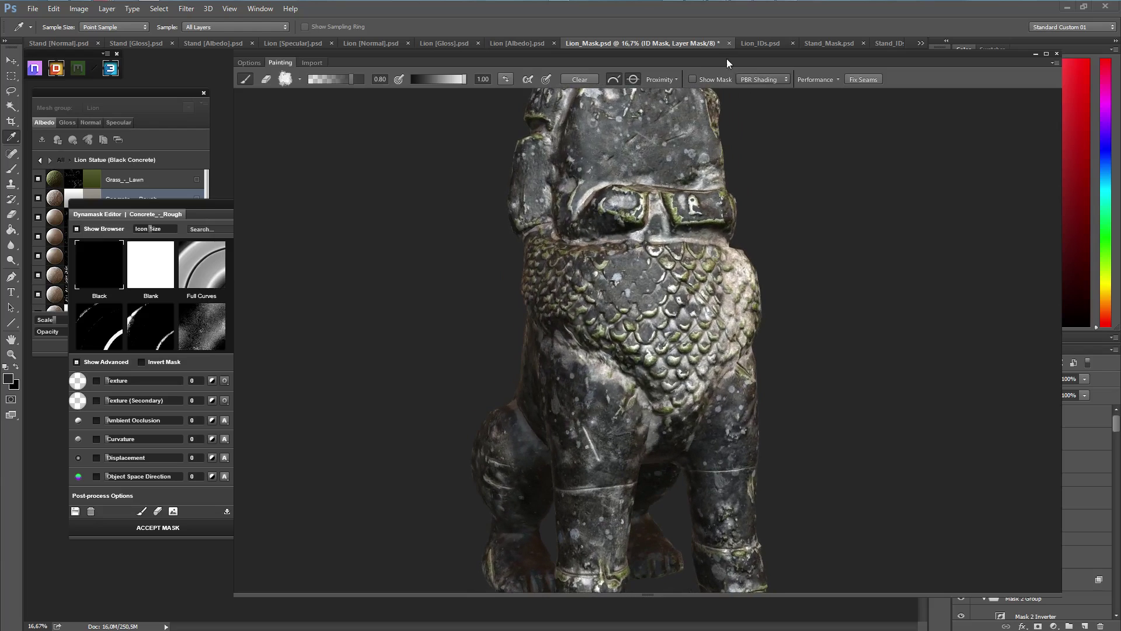
# Step: Check the painted mask alone, erase the stroke below the scales, and return to the paint brush at 0.70 opacity
pyautogui.click(692, 79)
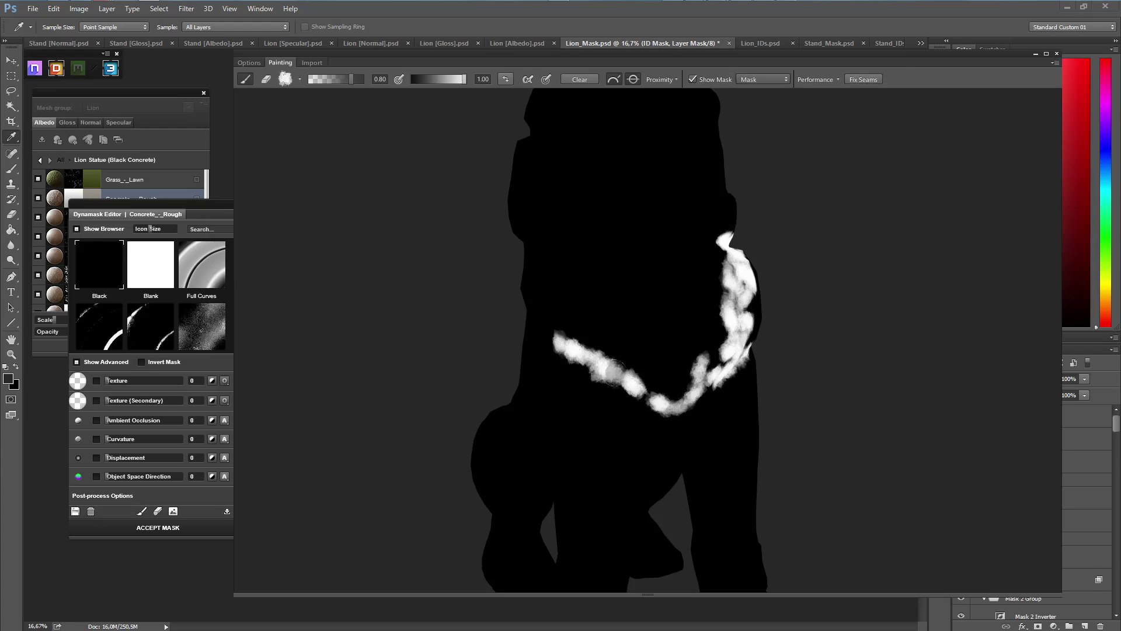
pyautogui.click(693, 79)
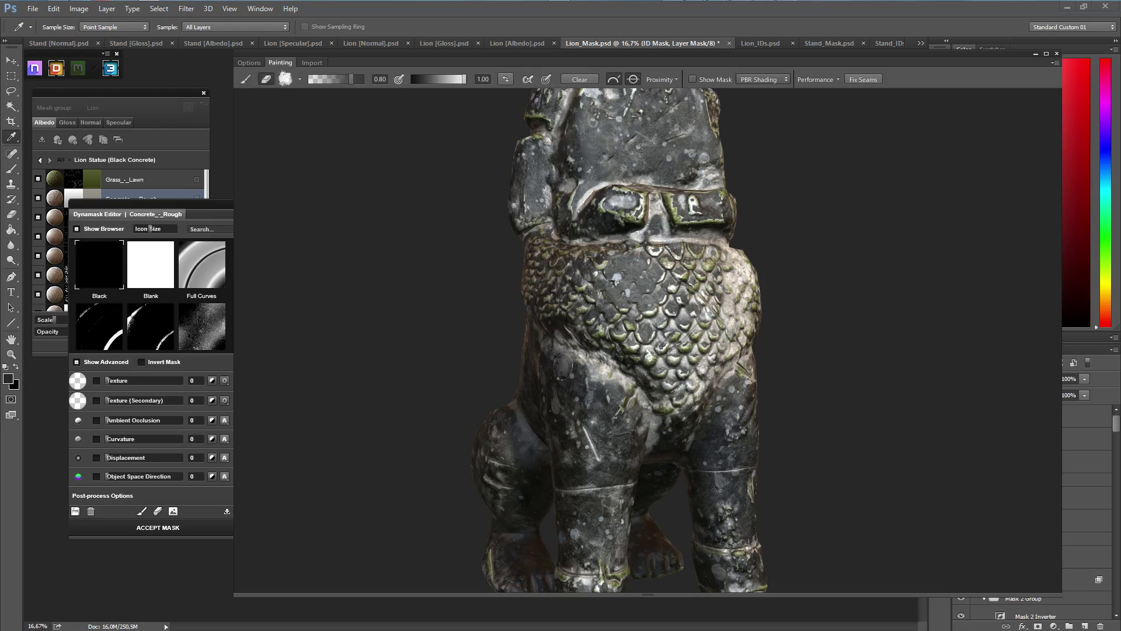
pyautogui.moveTo(584, 374); pyautogui.dragTo(620, 378)
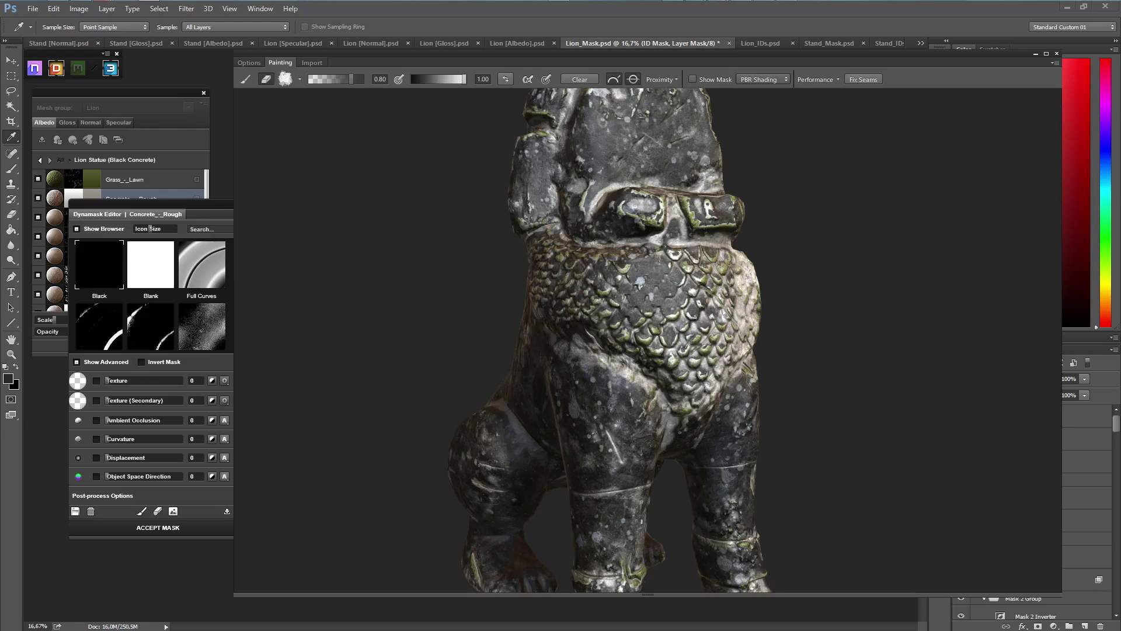
pyautogui.moveTo(729, 374); pyautogui.dragTo(653, 367)
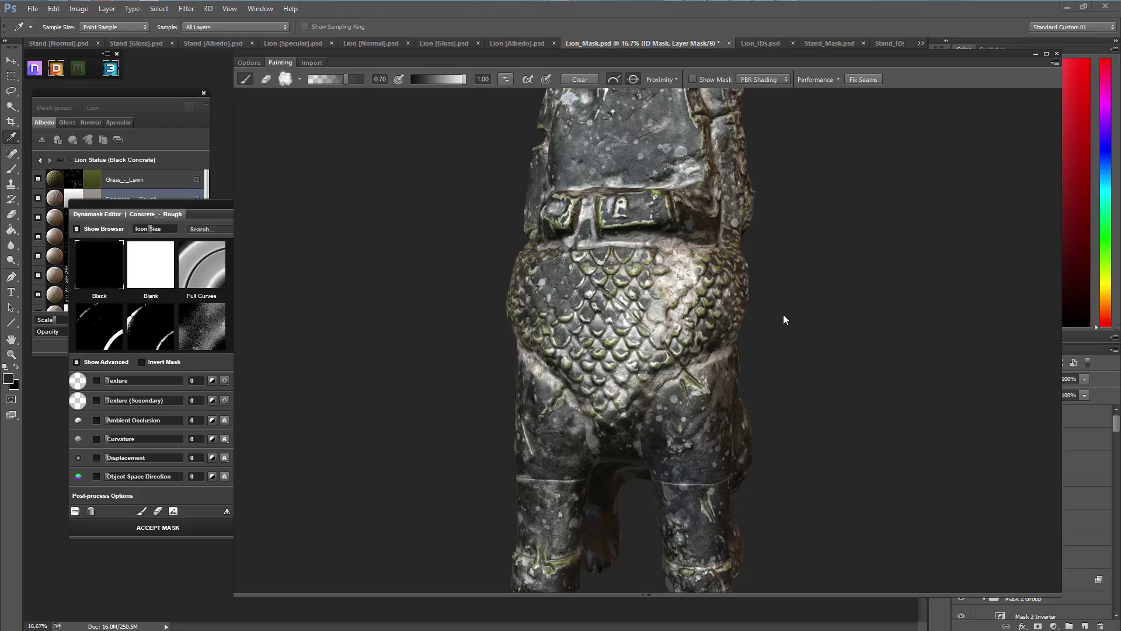
# Step: Try a single-drip brush from the Drops category over the chest, enlarged to size 853
pyautogui.click(301, 80)
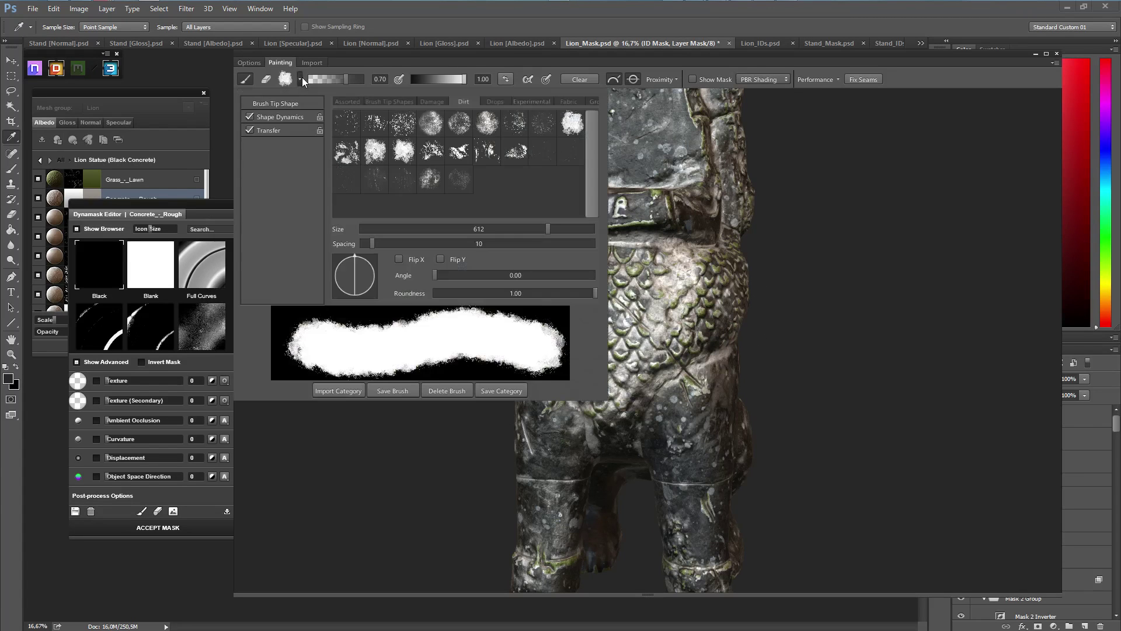
pyautogui.click(493, 102)
pyautogui.click(571, 125)
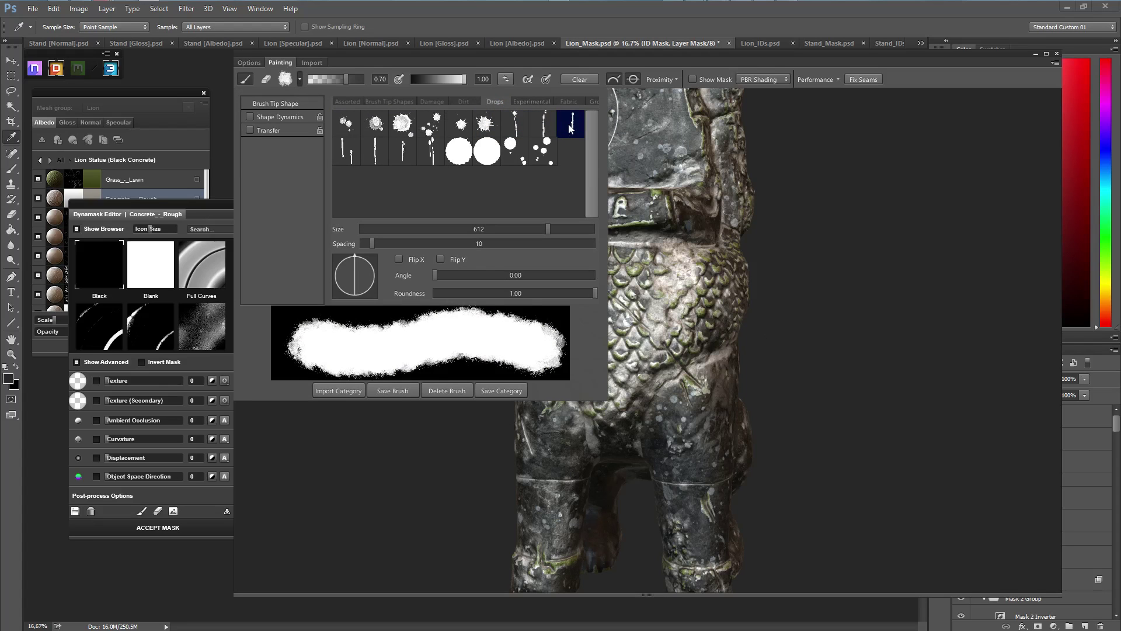
pyautogui.moveTo(808, 291)
pyautogui.mouseDown()
pyautogui.moveTo(861, 308)
pyautogui.moveTo(833, 320)
pyautogui.moveTo(858, 303)
pyautogui.moveTo(848, 310)
pyautogui.mouseUp()
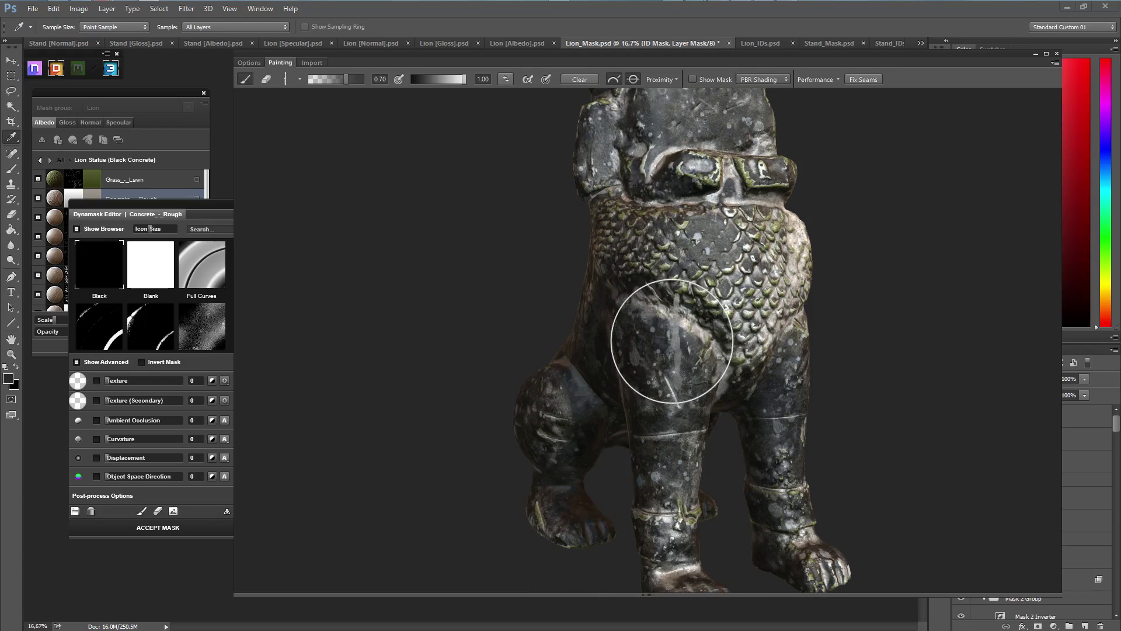
pyautogui.press(']')
pyautogui.press(']')
pyautogui.press(']')
pyautogui.press(']')
pyautogui.press(']')
pyautogui.press(']')
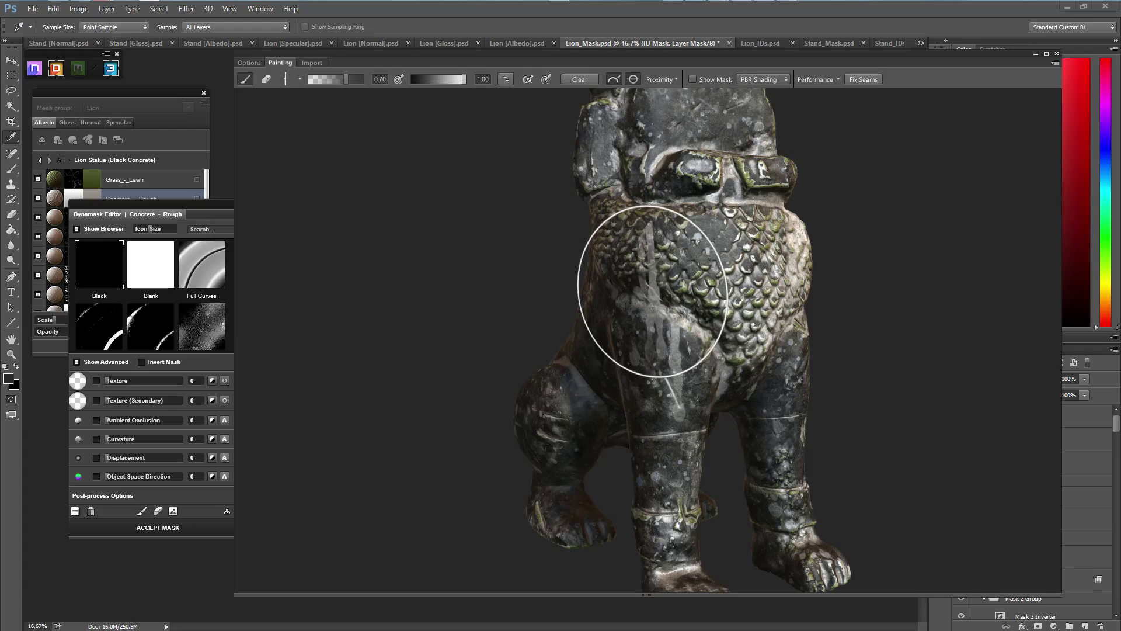
# Step: Try the multi-drip brush from the Drops category on the lion's chest
pyautogui.click(300, 79)
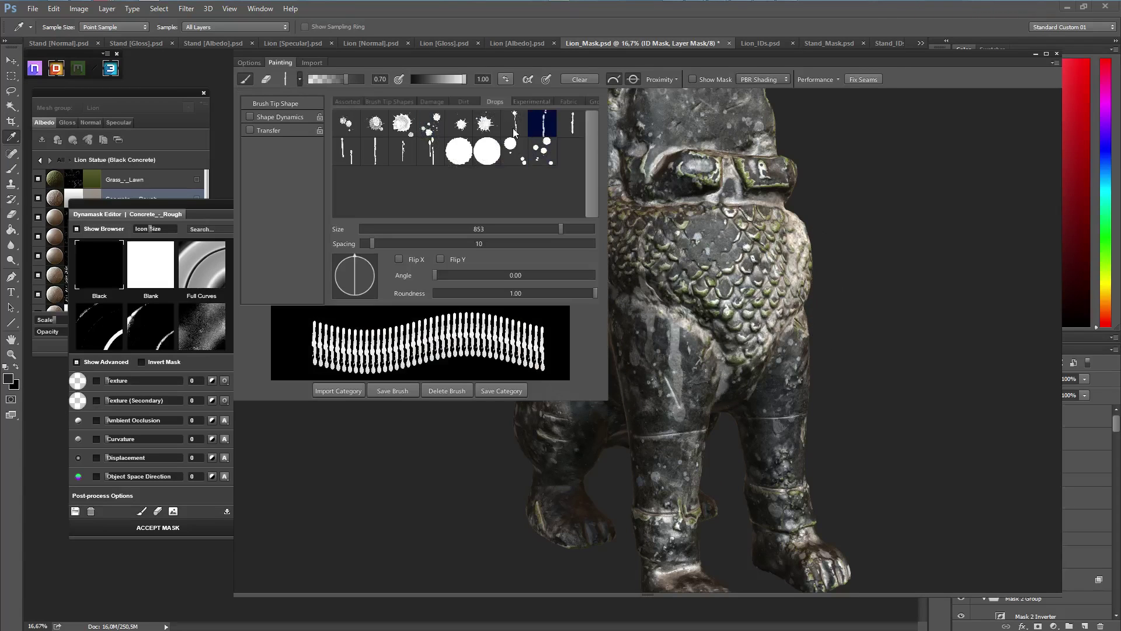
pyautogui.click(431, 151)
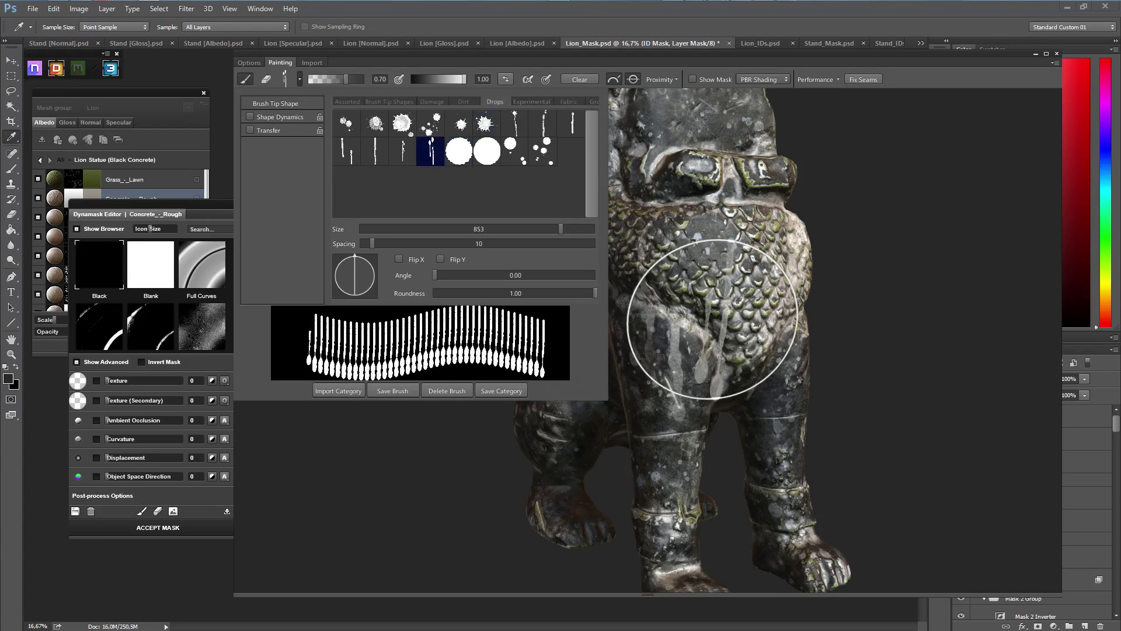
pyautogui.click(901, 274)
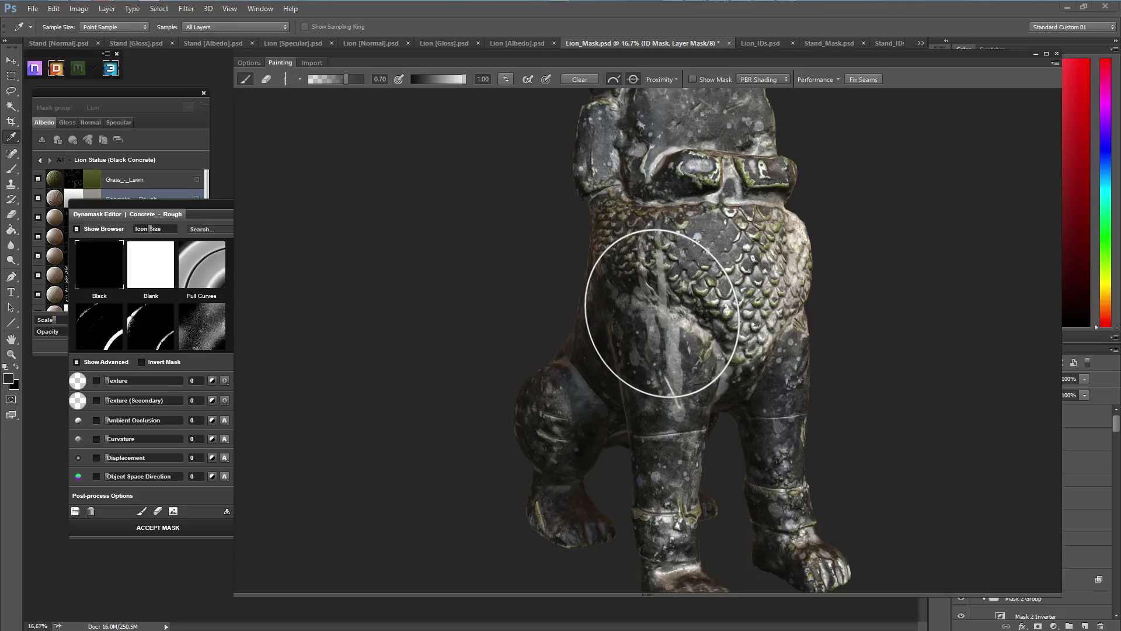
# Step: Choose the dense white splatter brush from the Dirt category again and reduce its size
pyautogui.click(300, 79)
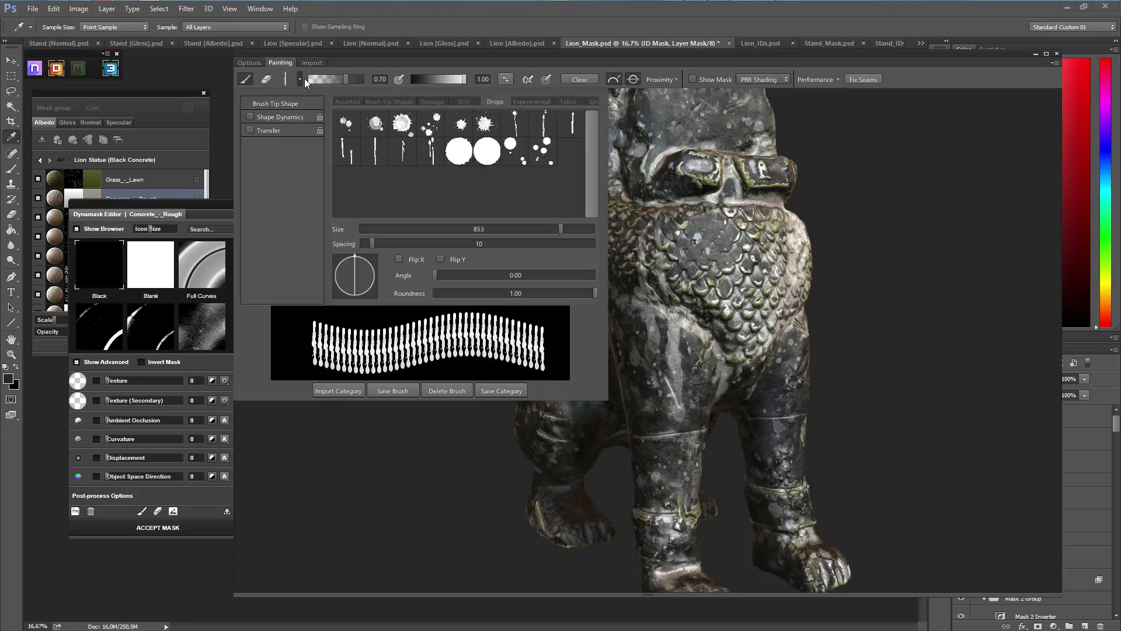
pyautogui.click(464, 102)
pyautogui.click(572, 127)
pyautogui.moveTo(728, 291)
pyautogui.mouseDown()
pyautogui.moveTo(629, 333)
pyautogui.moveTo(682, 328)
pyautogui.moveTo(674, 342)
pyautogui.moveTo(681, 330)
pyautogui.moveTo(652, 290)
pyautogui.mouseUp()
pyautogui.press('[')
pyautogui.press('[')
pyautogui.press('[')
pyautogui.press('[')
pyautogui.press('[')
pyautogui.press('[')
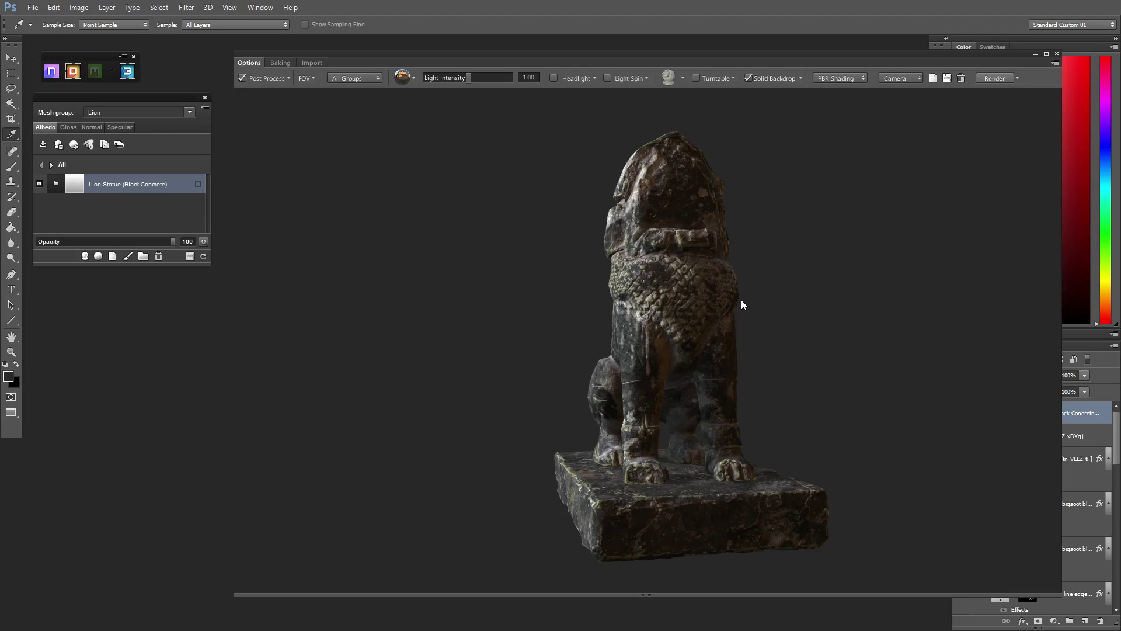
# Step: Save a low-angle view of the lion and stand to Camera1, and set the light intensity to 1.11
pyautogui.moveTo(679, 348); pyautogui.dragTo(604, 302)
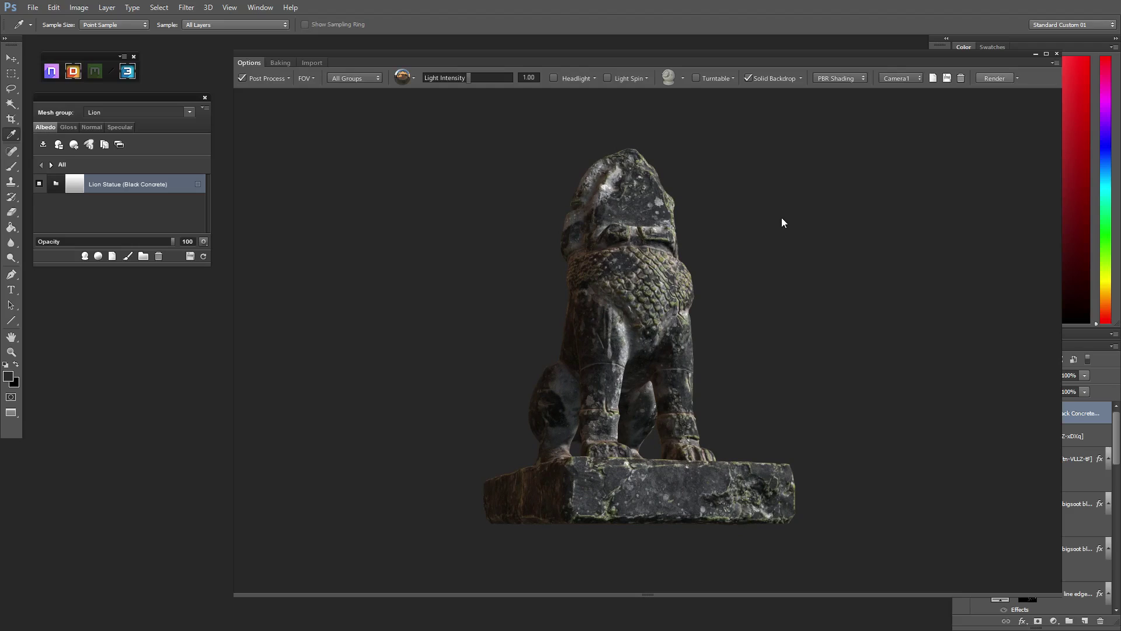
pyautogui.click(947, 79)
pyautogui.click(414, 78)
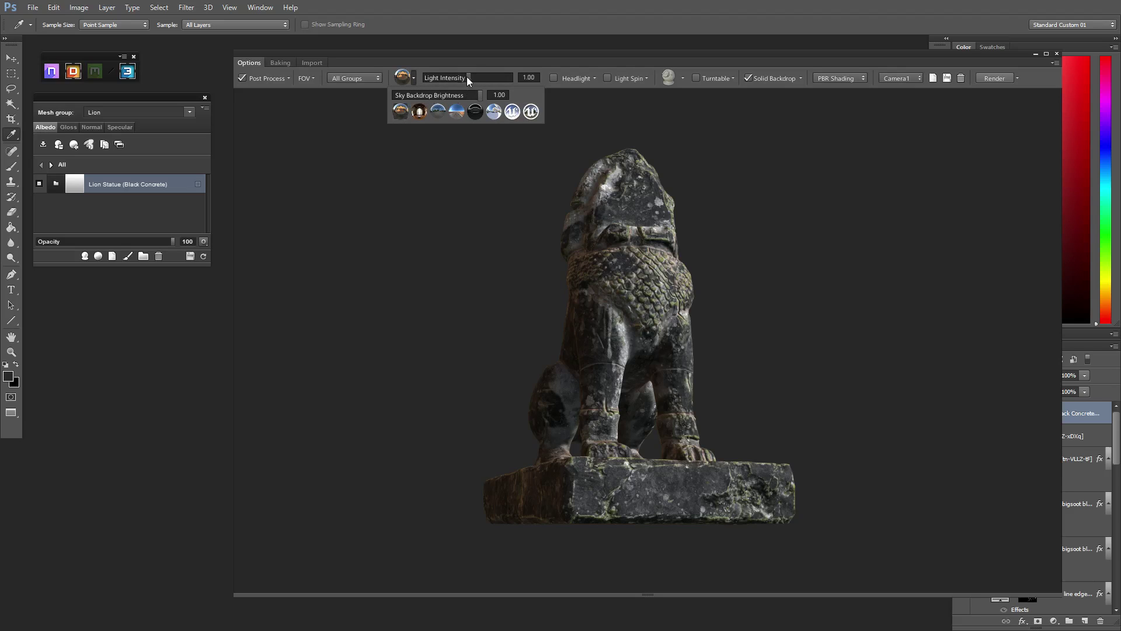
pyautogui.moveTo(469, 76); pyautogui.dragTo(470, 76)
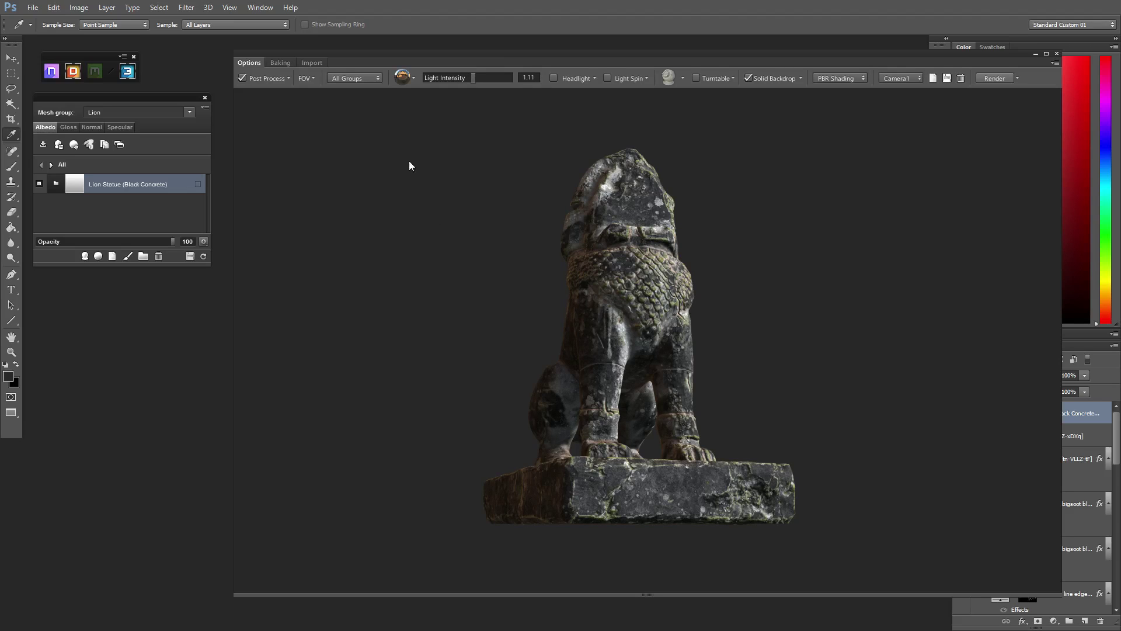
# Step: Create a new post-process preset named Lion Statue based on 01 - Clean
pyautogui.click(289, 78)
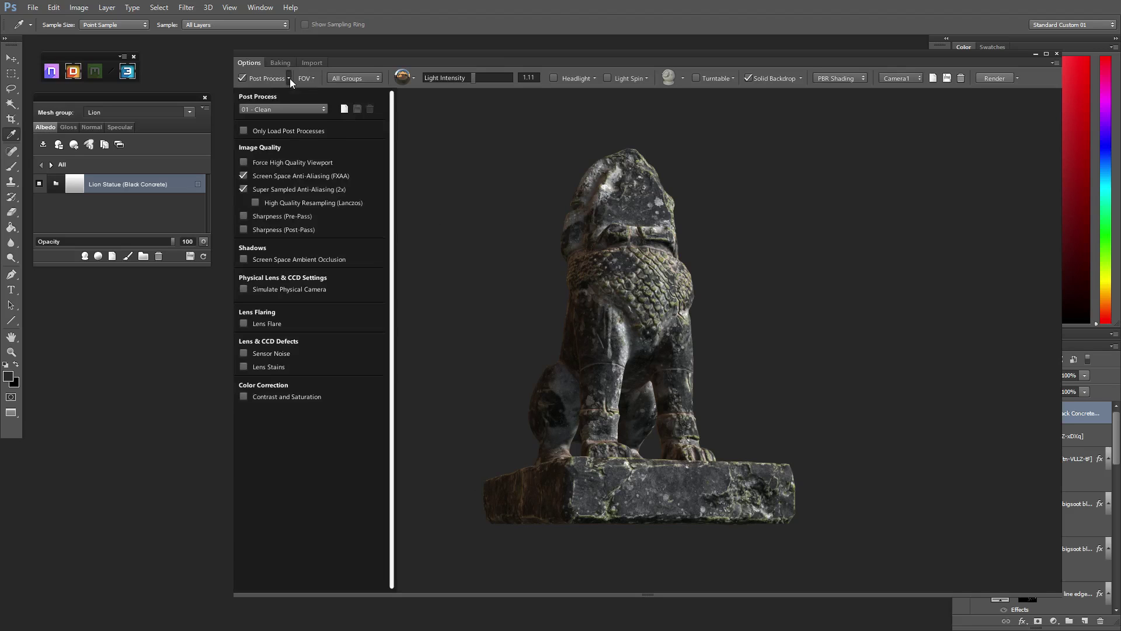
pyautogui.click(295, 109)
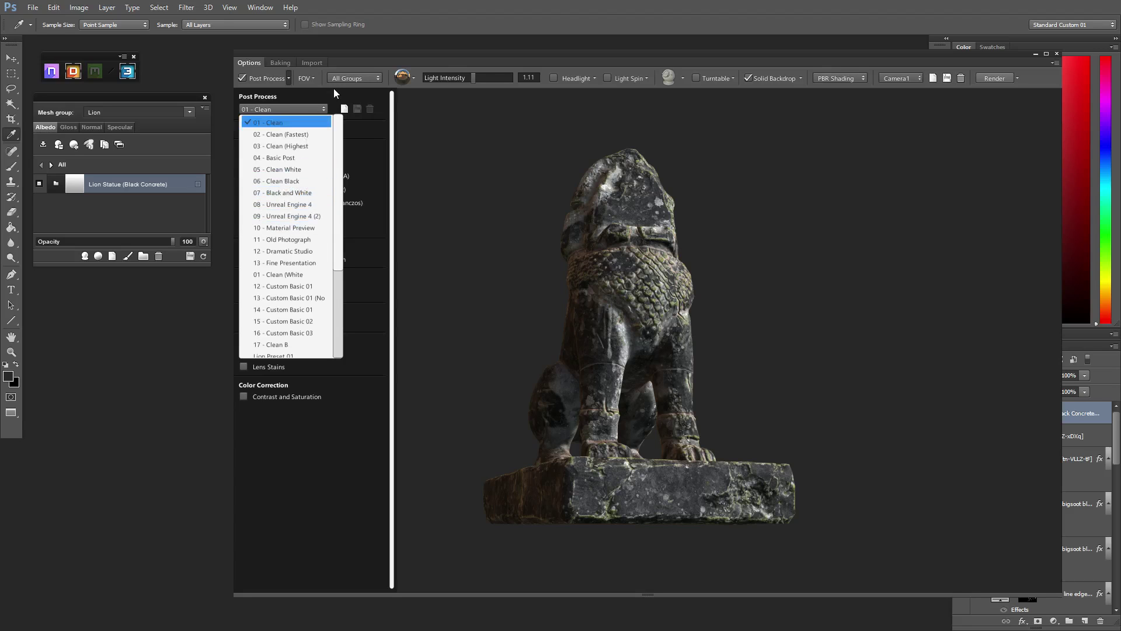
pyautogui.click(344, 109)
pyautogui.write('Lion Statue')
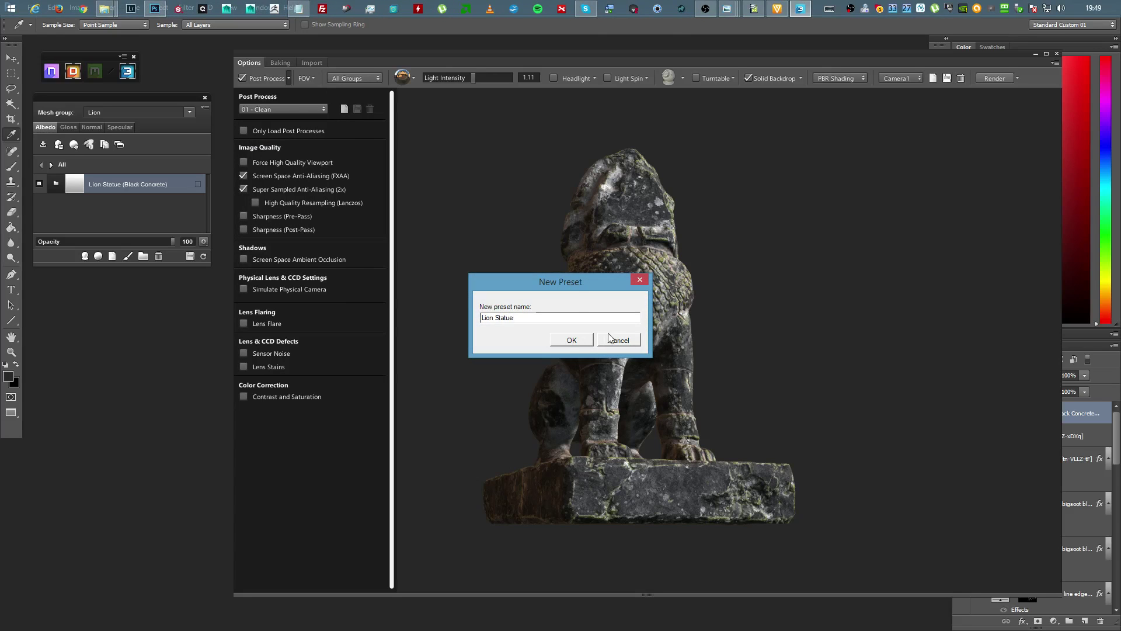
pyautogui.click(571, 340)
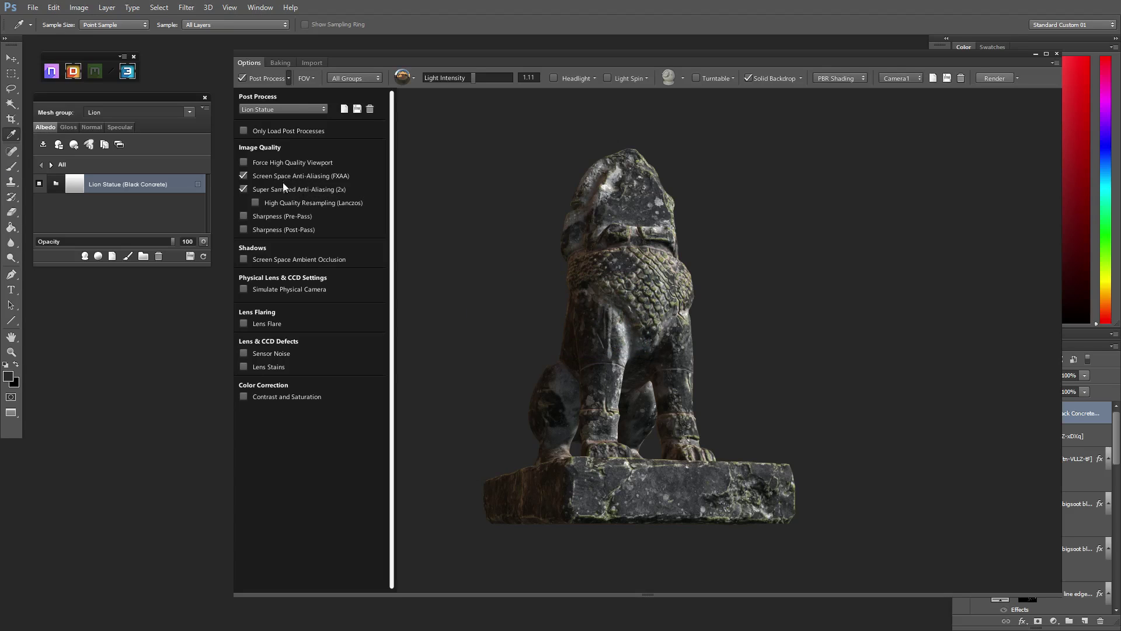
# Step: Enable post-pass sharpness, screen space ambient occlusion and physical camera simulation for the preset
pyautogui.click(243, 230)
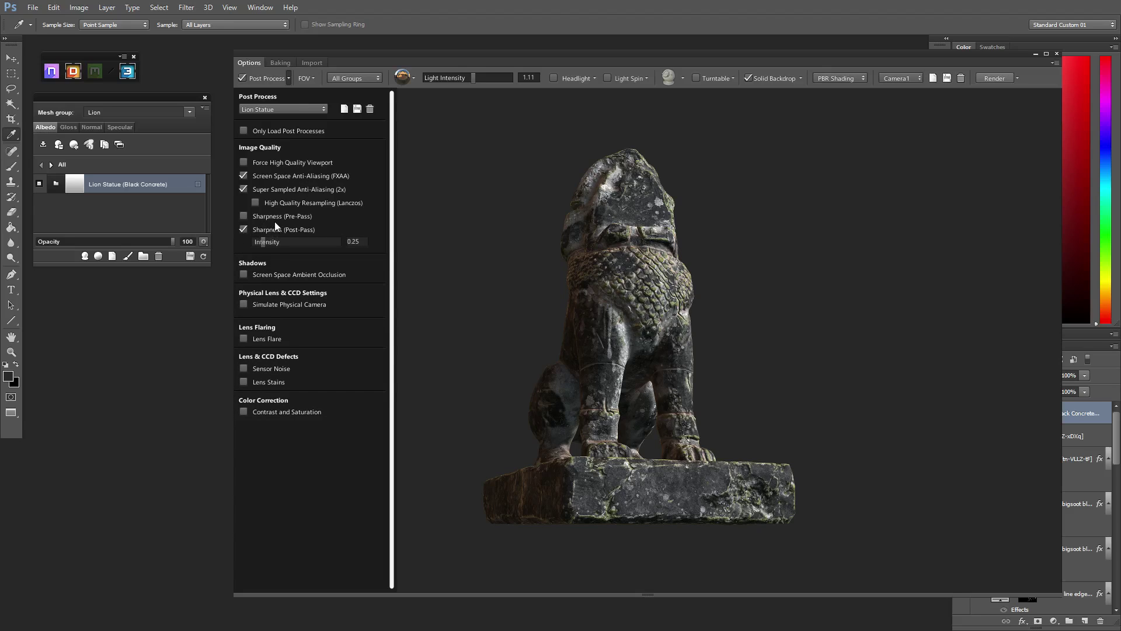
pyautogui.click(244, 272)
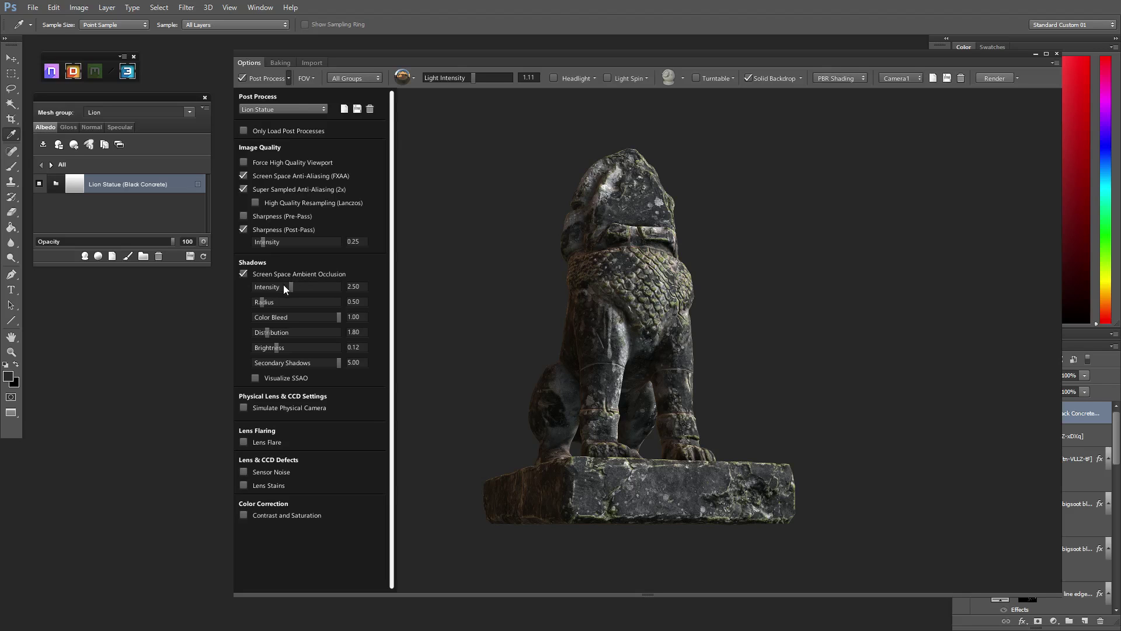
pyautogui.click(244, 408)
# Step: Set optical vignetting to intensity 0.86 and scale 0.60, and enable Contrast and Saturation correction
pyautogui.scroll(-1, 391, 421)
pyautogui.scroll(-4, 392, 467)
pyautogui.moveTo(321, 350); pyautogui.dragTo(303, 366)
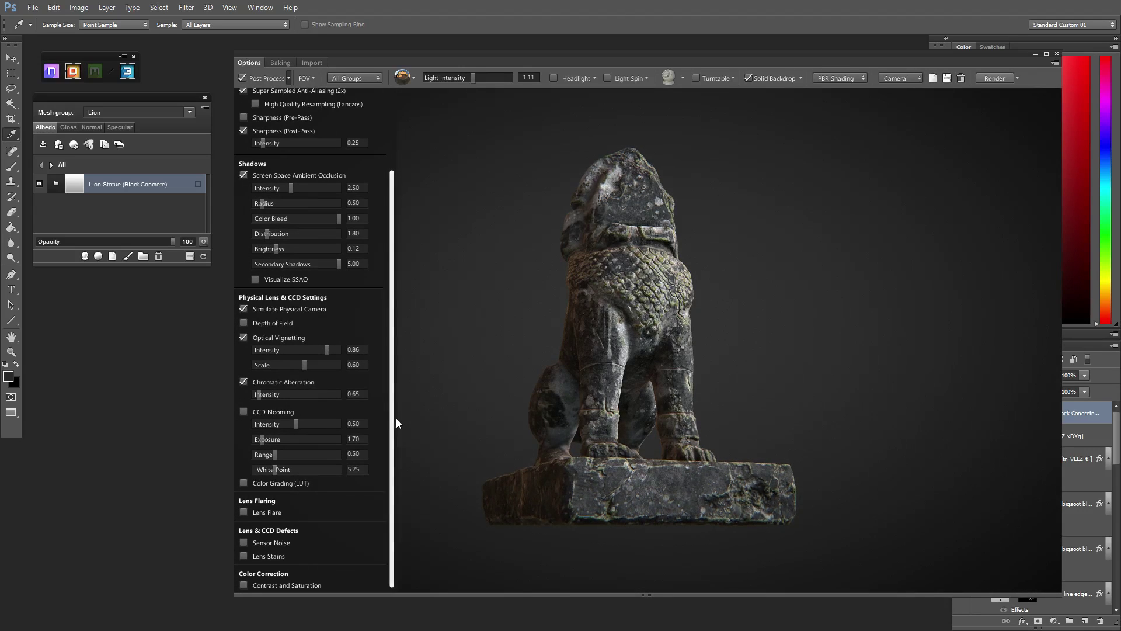
pyautogui.click(242, 583)
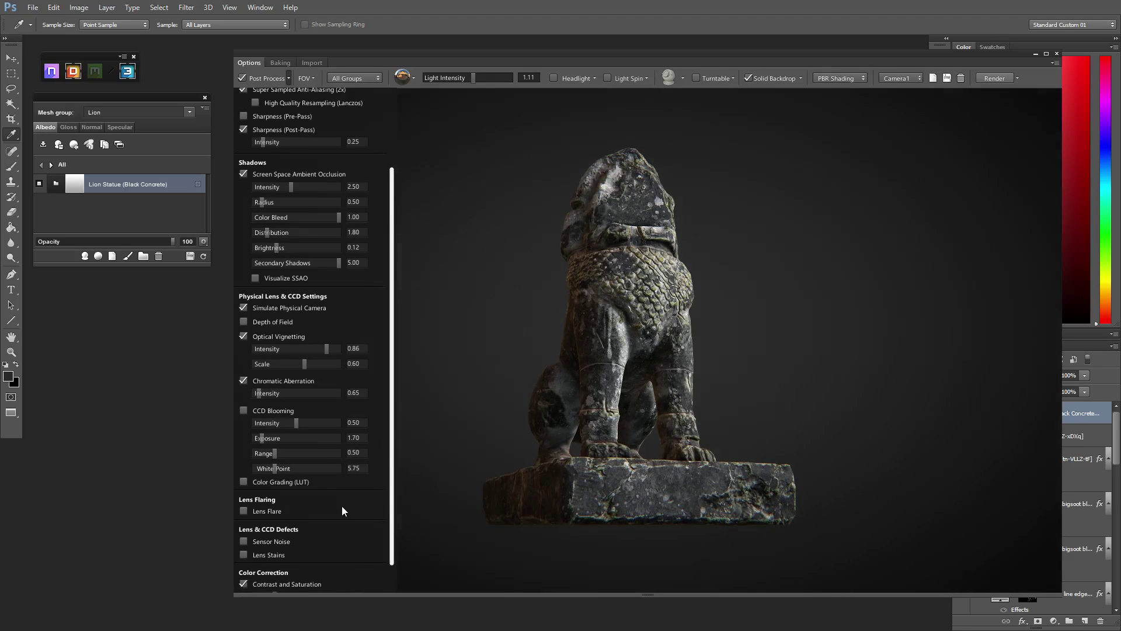
pyautogui.scroll(-2, 391, 446)
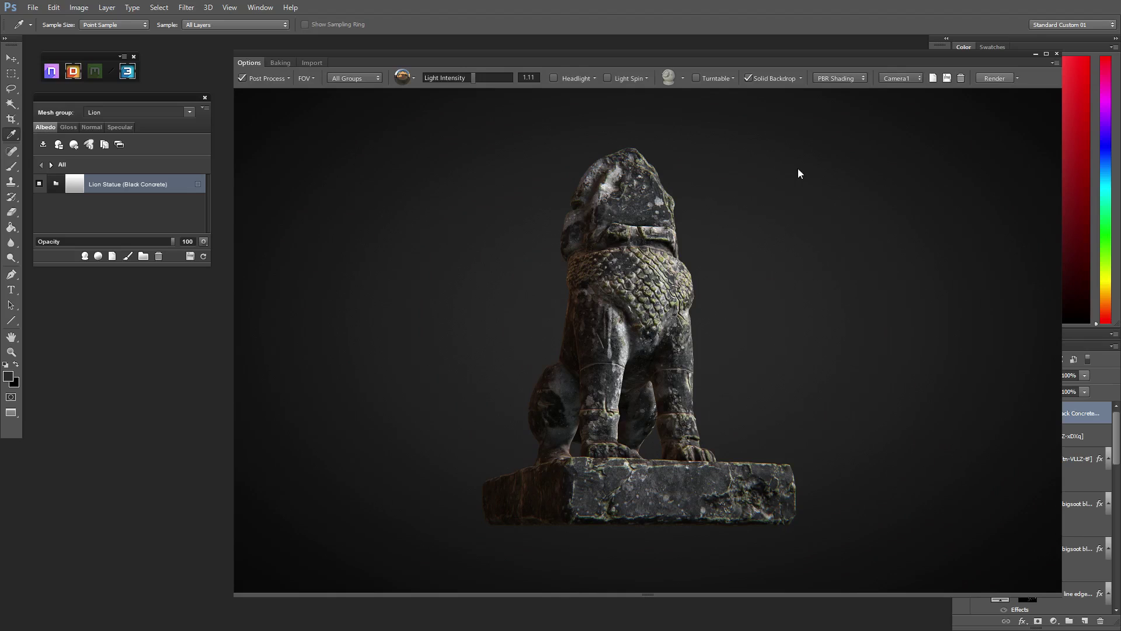
# Step: Open the render size settings
pyautogui.click(1017, 79)
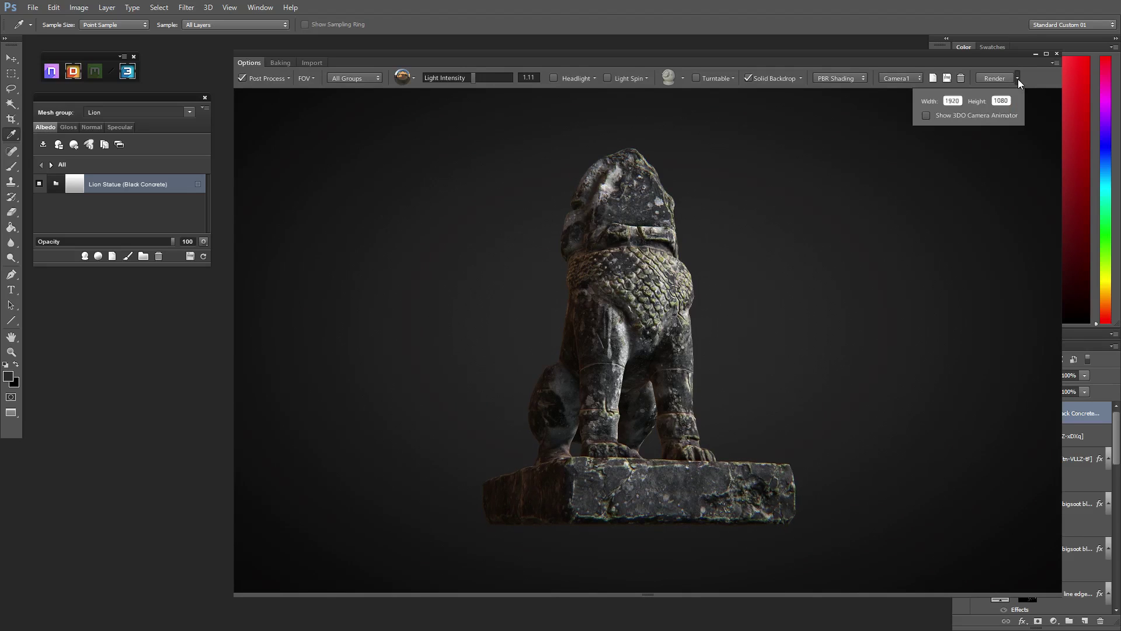